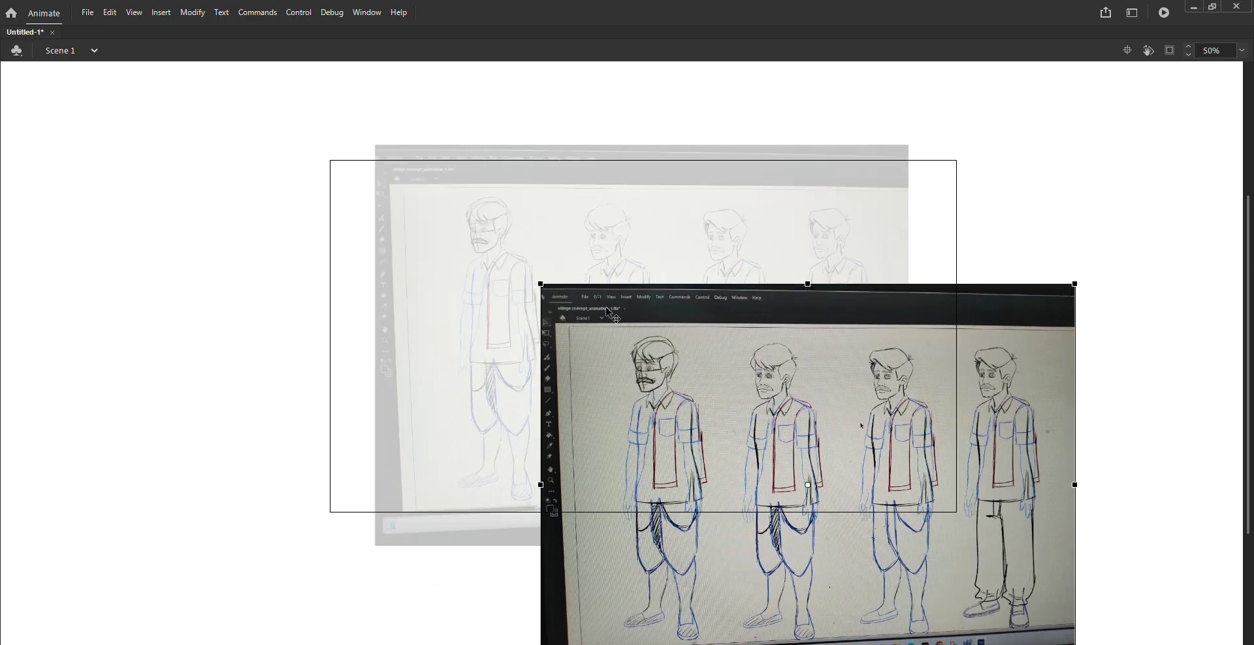
Step: Add a new layer above the reference sketch layer
left_click_drag(445, 171, 609, 316)
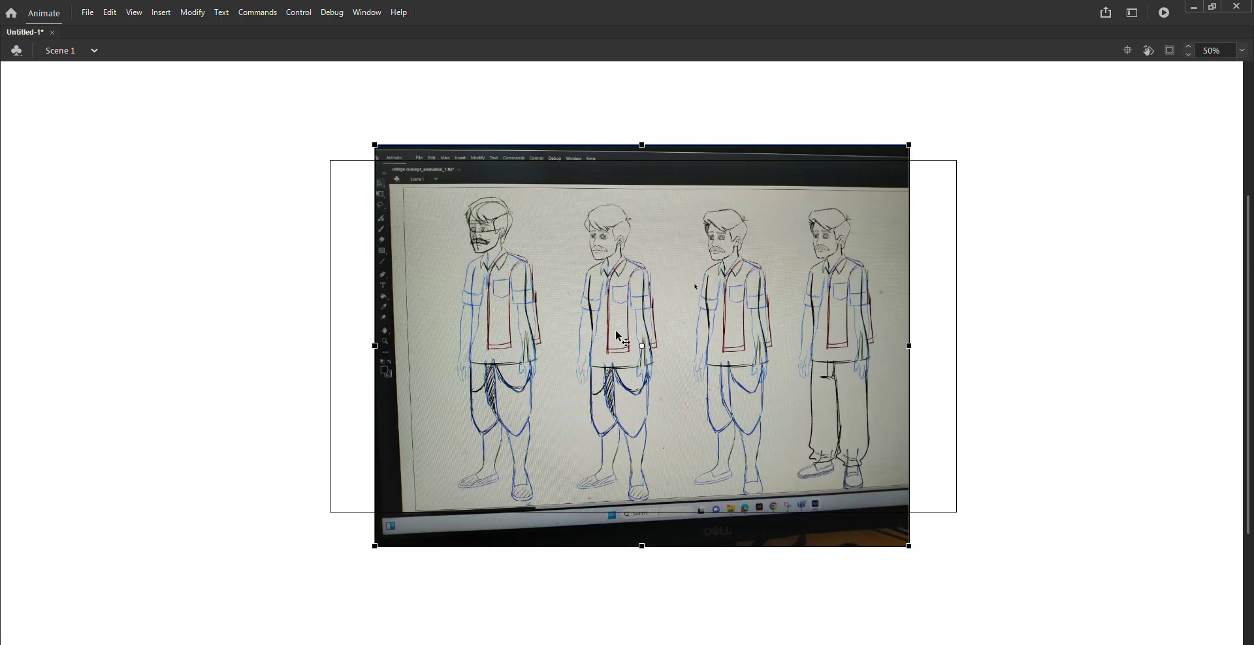
key("ctrl+alt+t")
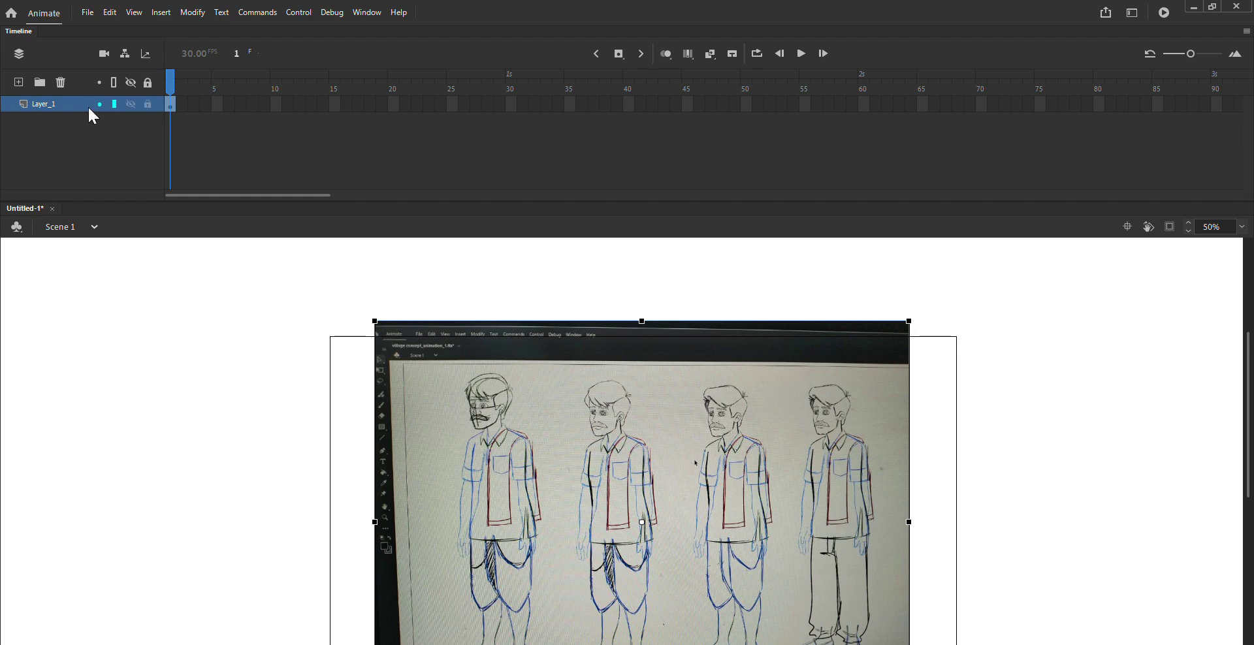
left_click(25, 82)
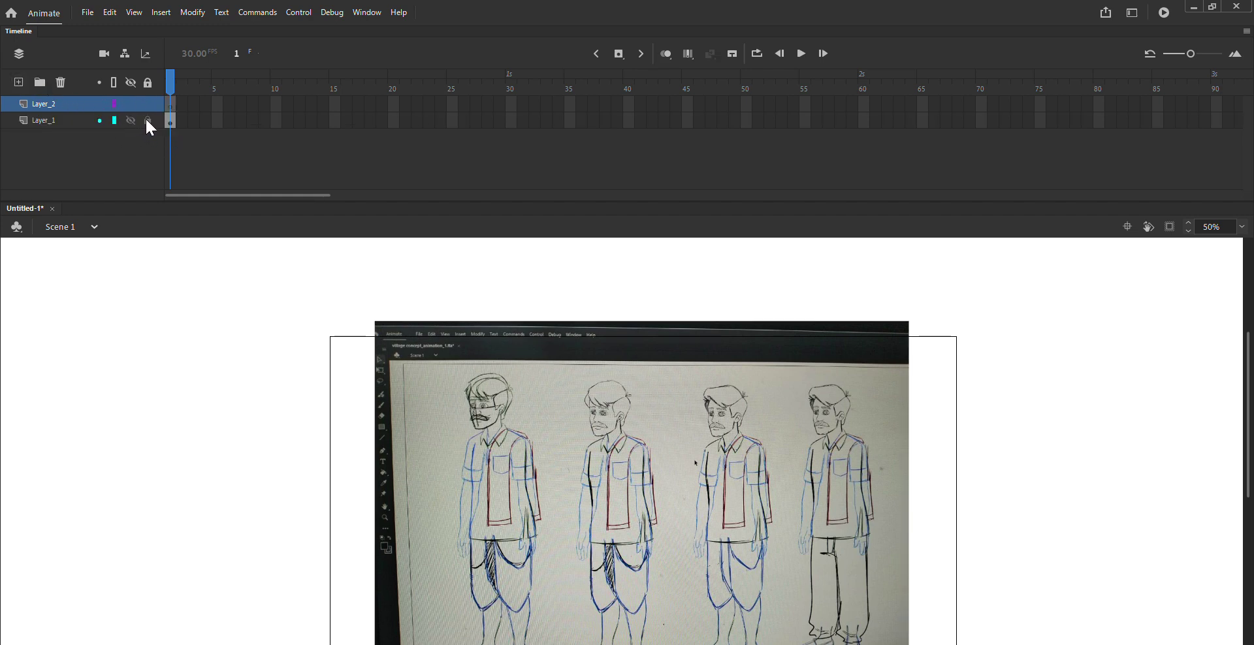
Step: Zoom in on the first man's hair and forehead and enter group editing
key("z")
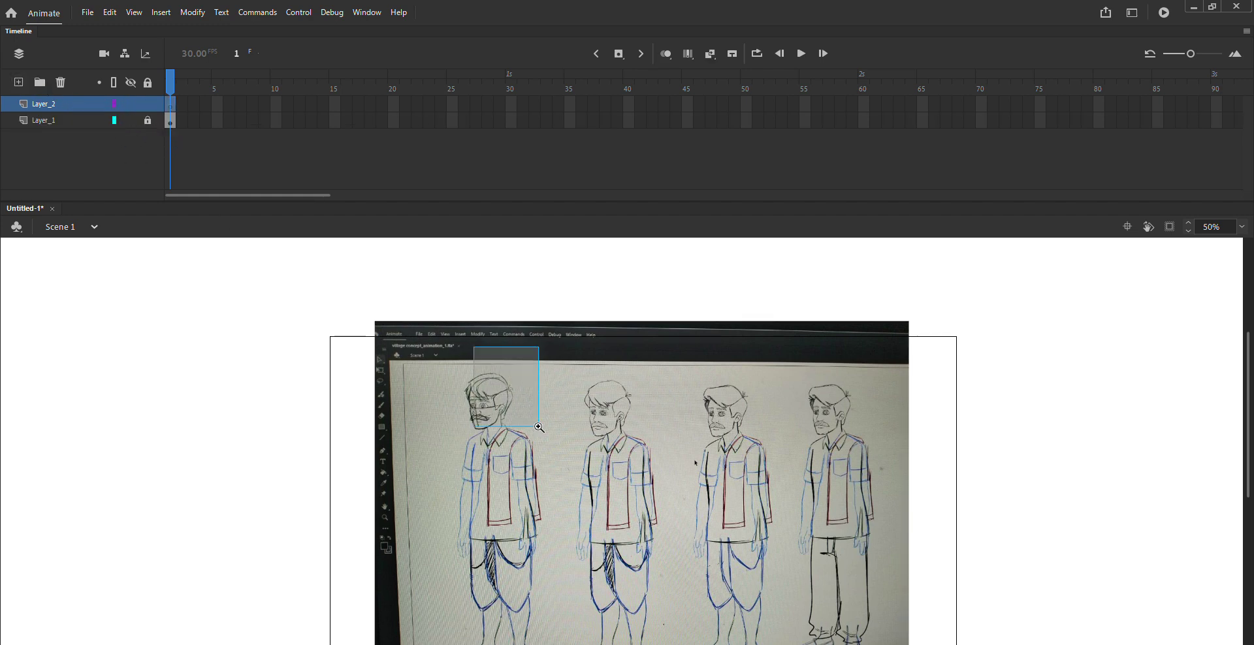
left_click_drag(472, 353, 543, 431)
left_click_drag(480, 378, 617, 507)
key("ctrl+alt+t")
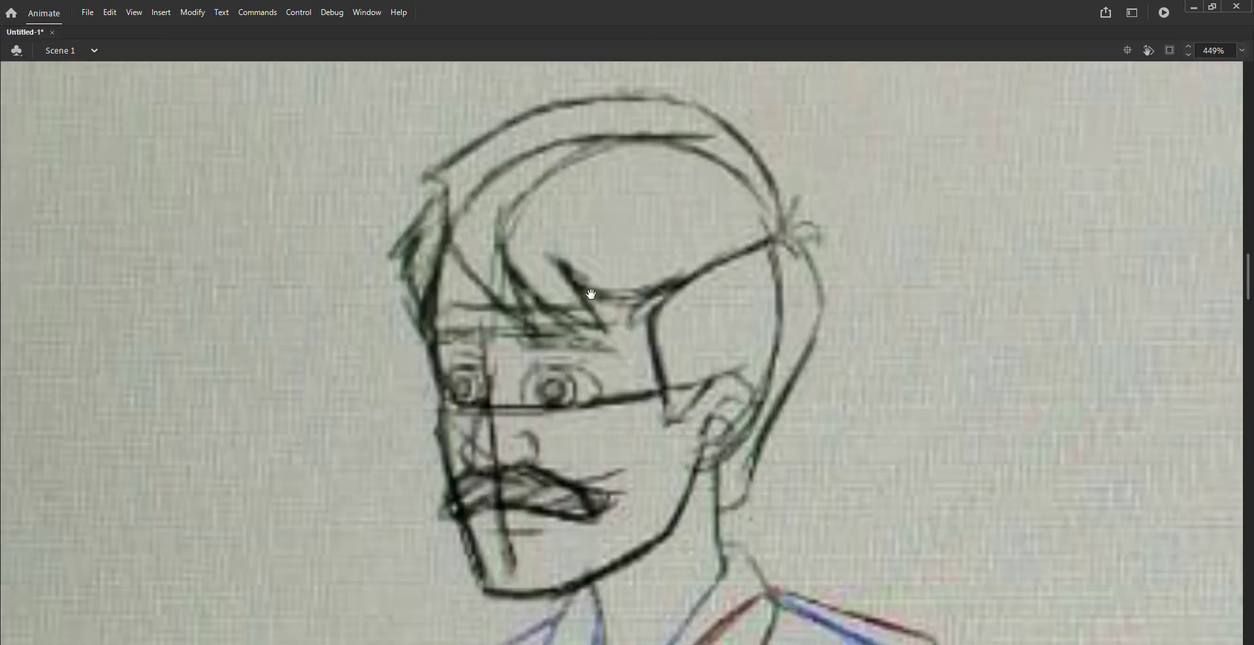
left_click_drag(565, 294, 574, 338)
left_click_drag(496, 167, 733, 644)
key("ctrl+e")
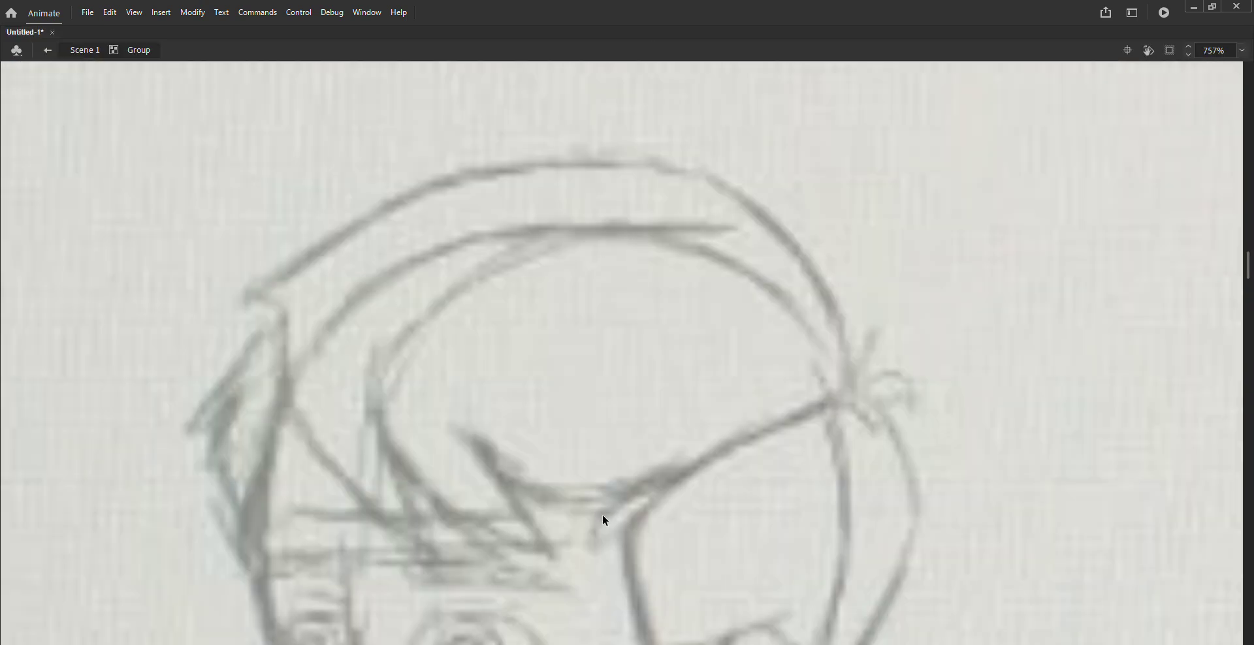
Step: Place a fill-free rectangle over the hair with a 0.5 stroke size
key("v")
key("ctrl+v")
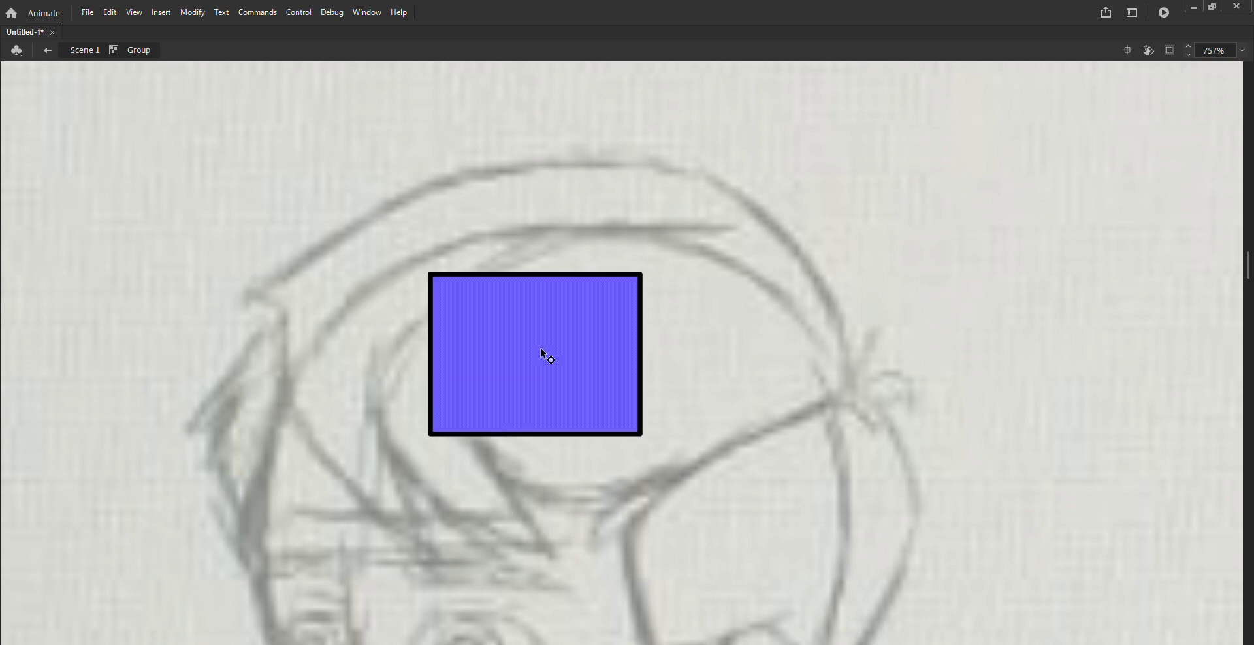
key("Delete")
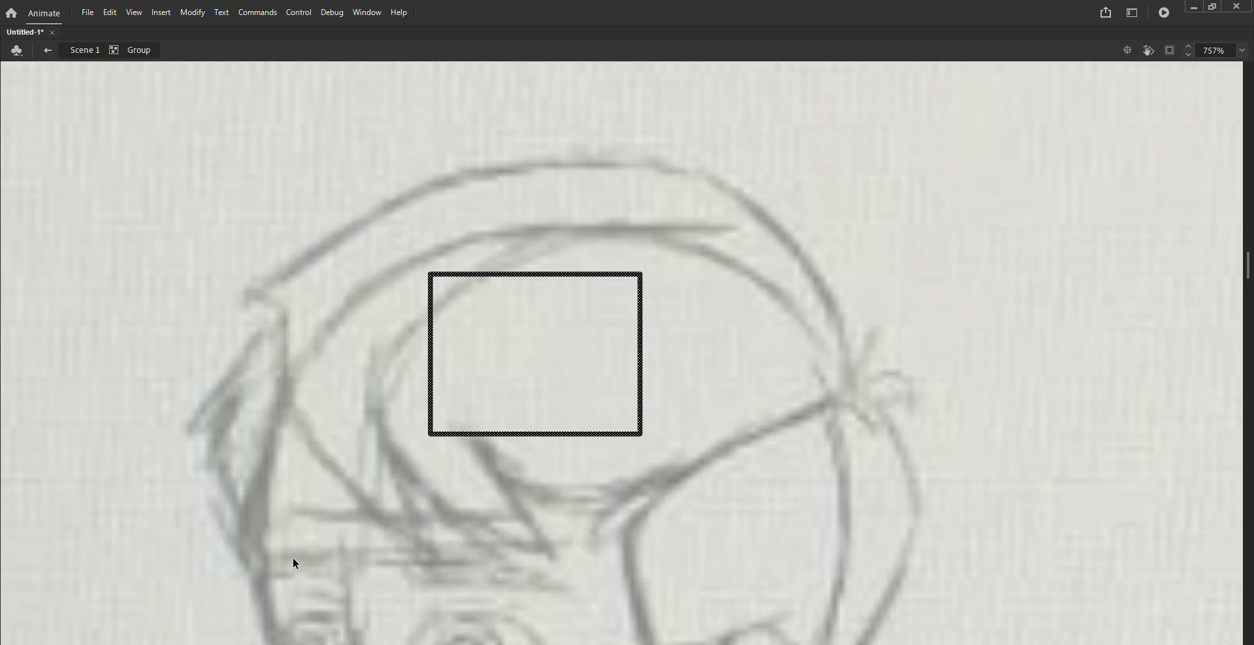
key("ctrl+F3")
left_click(998, 463)
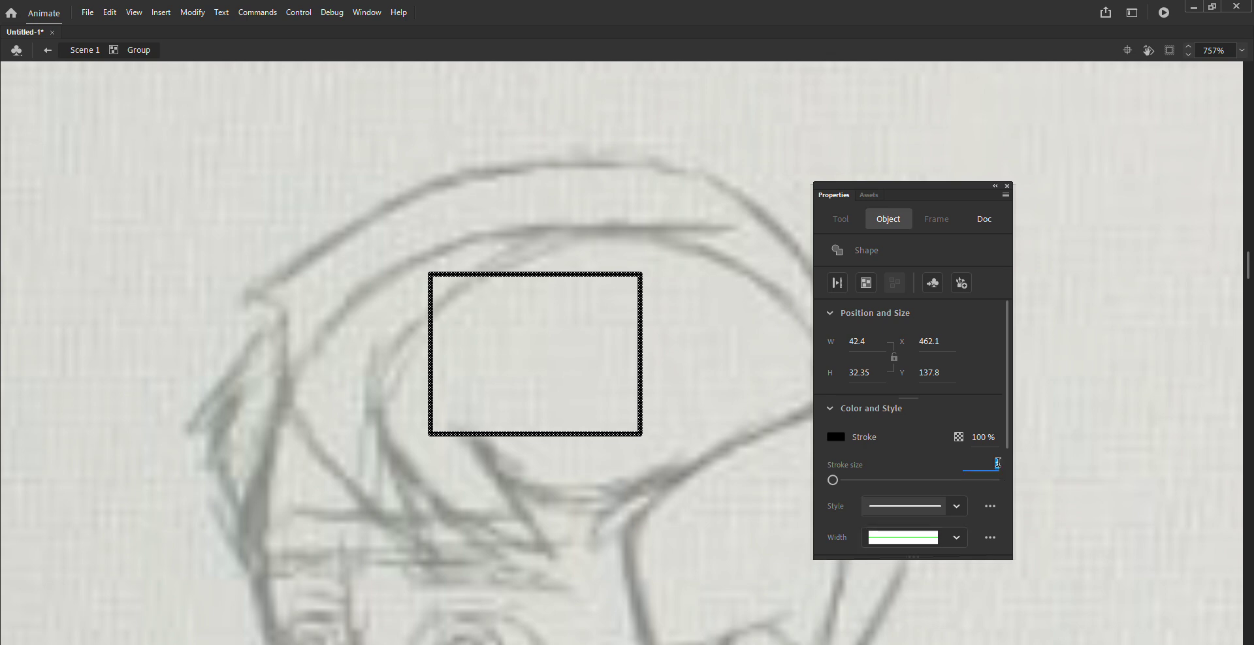
type("0.")
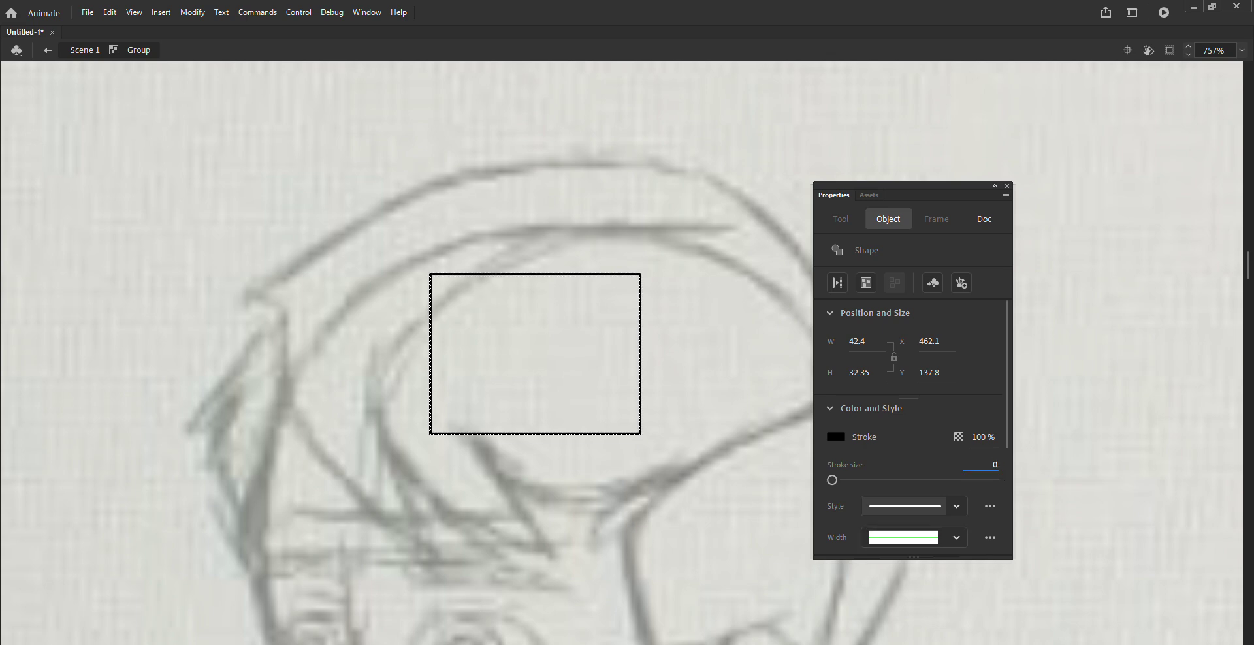
type("5")
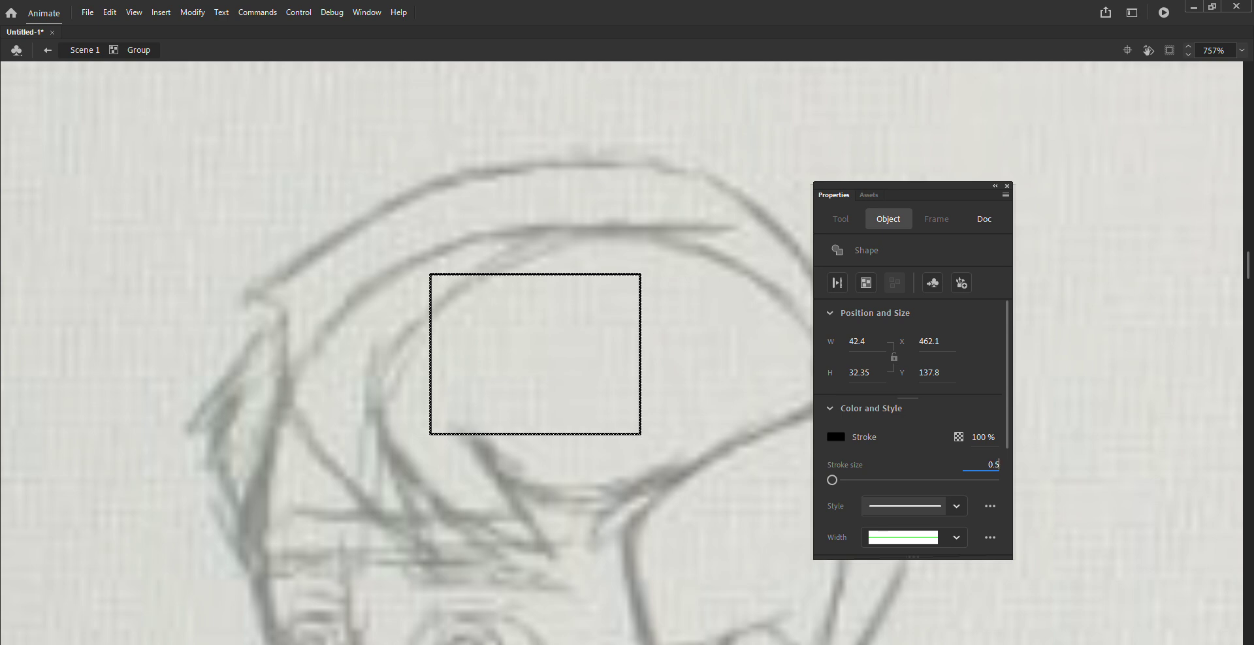
key("Return")
left_click(1007, 186)
Step: Drag the rectangle's corners out to the hair's left tip, top edge and cowlick
left_click_drag(353, 194, 502, 351)
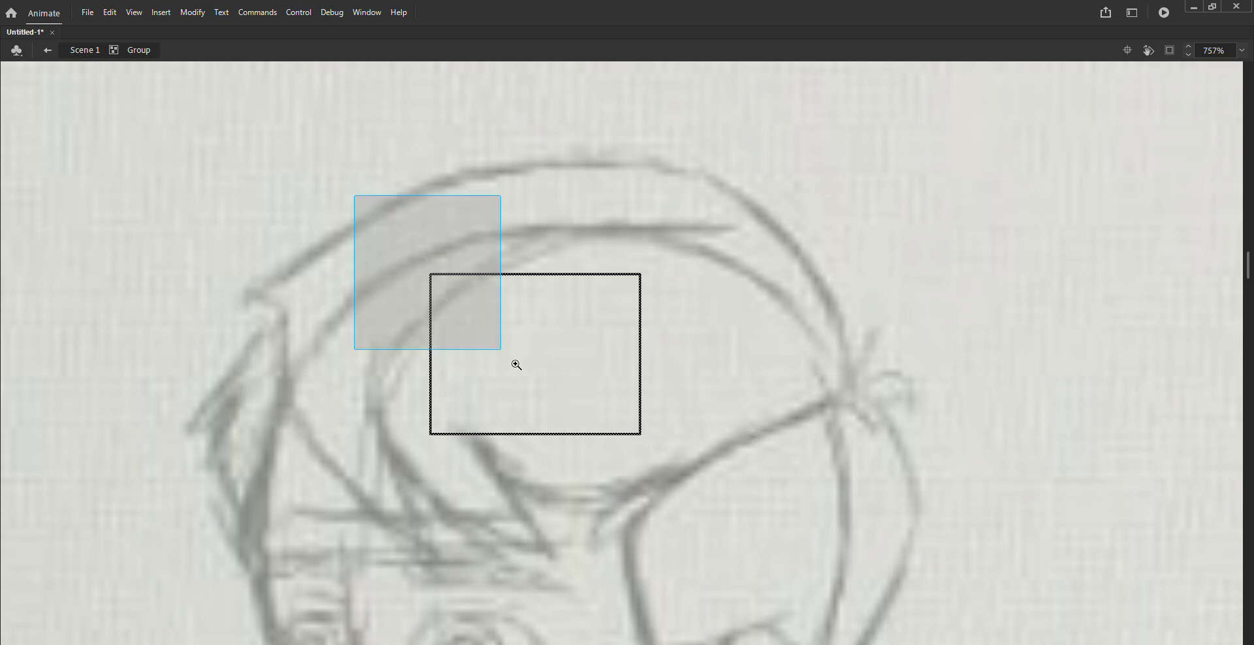
left_click(582, 326)
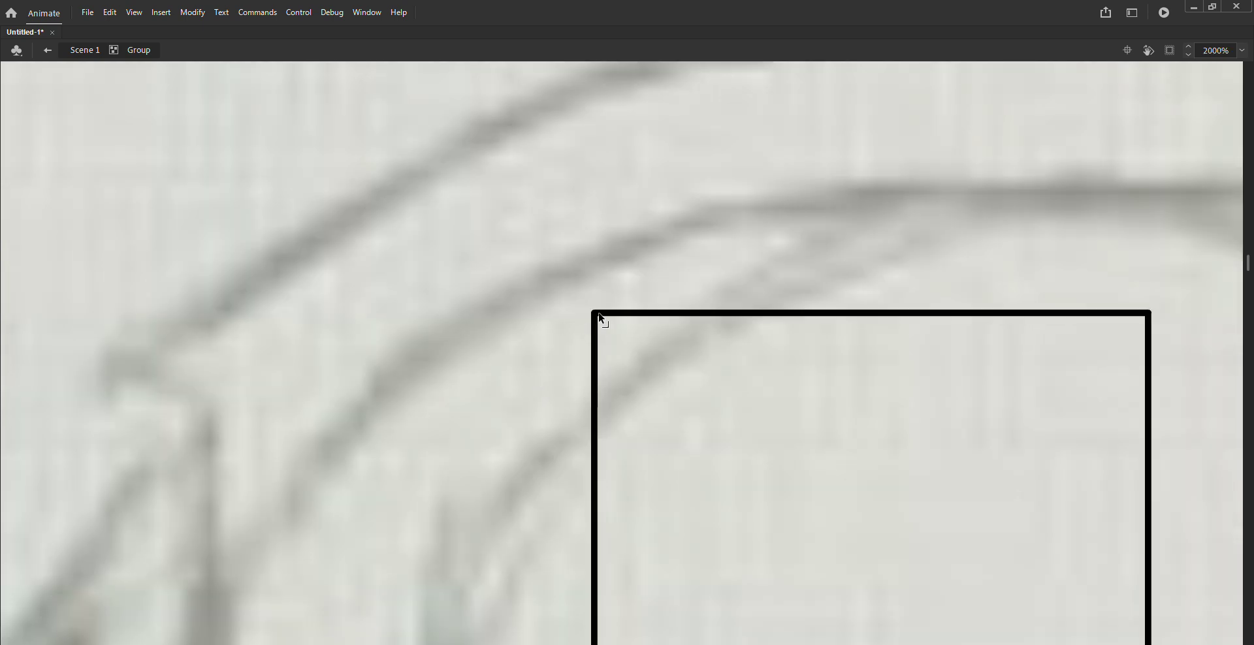
left_click_drag(595, 315, 123, 390)
key("ctrl+minus")
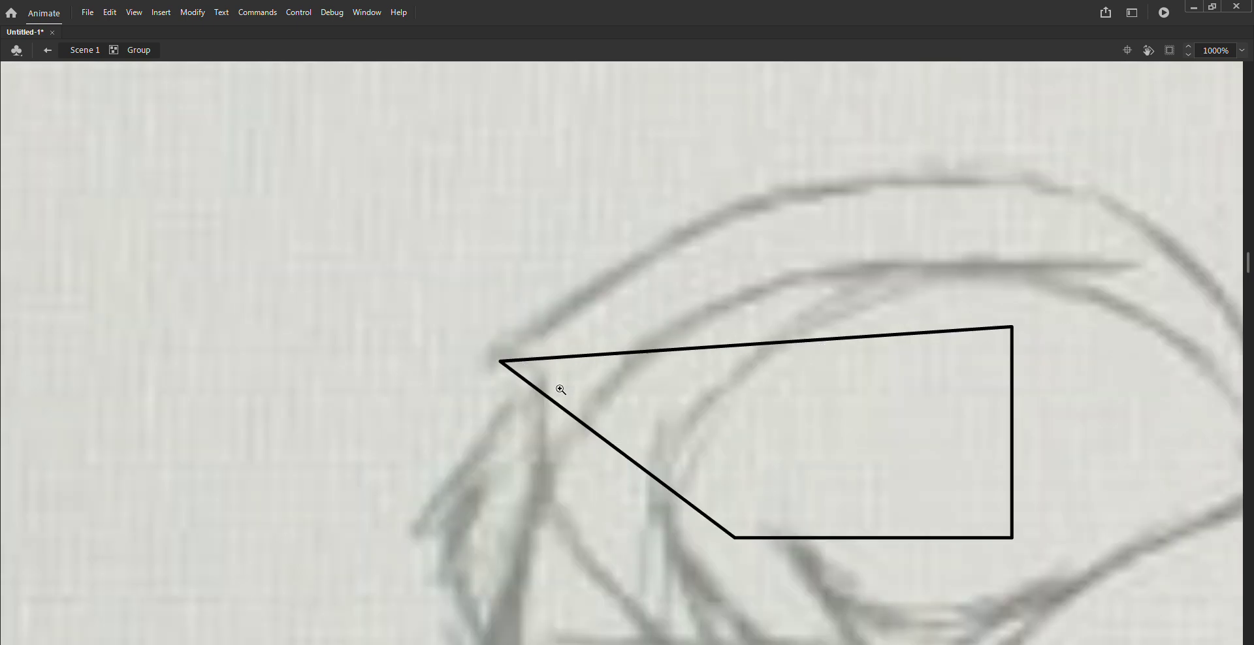
left_click_drag(560, 392, 283, 497)
left_click_drag(640, 427, 938, 403)
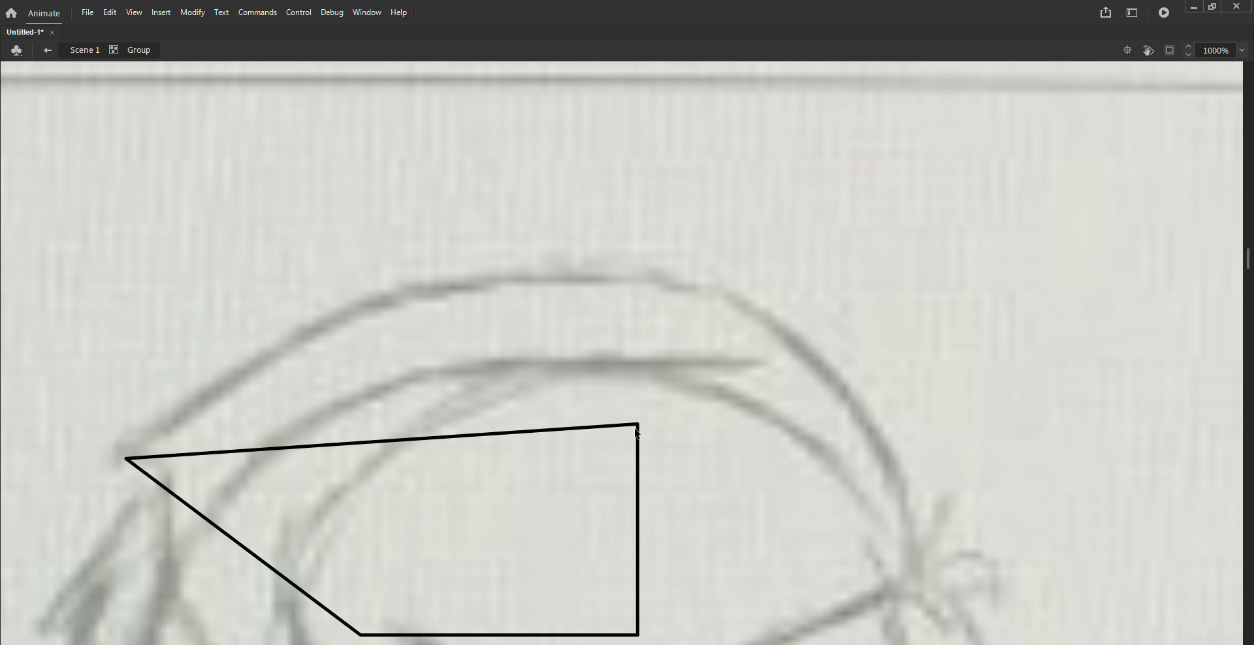
mouse_move(640, 425)
left_mouse_down()
mouse_move(377, 302)
mouse_move(320, 325)
left_mouse_up()
left_click_drag(569, 420, 473, 268)
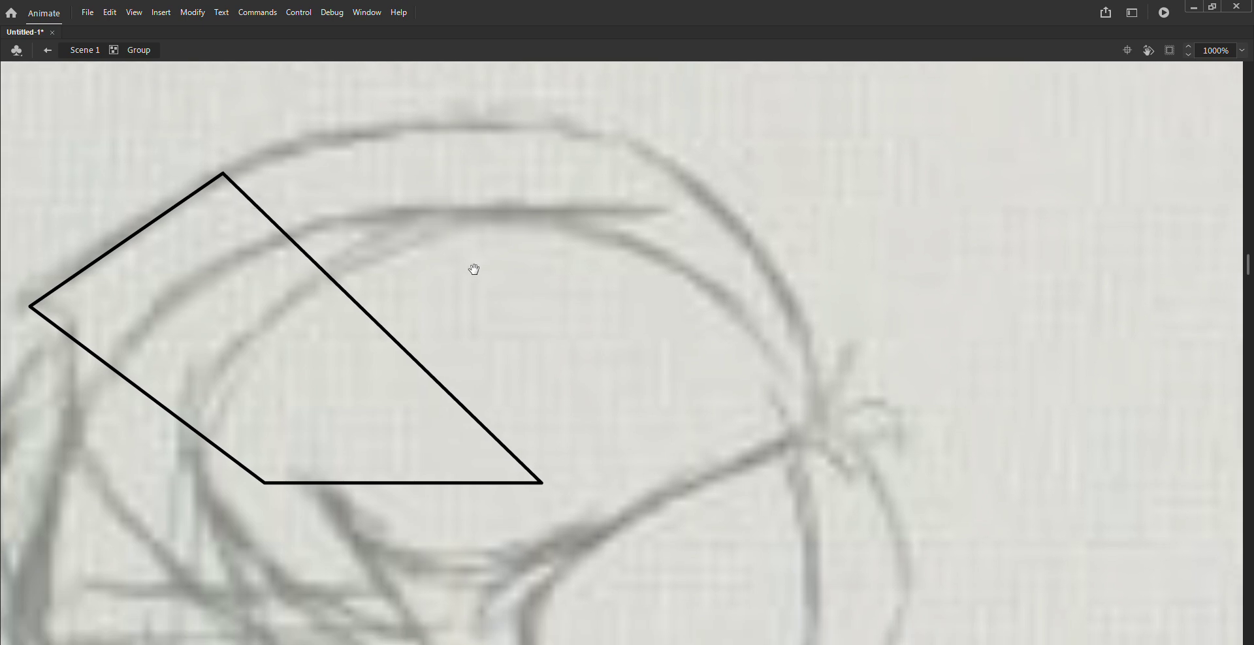
left_click_drag(542, 482, 821, 425)
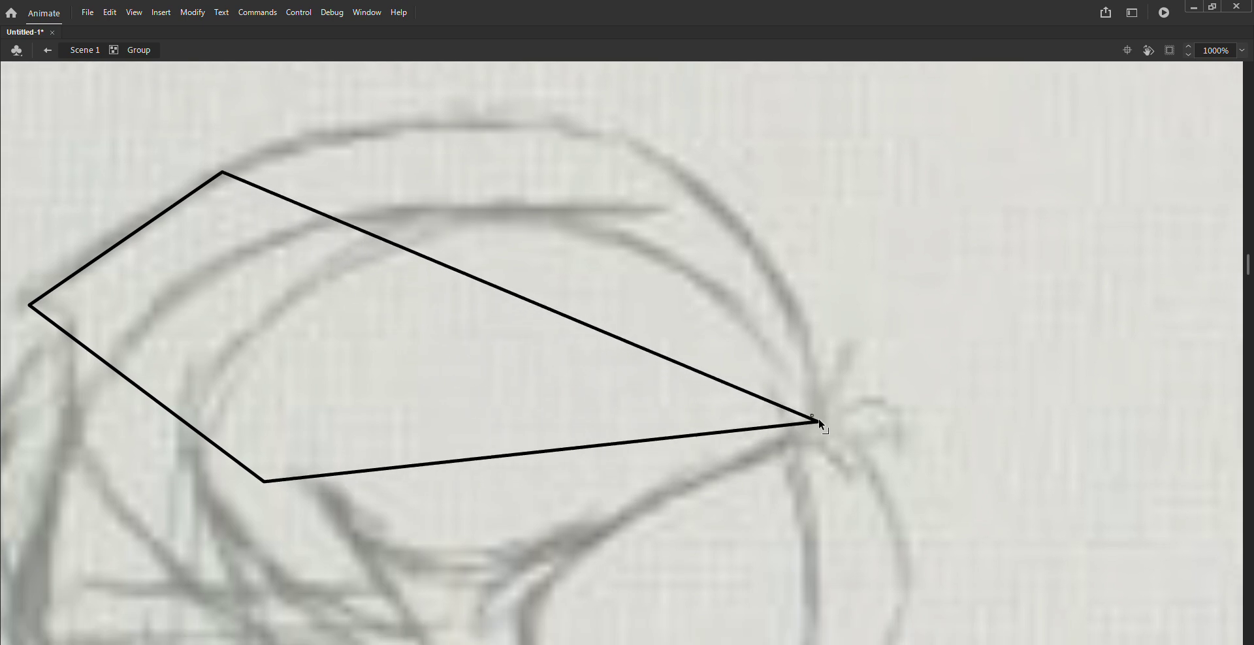
Step: Bend the outline's top edge into the hair's curved crown
mouse_move(536, 321)
left_mouse_down()
mouse_move(554, 436)
mouse_move(671, 266)
left_mouse_up()
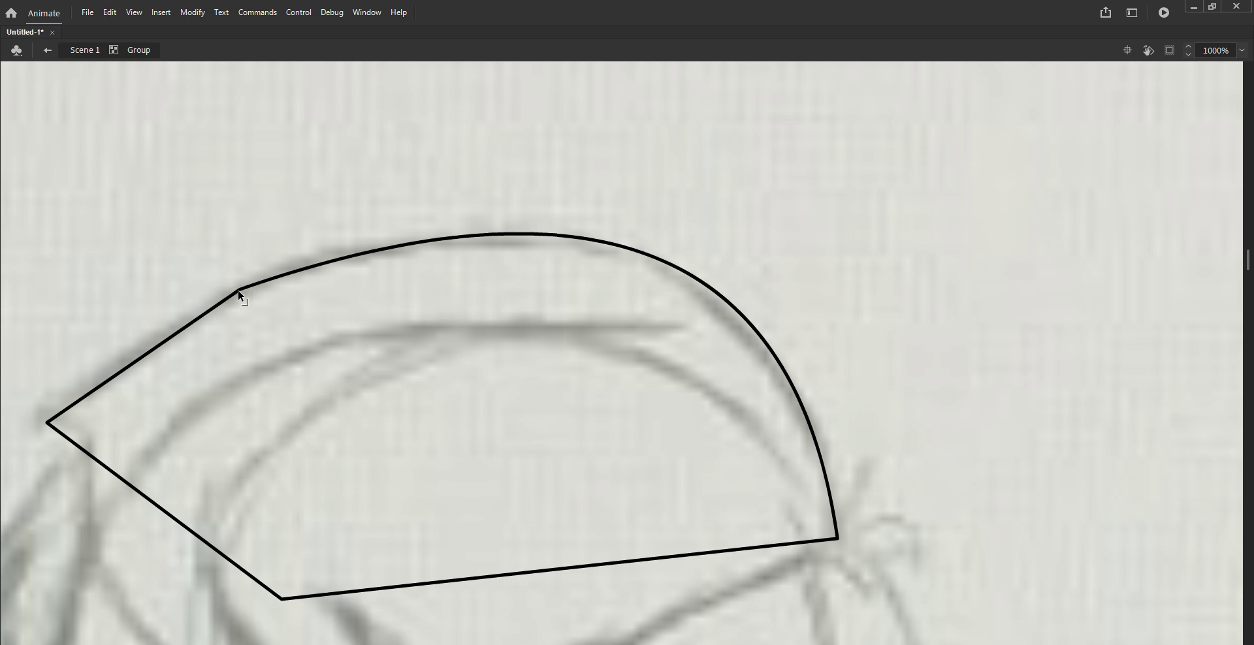
left_click_drag(239, 292, 235, 306)
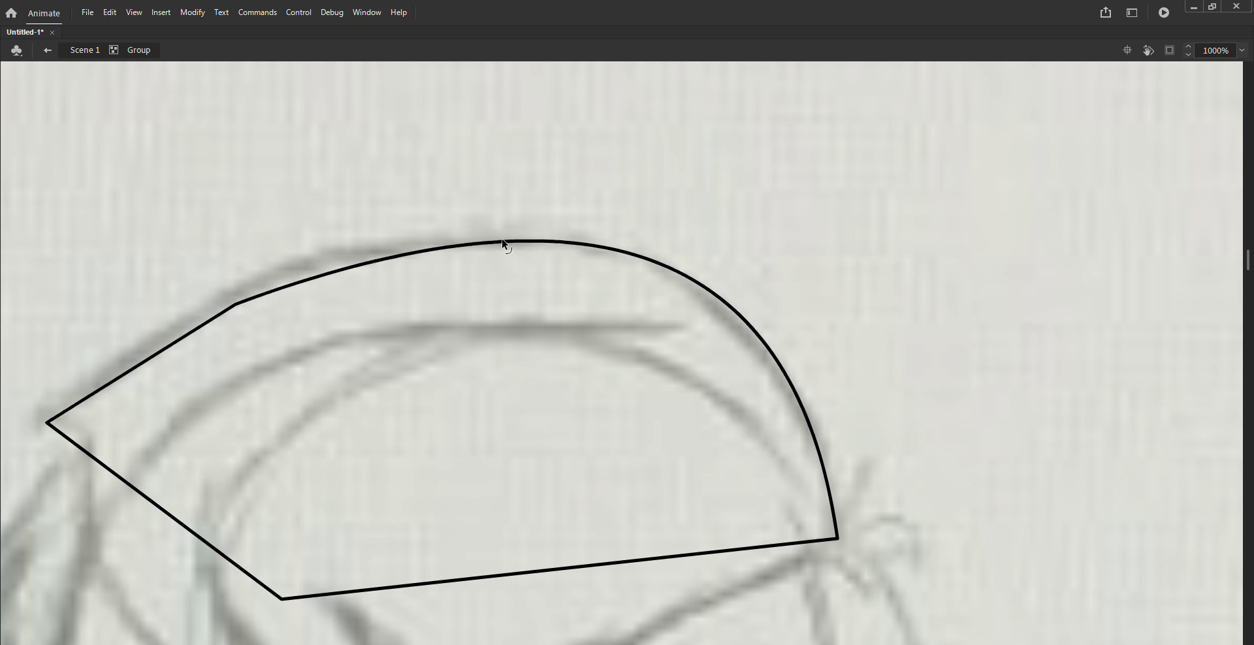
left_click_drag(456, 239, 430, 230)
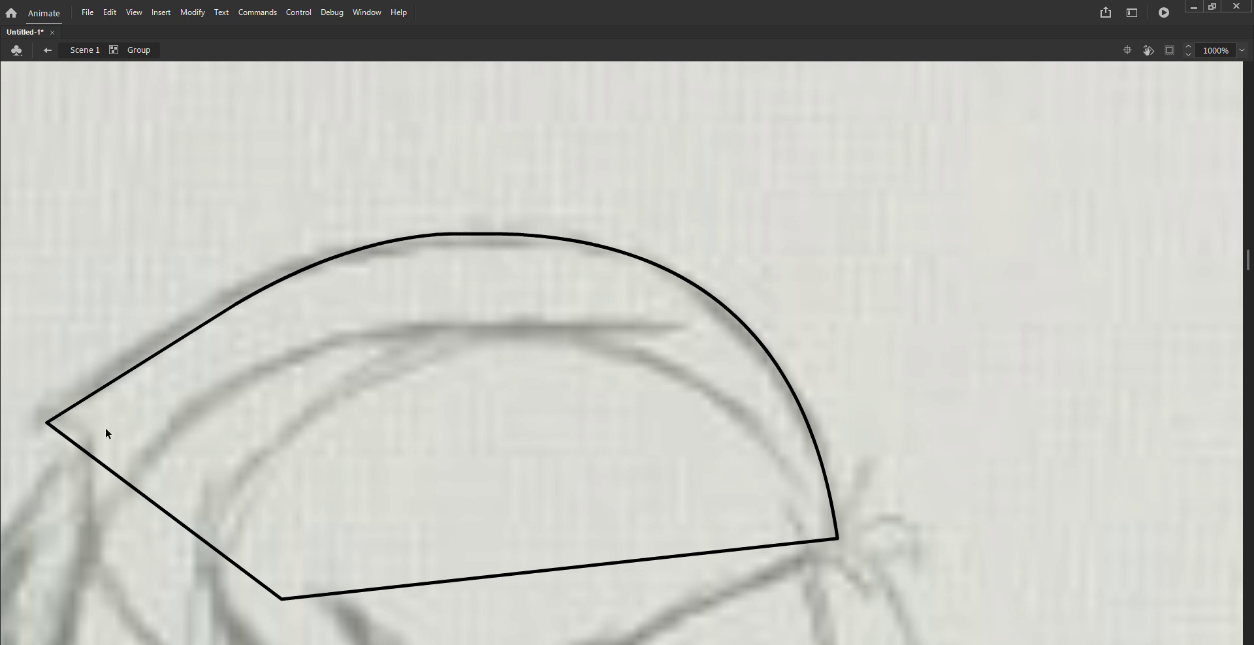
key("ctrl+equal")
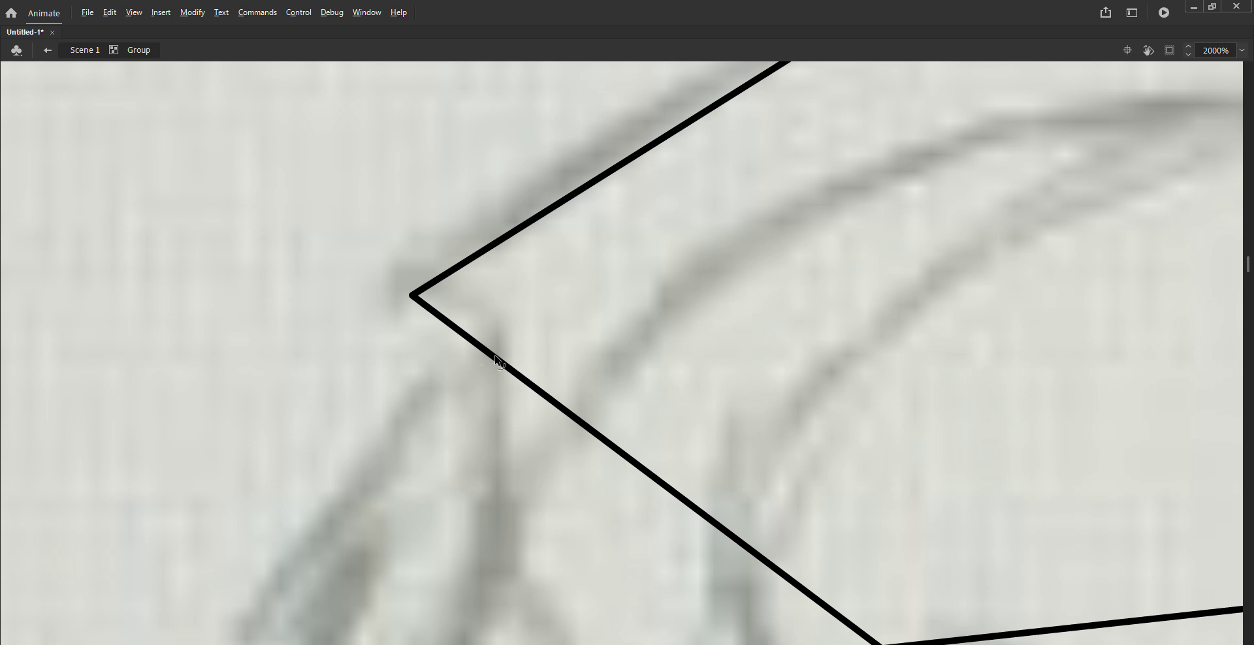
Step: Pull new corners from the lower edge and curve the left and upper edges along the hair
left_click_drag(498, 361, 553, 253)
key("ctrl+minus")
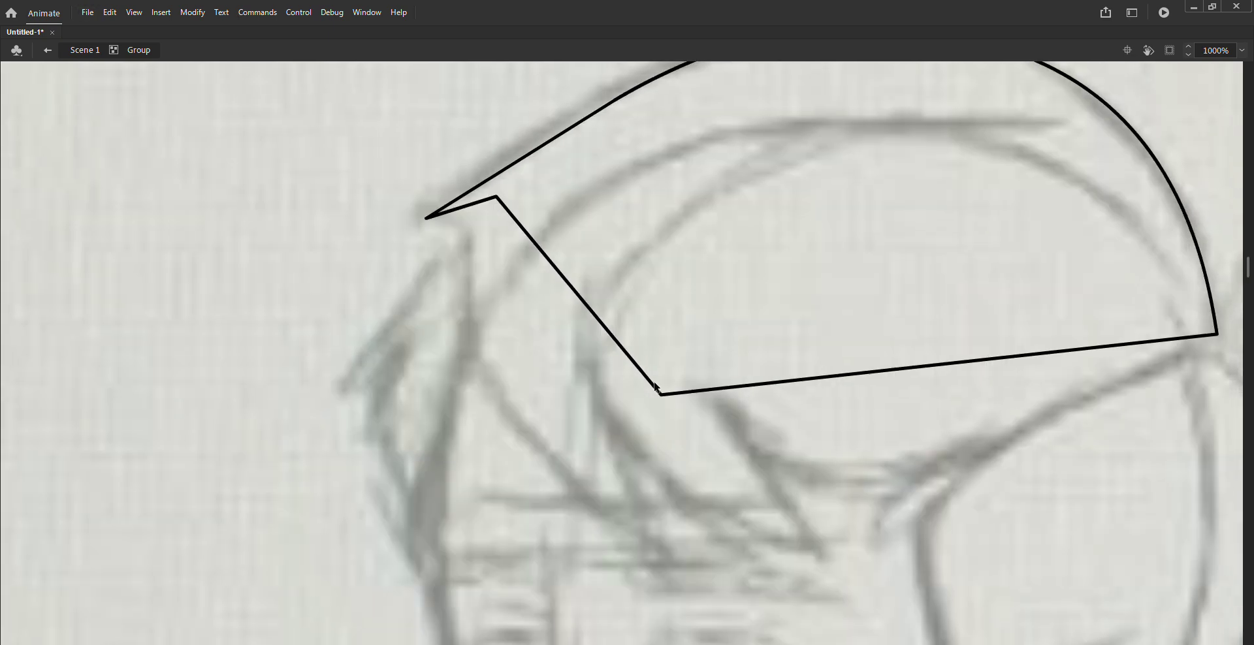
left_click_drag(667, 397, 664, 547)
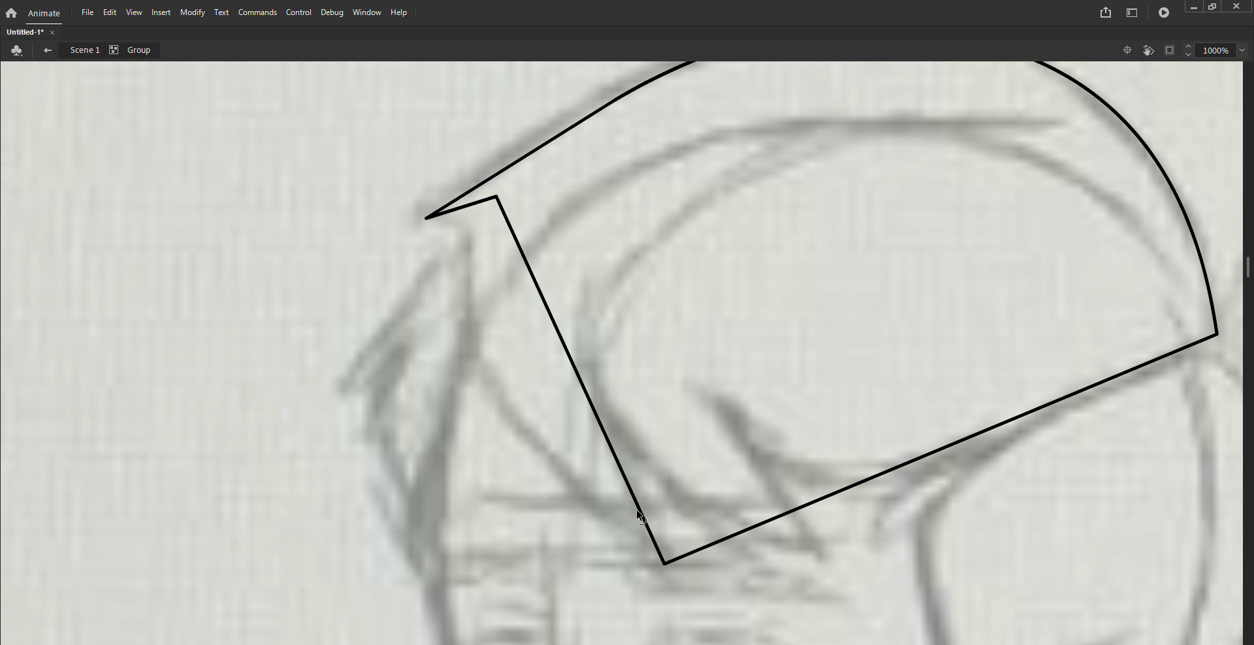
left_click_drag(640, 517, 487, 465)
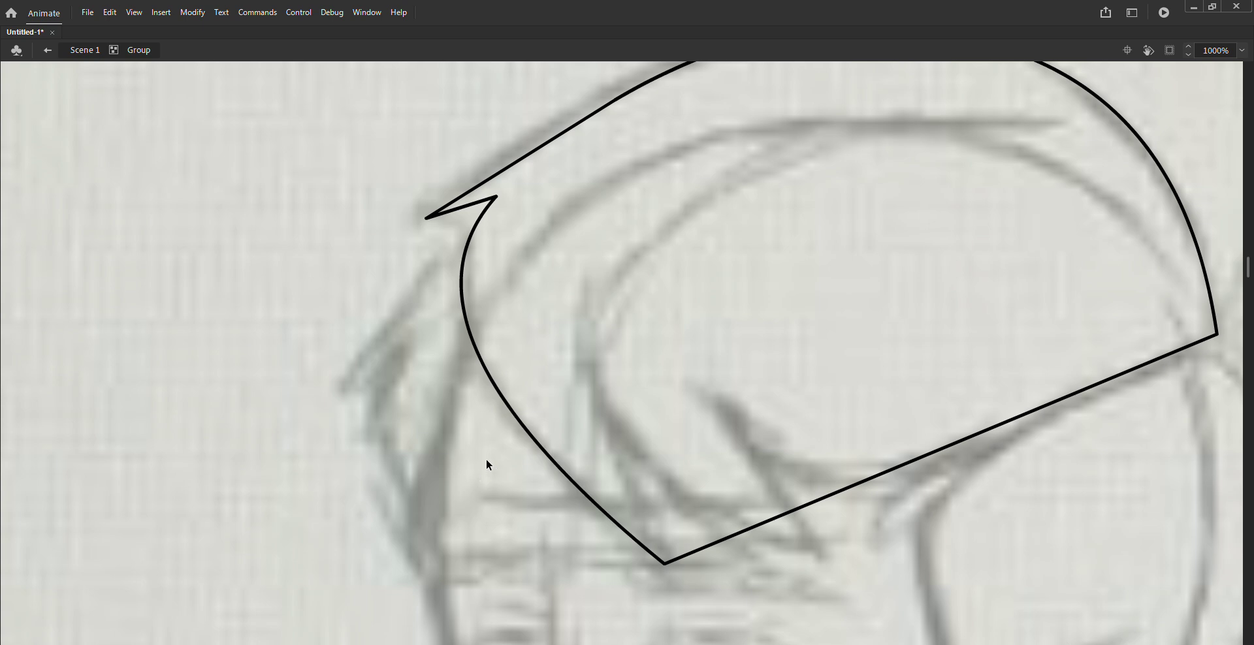
left_click_drag(578, 268, 532, 302)
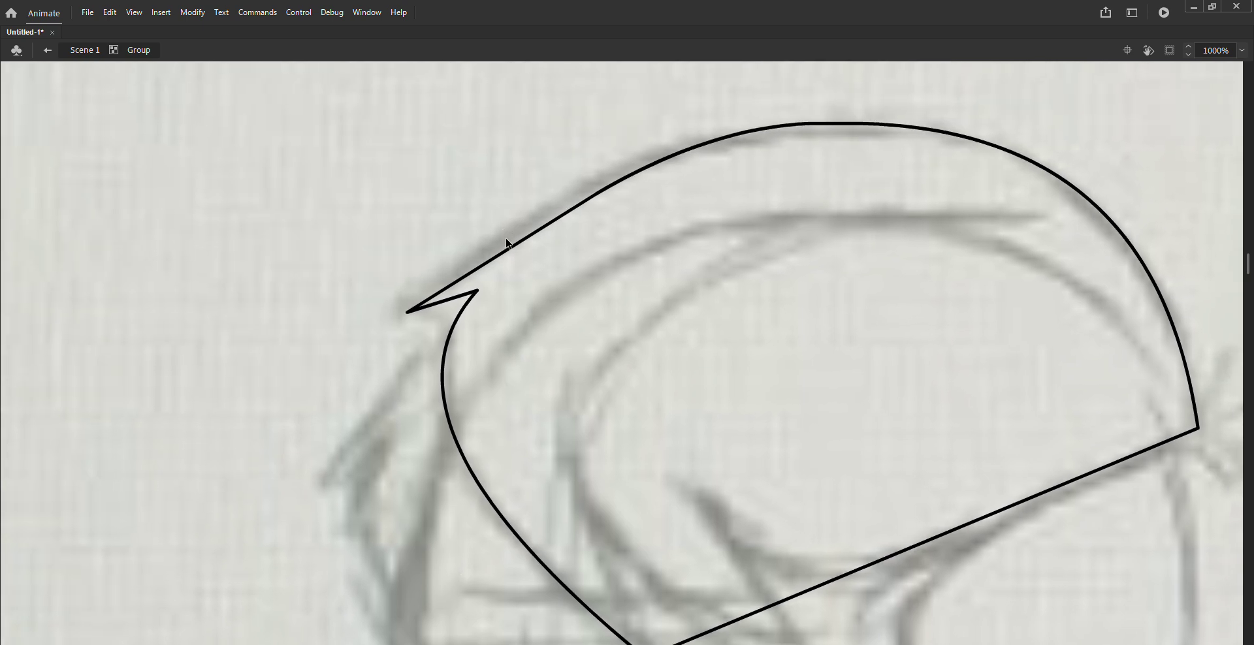
left_click_drag(511, 249, 493, 254)
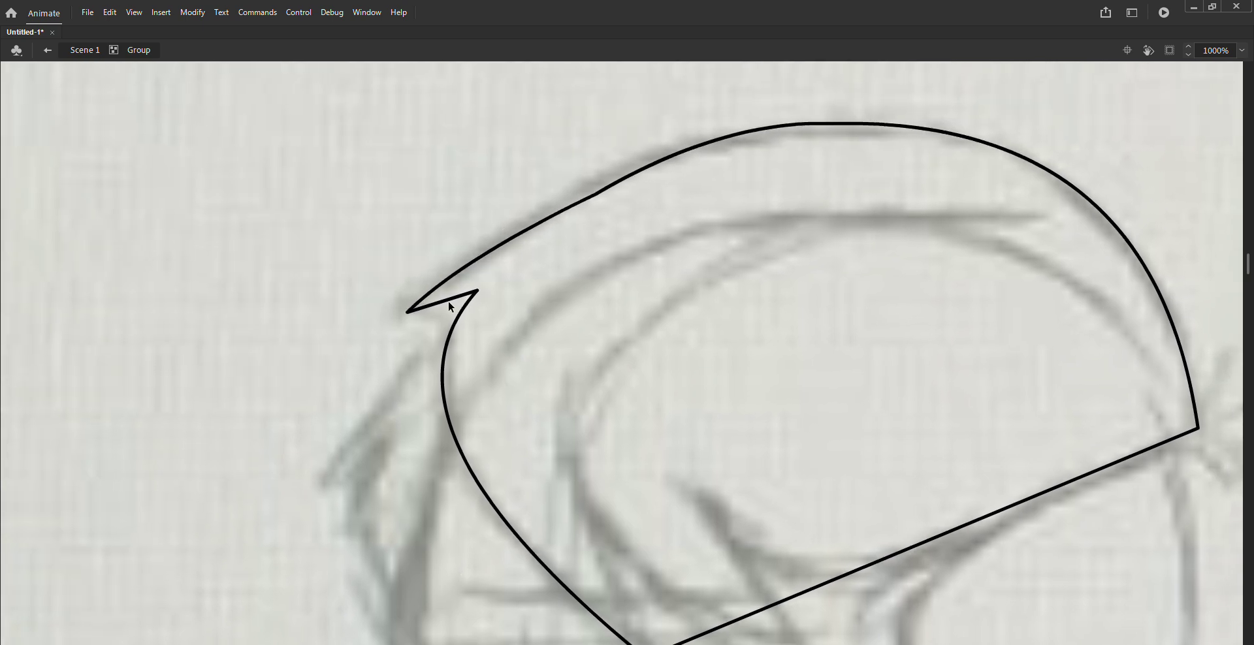
mouse_move(411, 314)
left_mouse_down()
mouse_move(414, 335)
mouse_move(454, 321)
left_mouse_up()
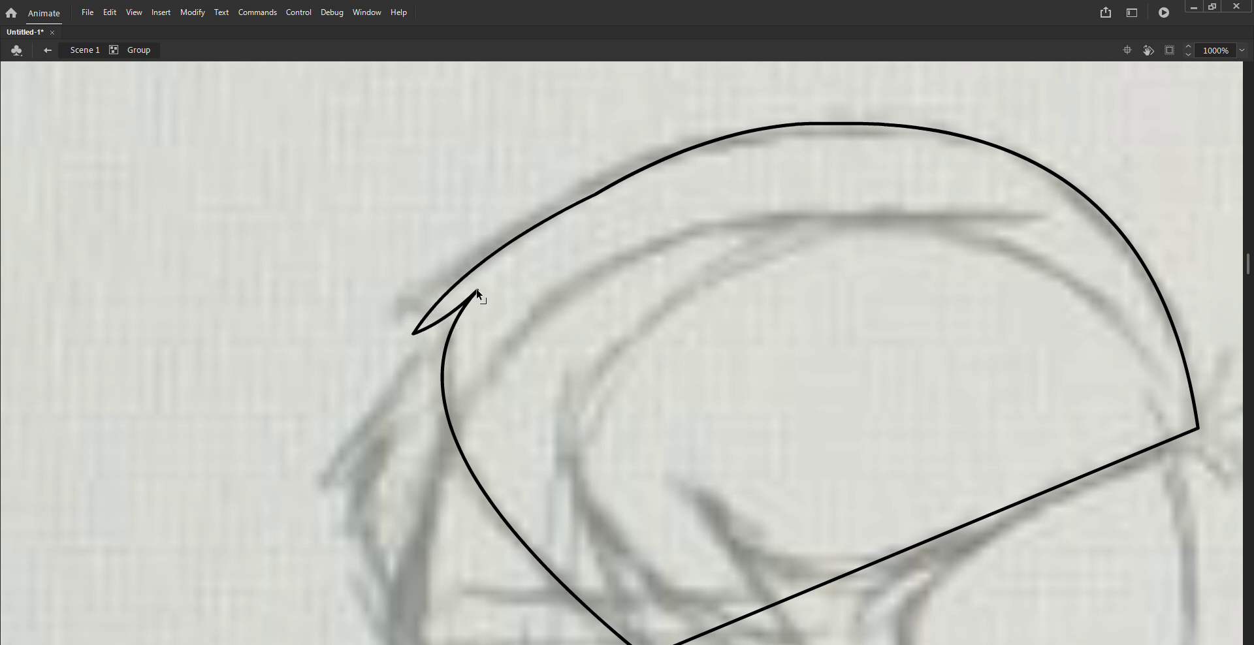
Step: Form two pointed fringe spikes and curve the hairline toward the right corner
scroll(469, 315, "down", 5)
scroll(469, 315, "right", 5)
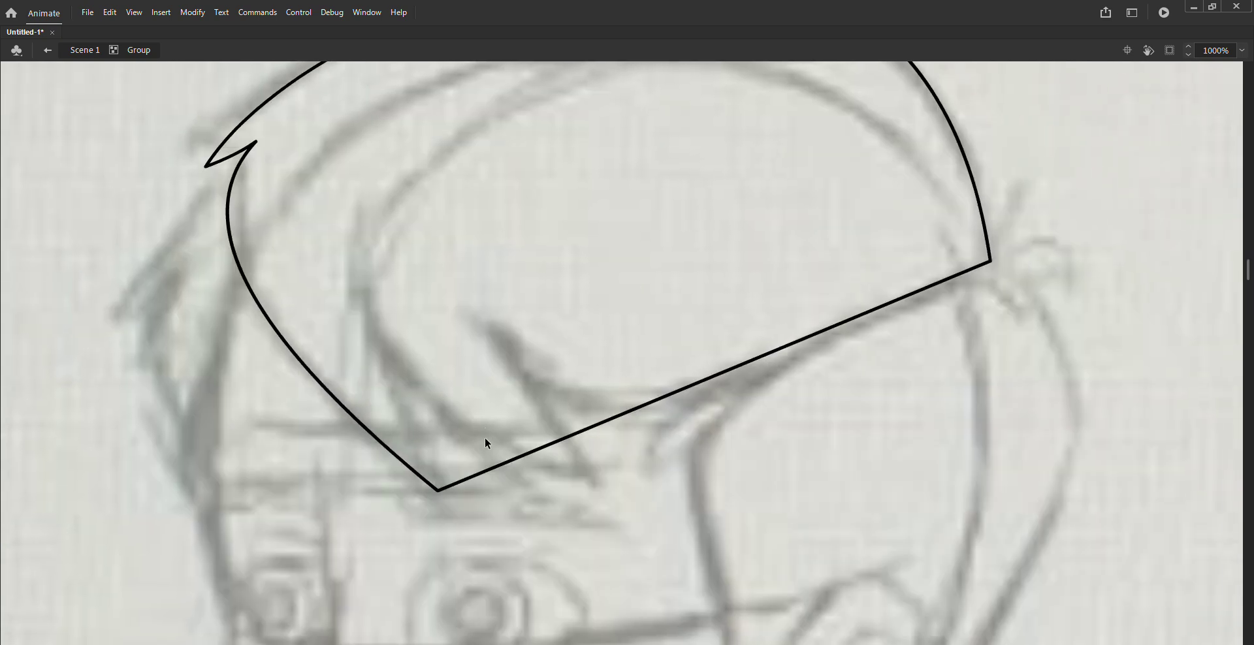
left_click_drag(511, 468, 371, 303)
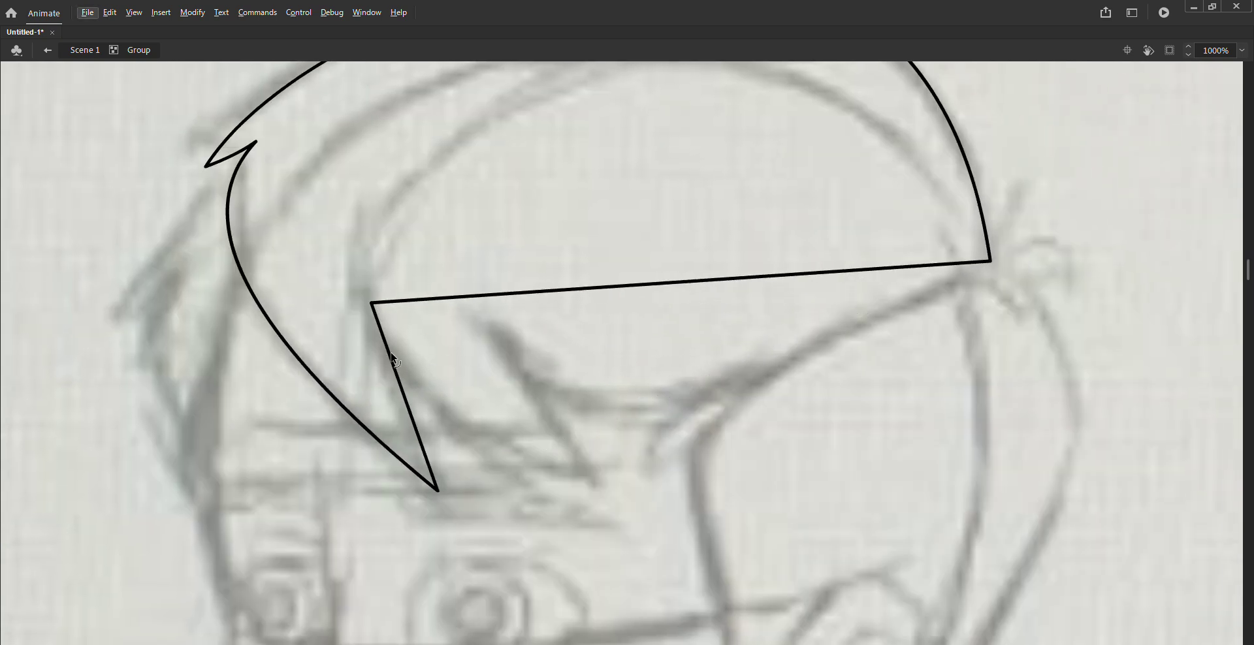
left_click_drag(387, 366, 383, 358)
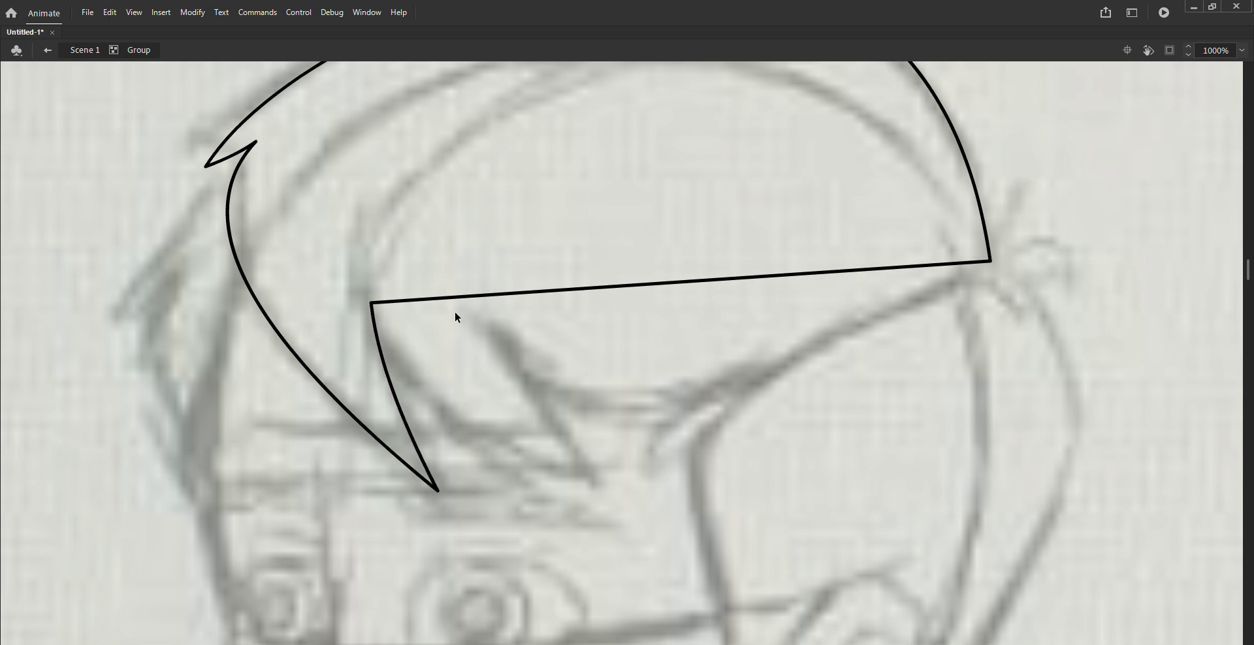
mouse_move(470, 299)
left_mouse_down()
mouse_move(500, 321)
mouse_move(579, 462)
mouse_move(589, 490)
mouse_move(574, 520)
mouse_move(586, 505)
left_mouse_up()
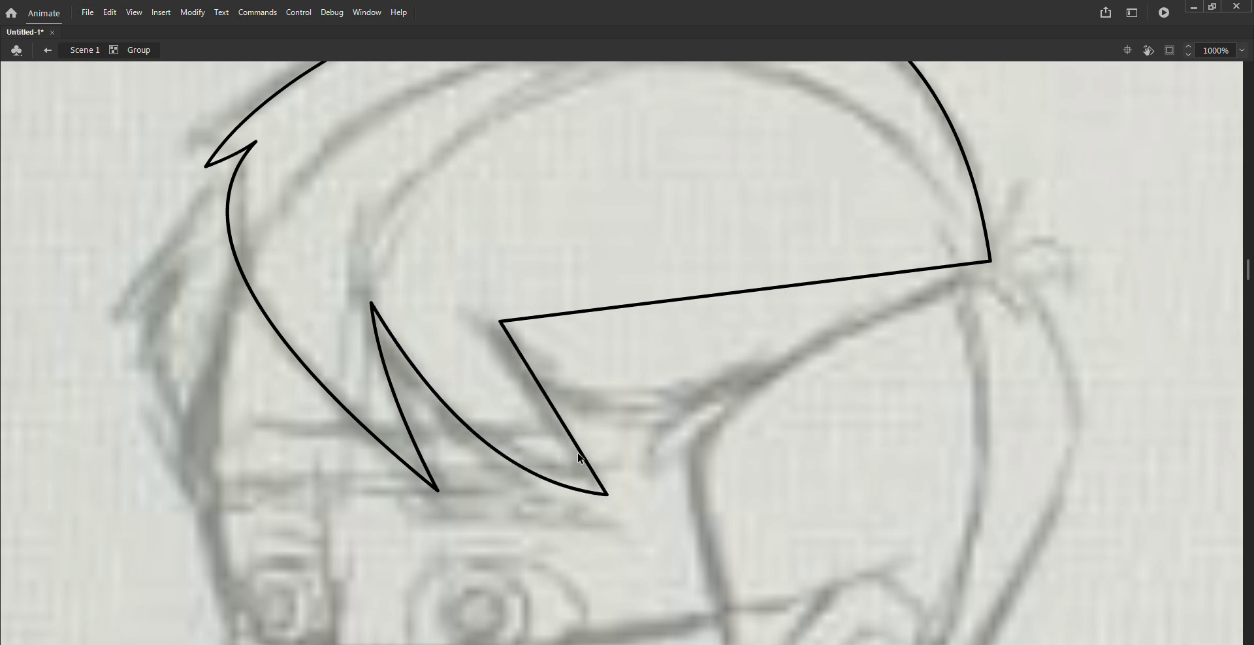
mouse_move(580, 459)
left_mouse_down()
mouse_move(583, 483)
mouse_move(574, 459)
left_mouse_up()
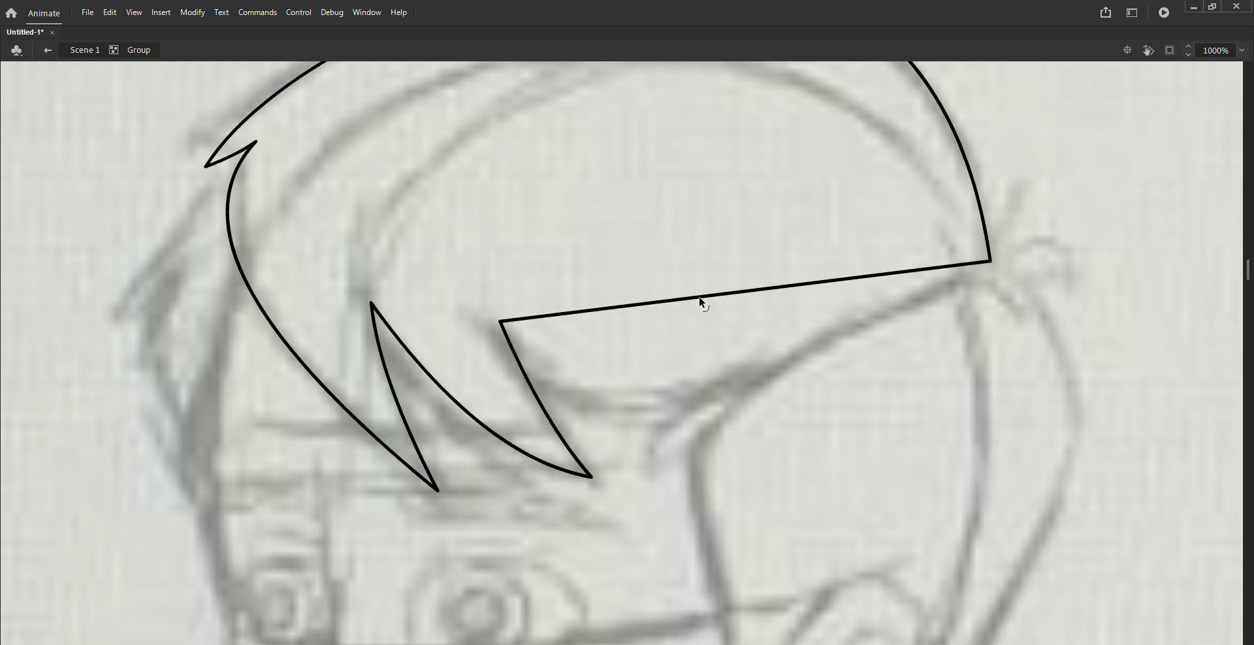
left_click_drag(699, 298, 699, 421)
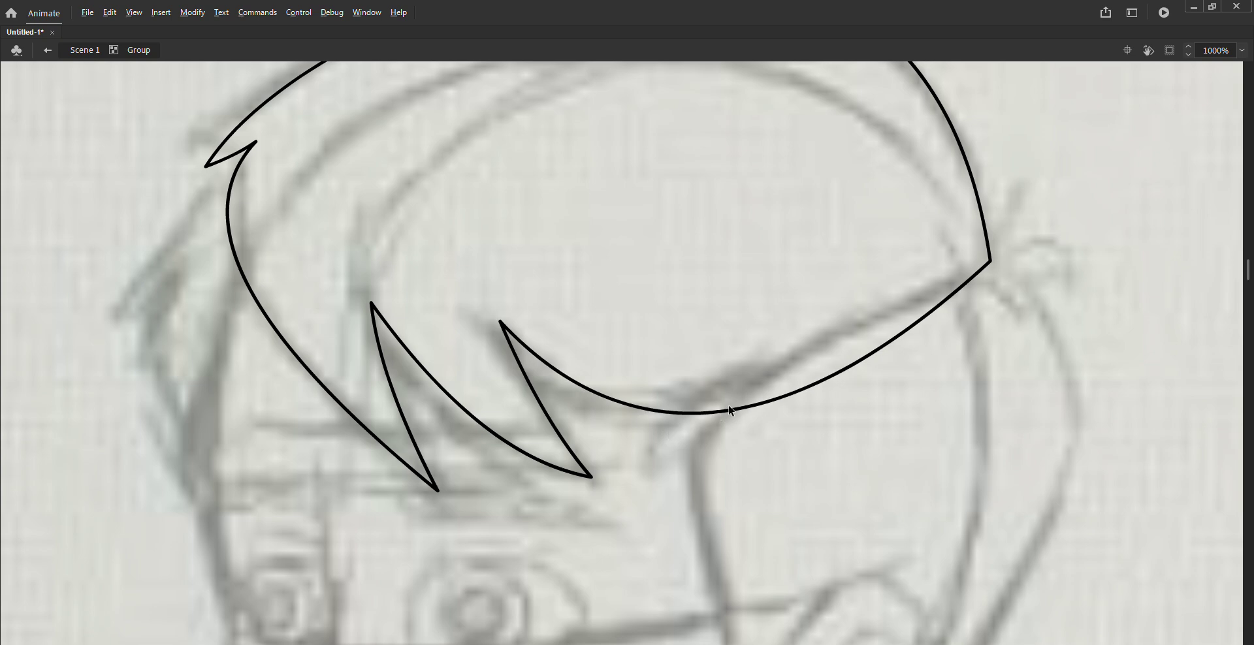
left_click_drag(751, 412, 760, 378)
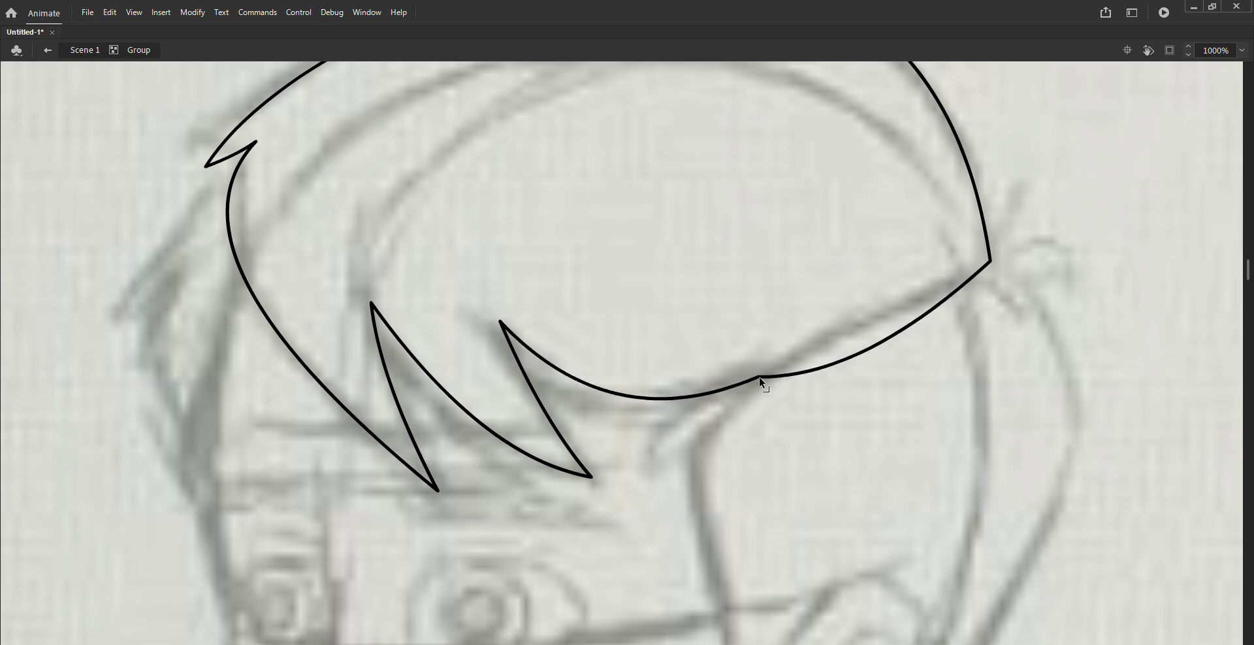
key("ctrl+s")
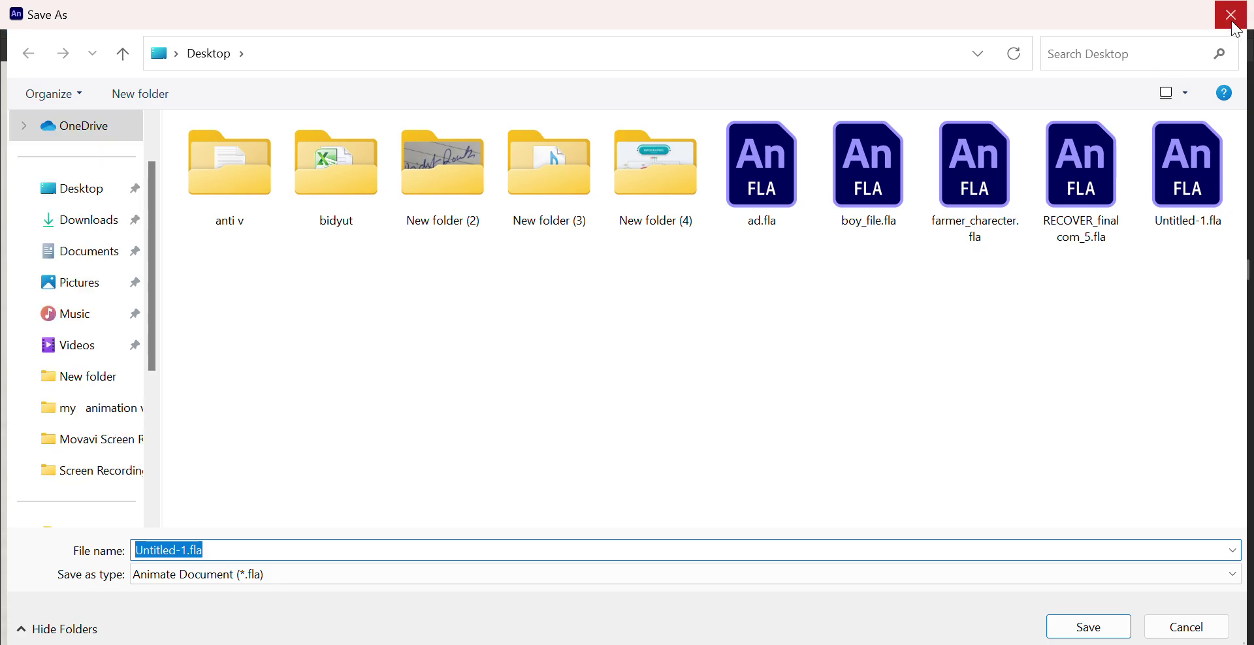
left_click(1223, 17)
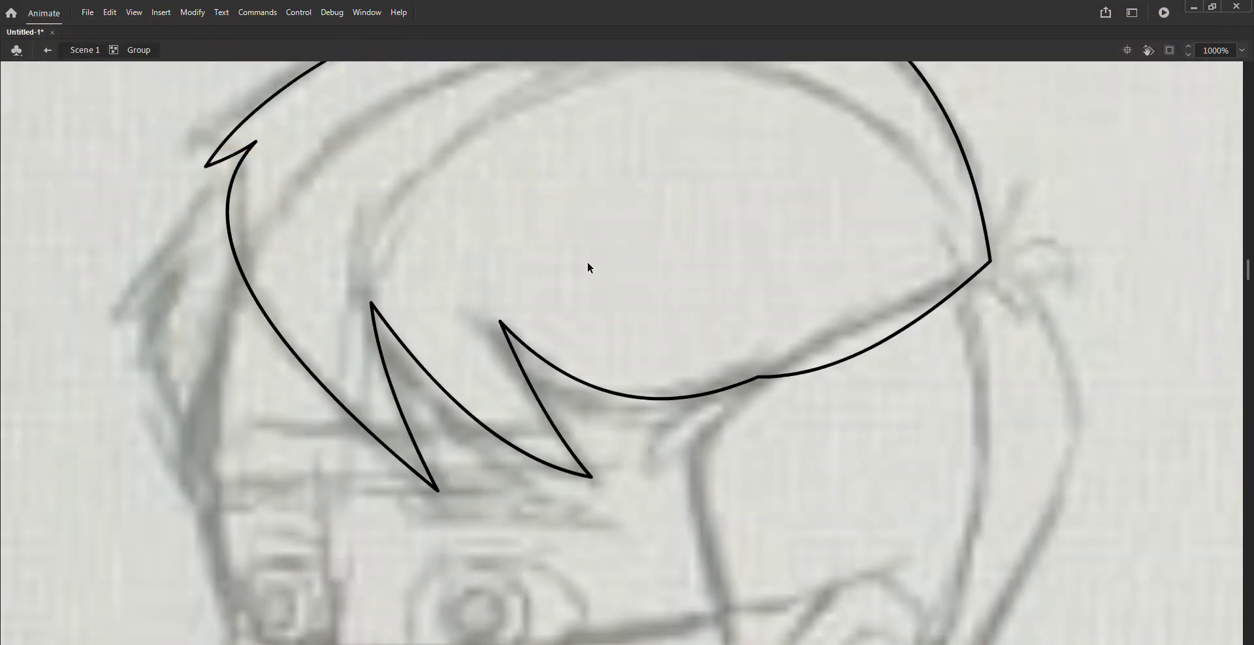
key("ctrl+s")
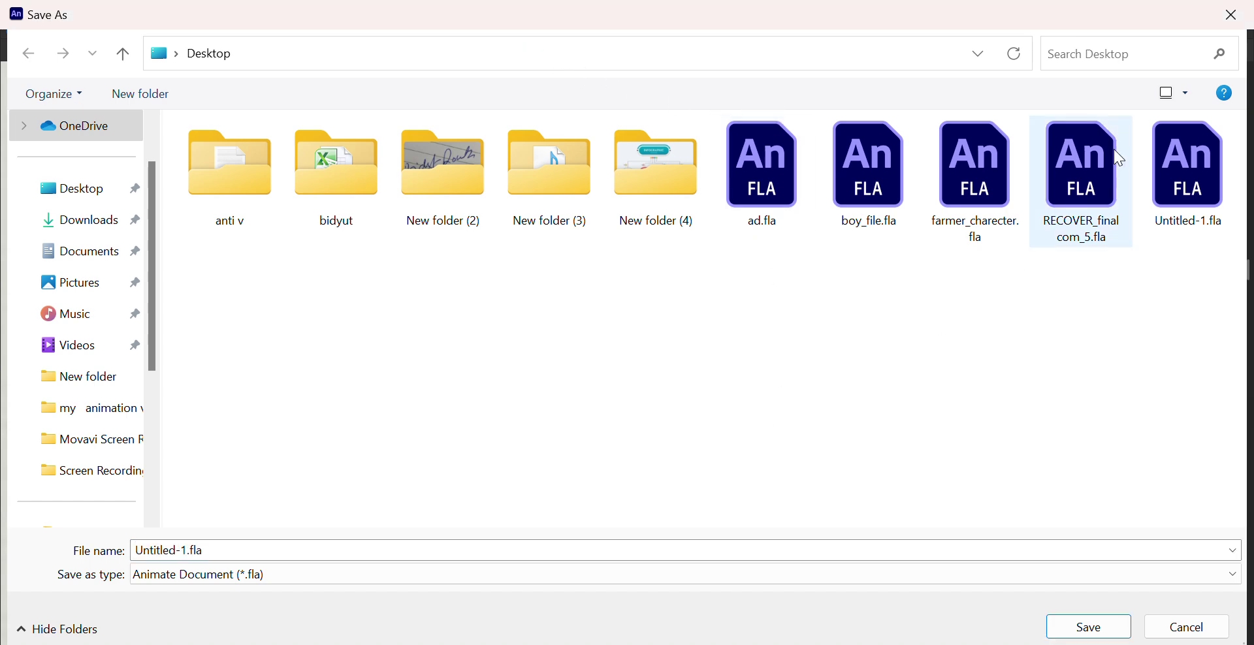
left_click(1231, 15)
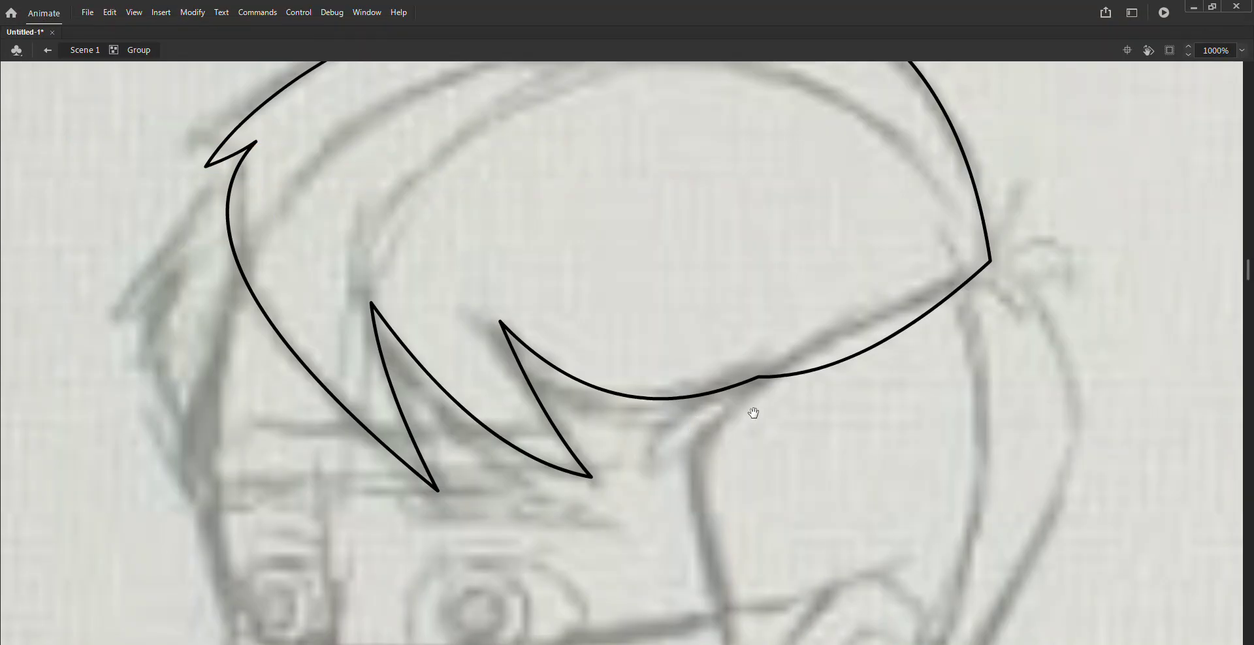
Step: Straighten the lower right edge of the hair outline
left_click_drag(856, 358, 867, 330)
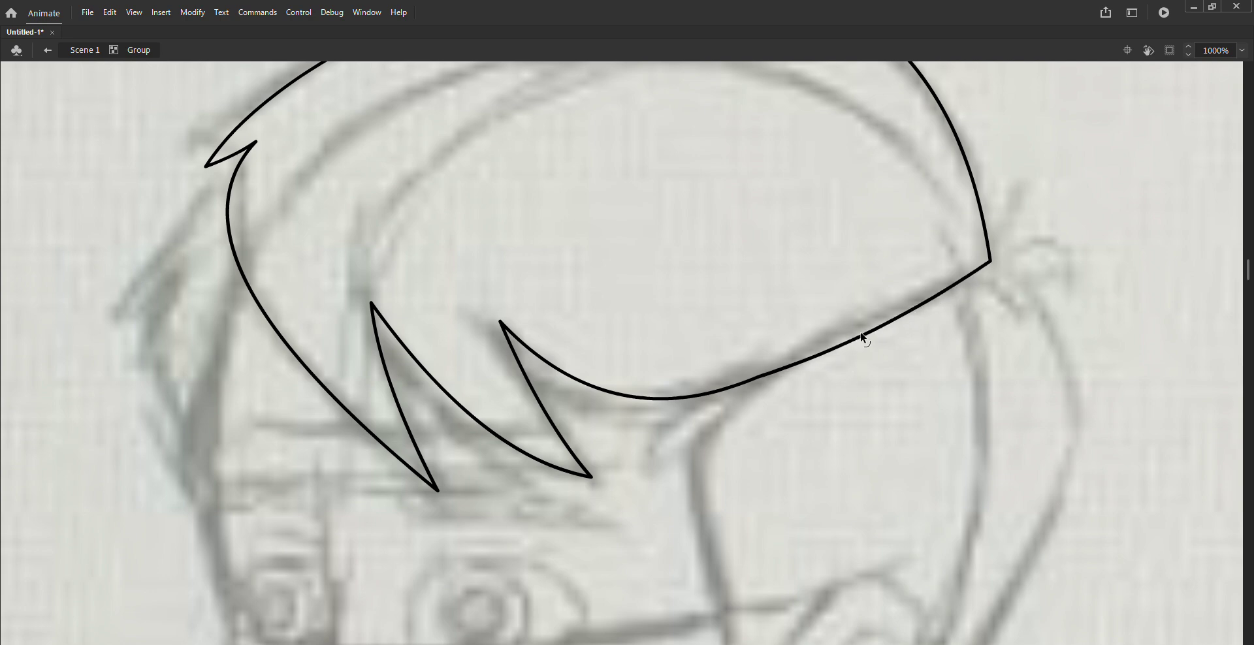
scroll(686, 321, "up", 3)
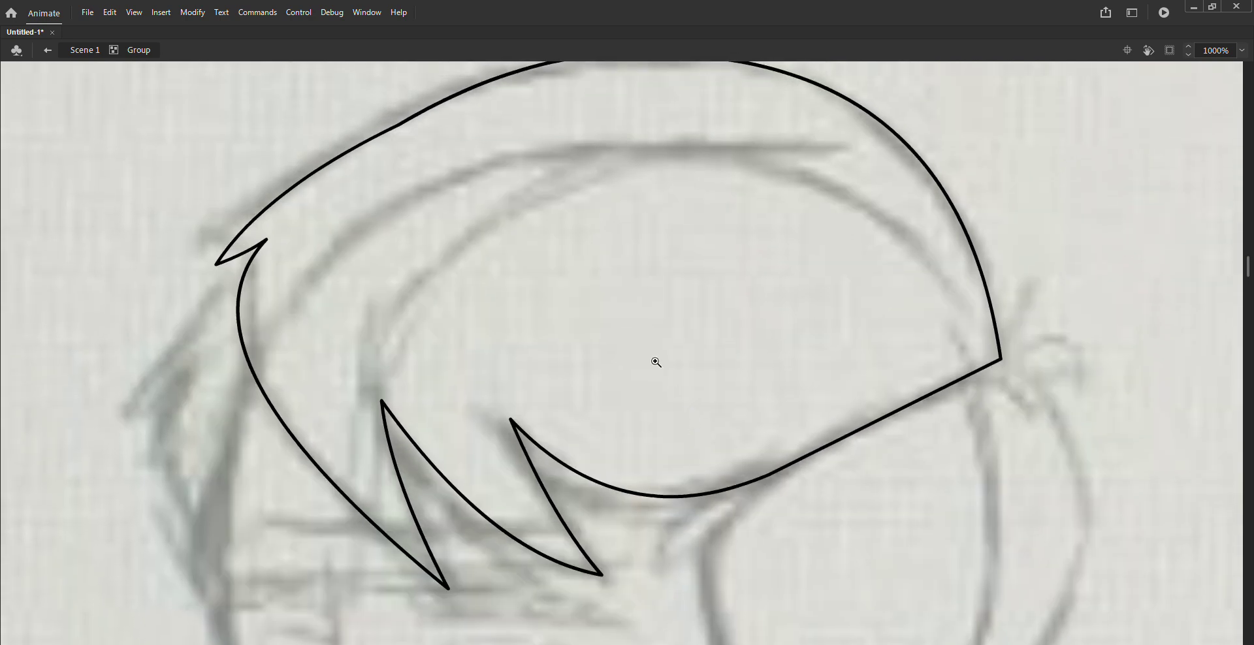
key("ctrl+minus")
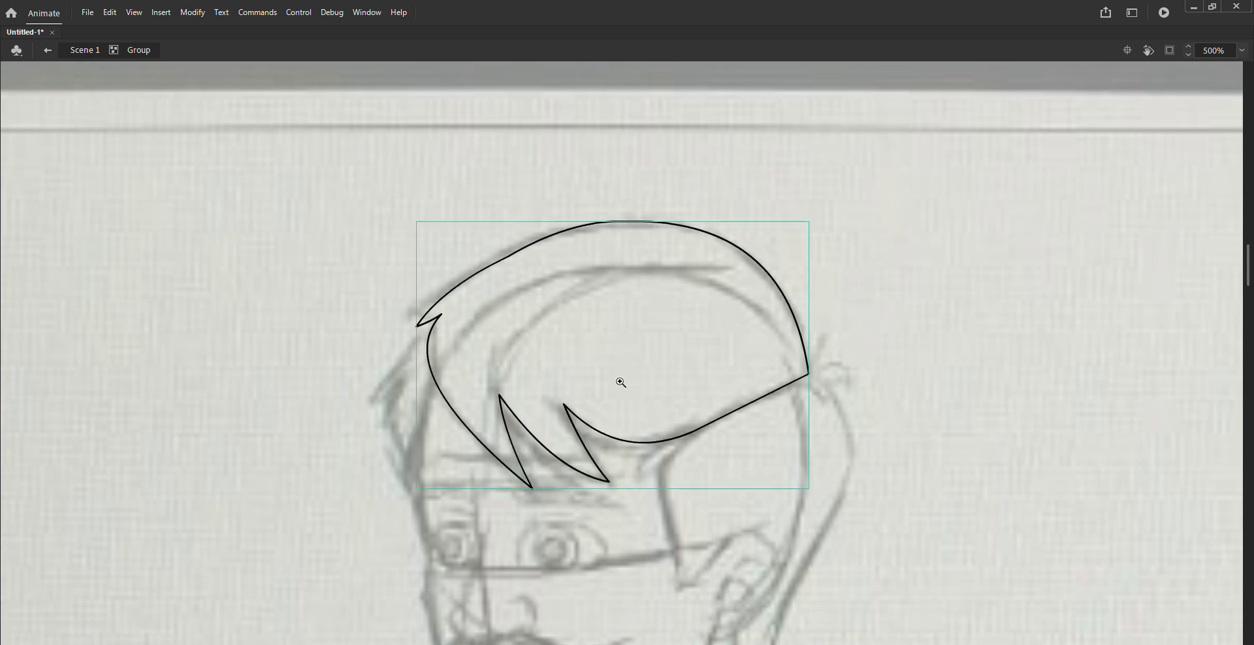
left_click_drag(551, 367, 541, 333)
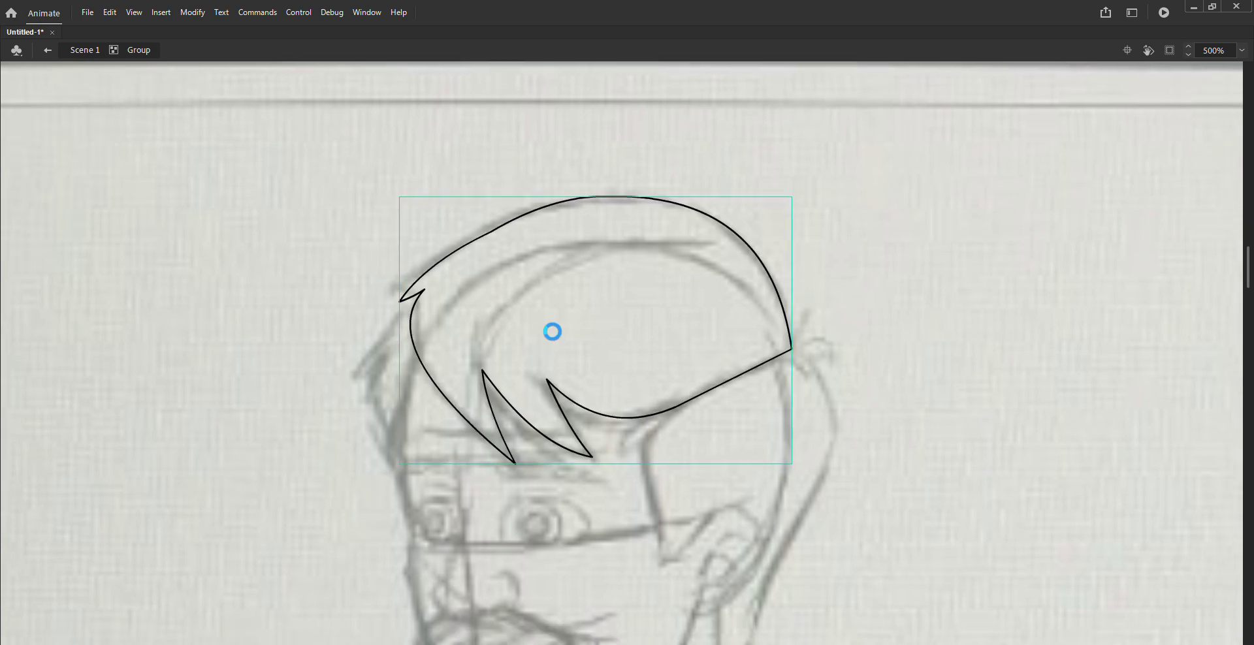
Step: Save the drawing as charecter _1.fla and draw a rectangle beside the hair's left edge
key("ctrl+s")
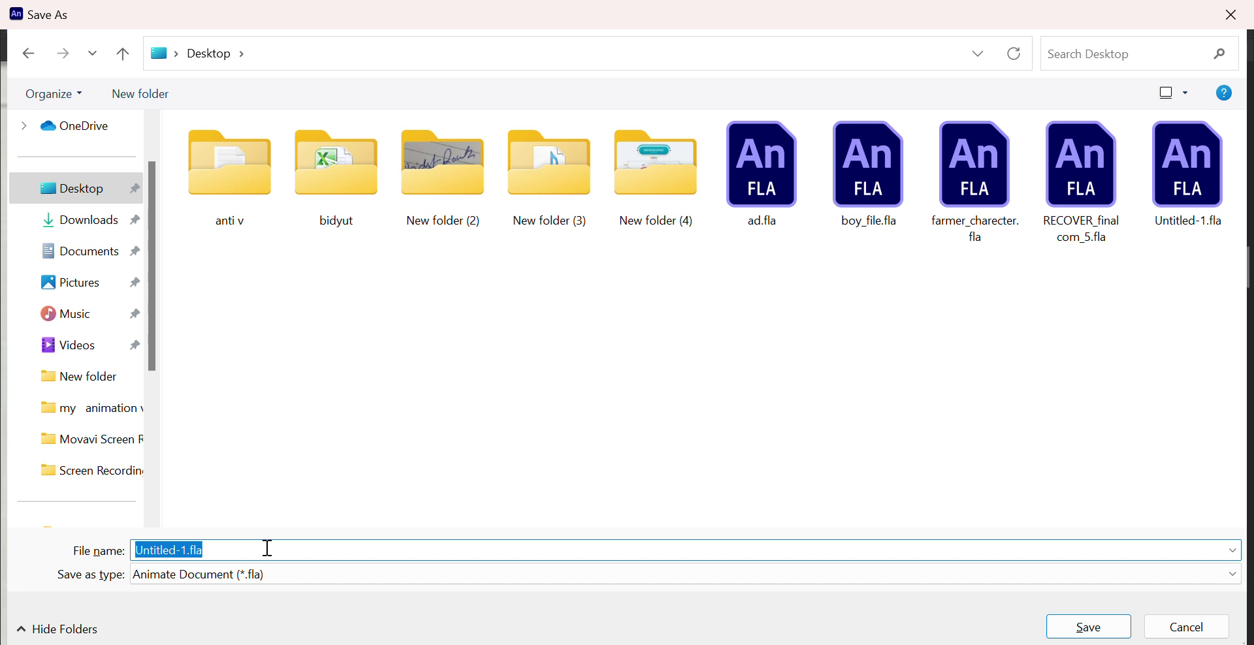
type("charecter _")
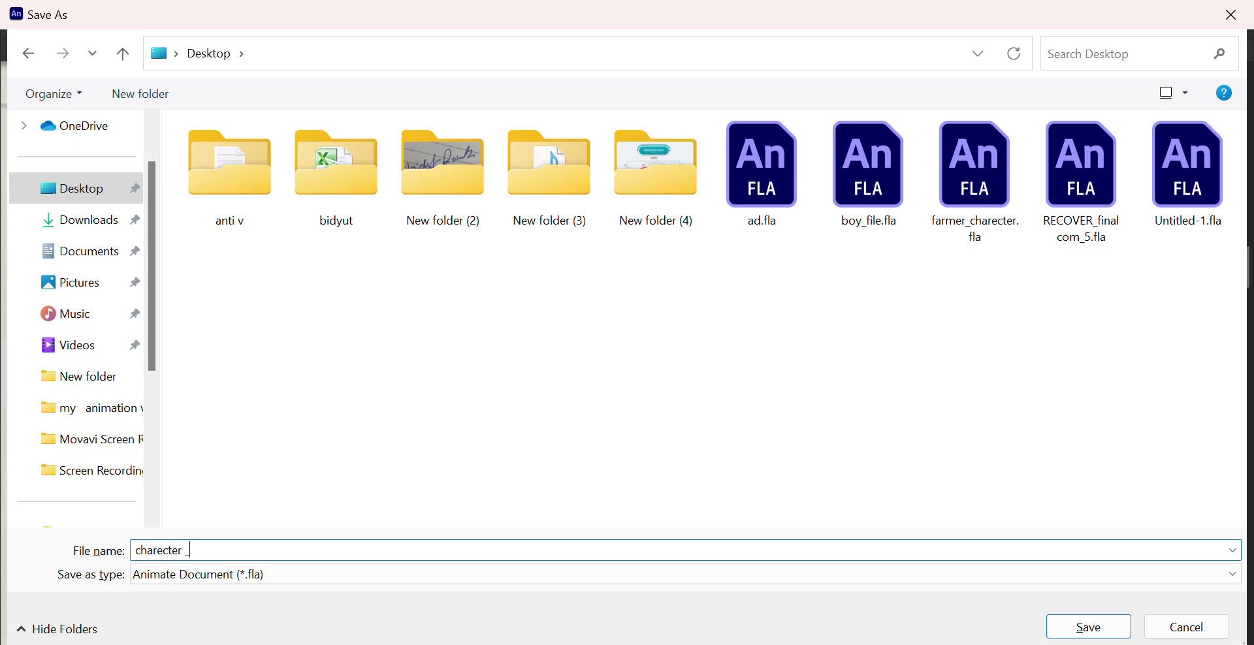
type("1")
key("Return")
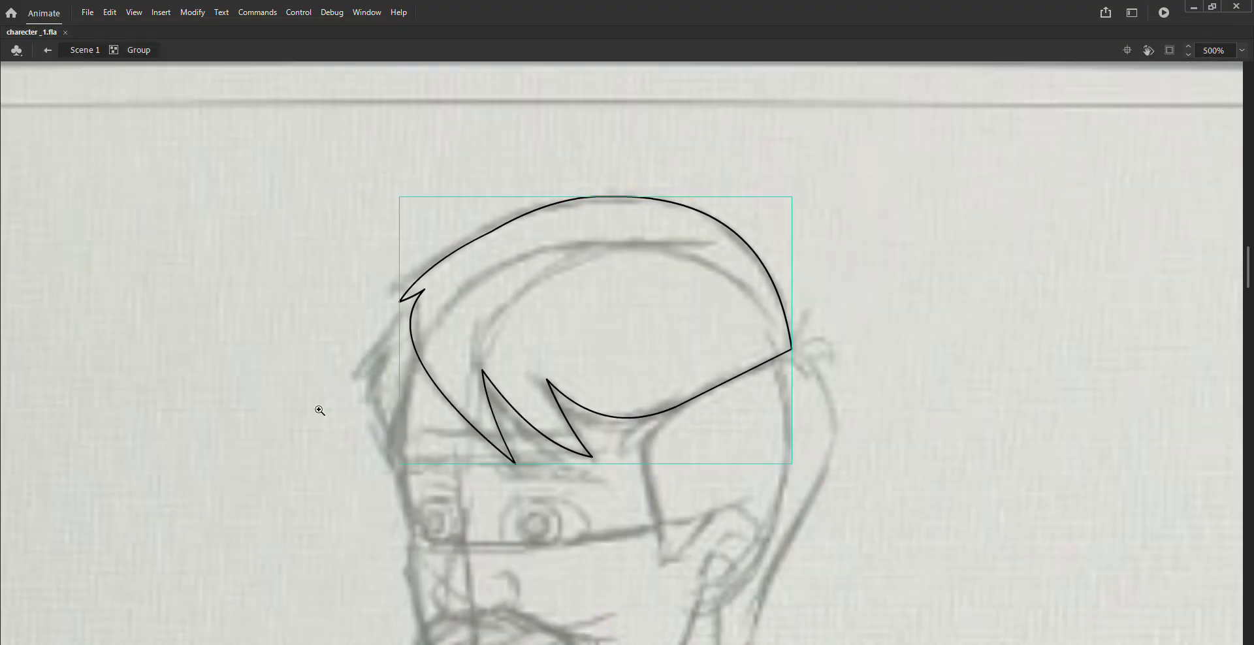
left_click(500, 412)
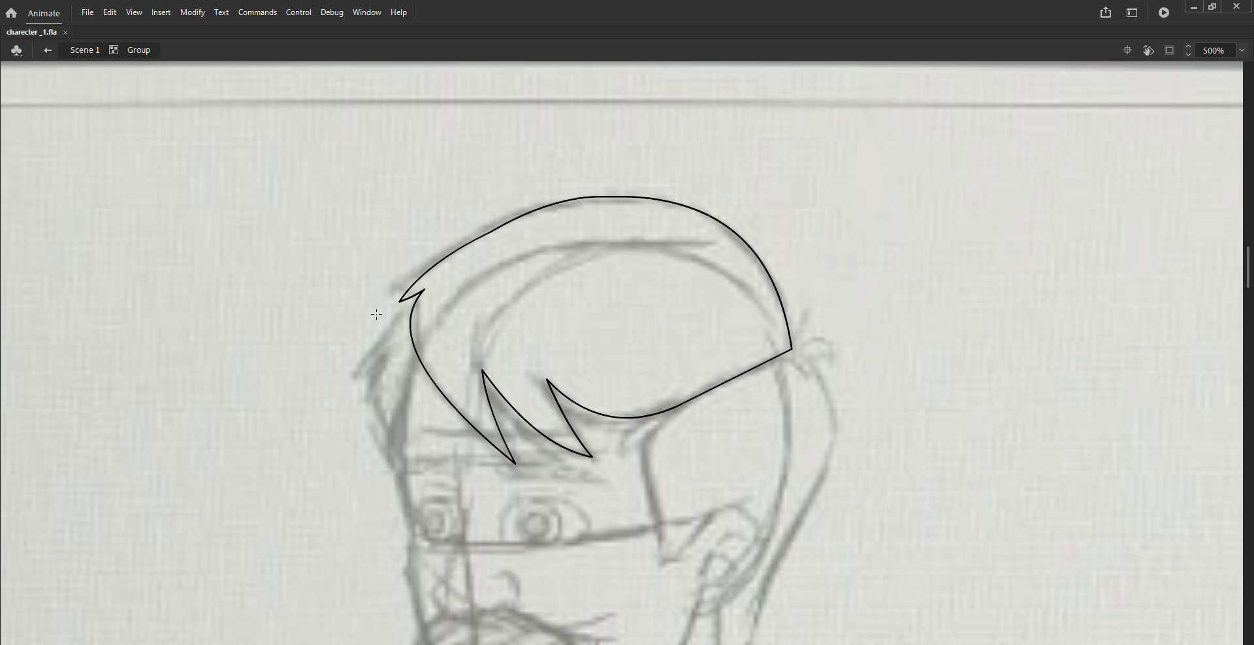
left_click_drag(377, 315, 437, 409)
Step: Remove the new rectangle's fill and slant it into a quadrilateral over the forehead
double_click(412, 365)
key("Delete")
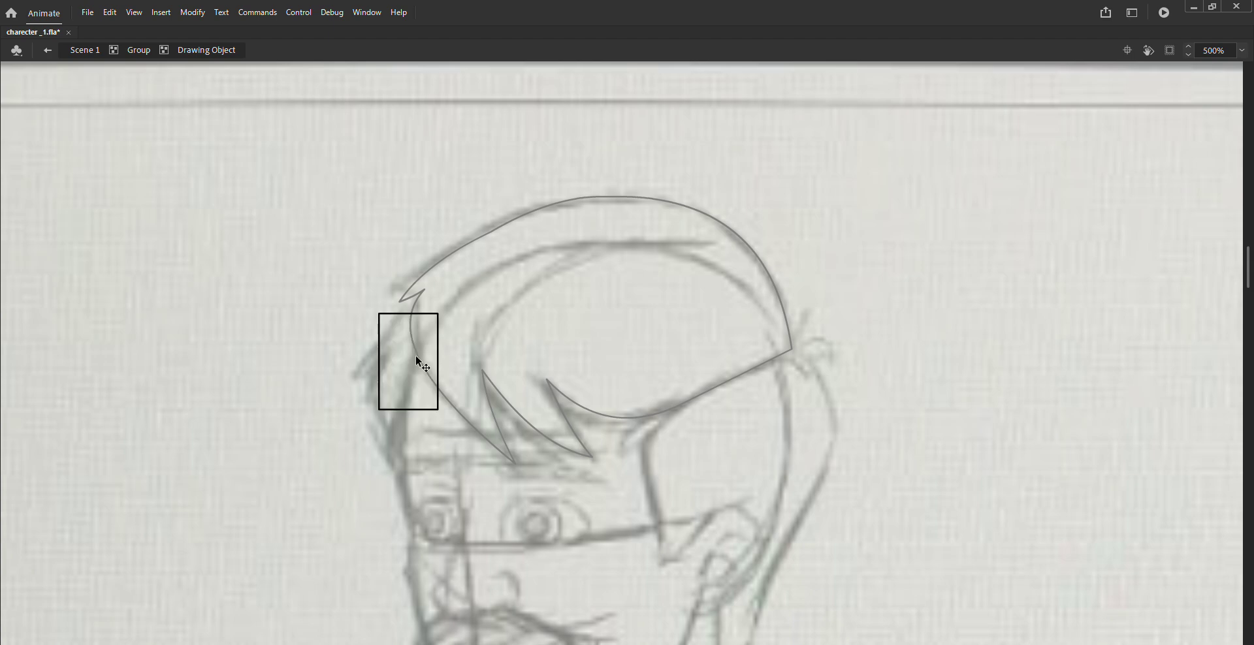
left_click_drag(437, 314, 483, 330)
double_click(442, 329)
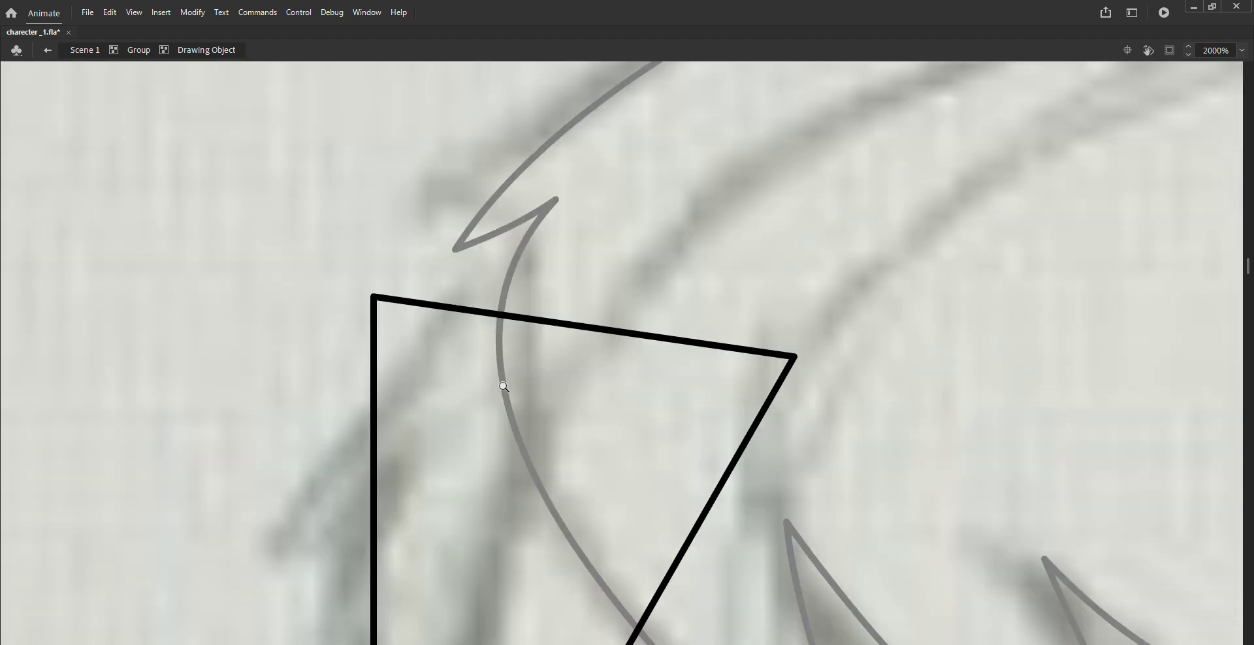
left_click_drag(376, 303, 618, 185)
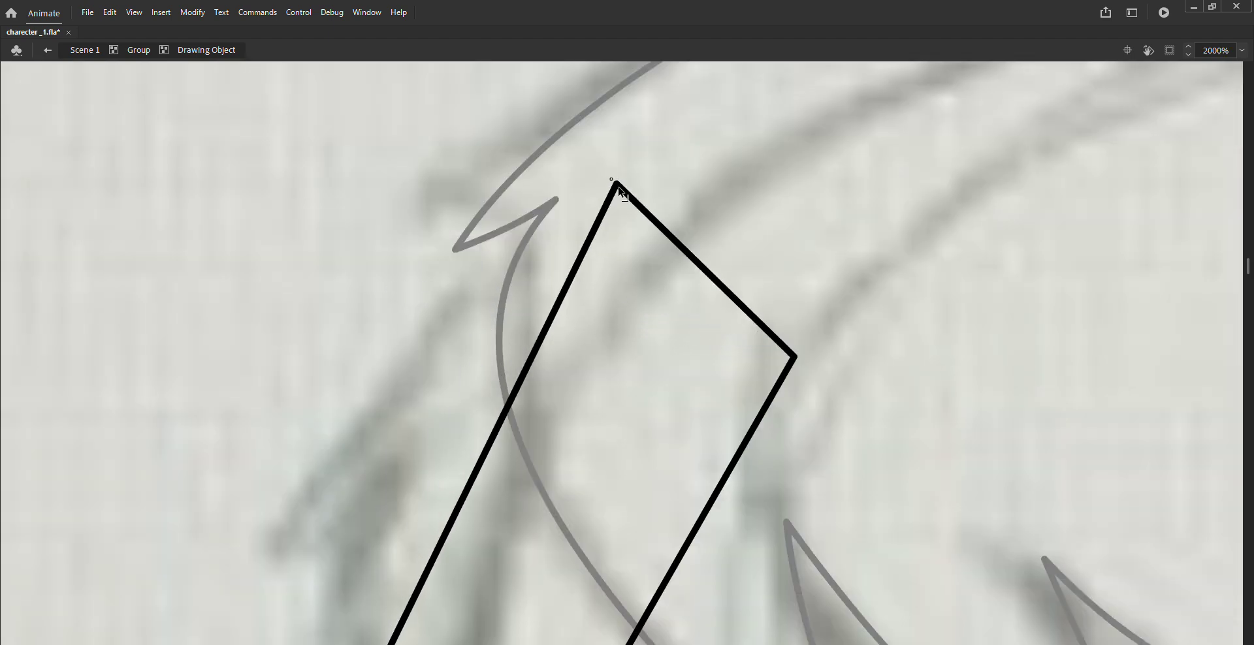
scroll(414, 461, "down", 5)
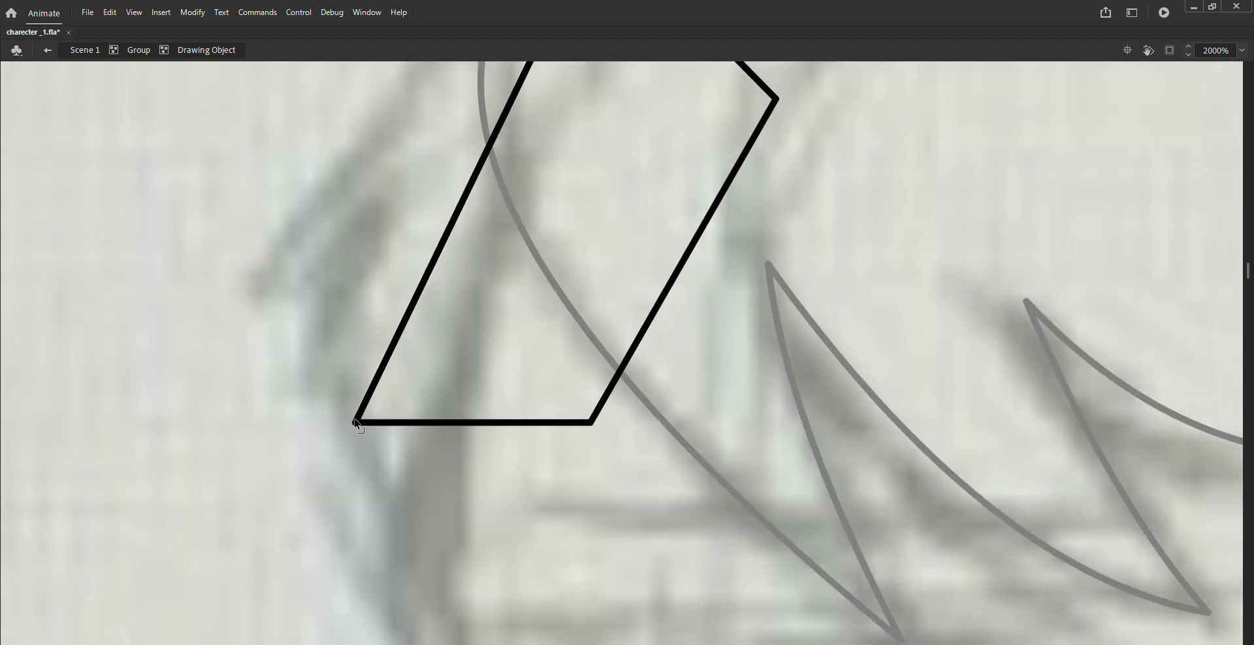
Step: Curve the lock's left edge, notch its bottom, and pull its corner into a long tip
mouse_move(353, 422)
left_mouse_down()
mouse_move(283, 277)
mouse_move(255, 280)
left_mouse_up()
scroll(389, 414, "up", 4)
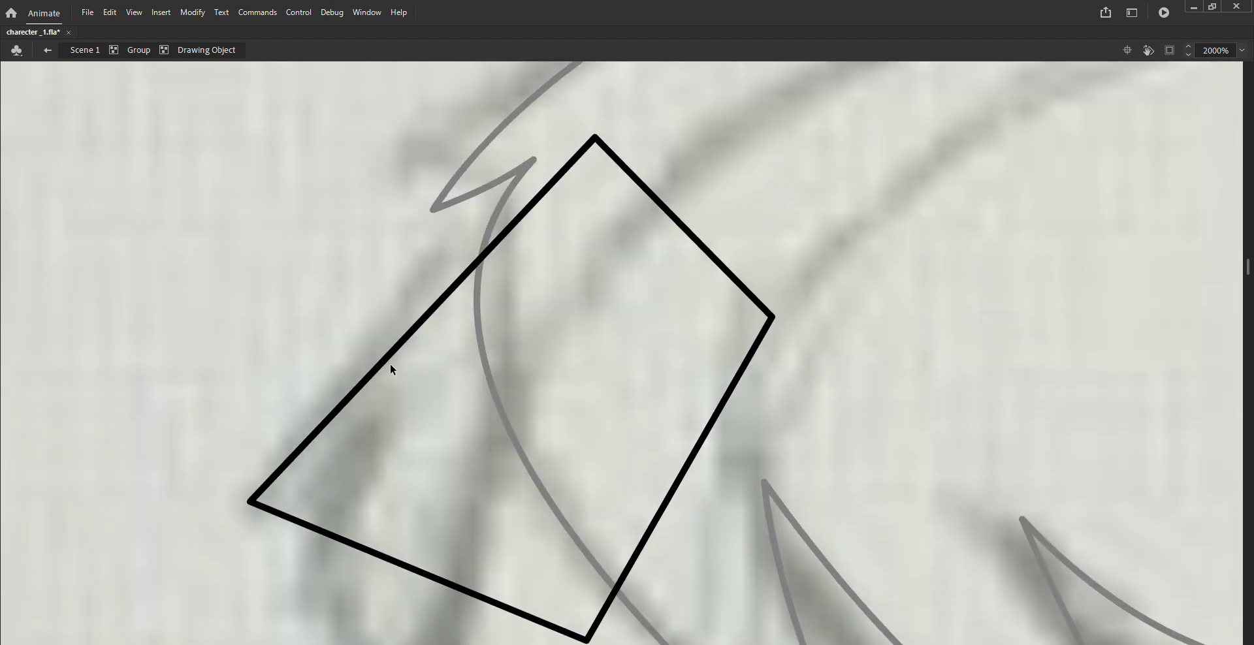
left_click_drag(390, 370, 362, 350)
scroll(361, 353, "down", 3)
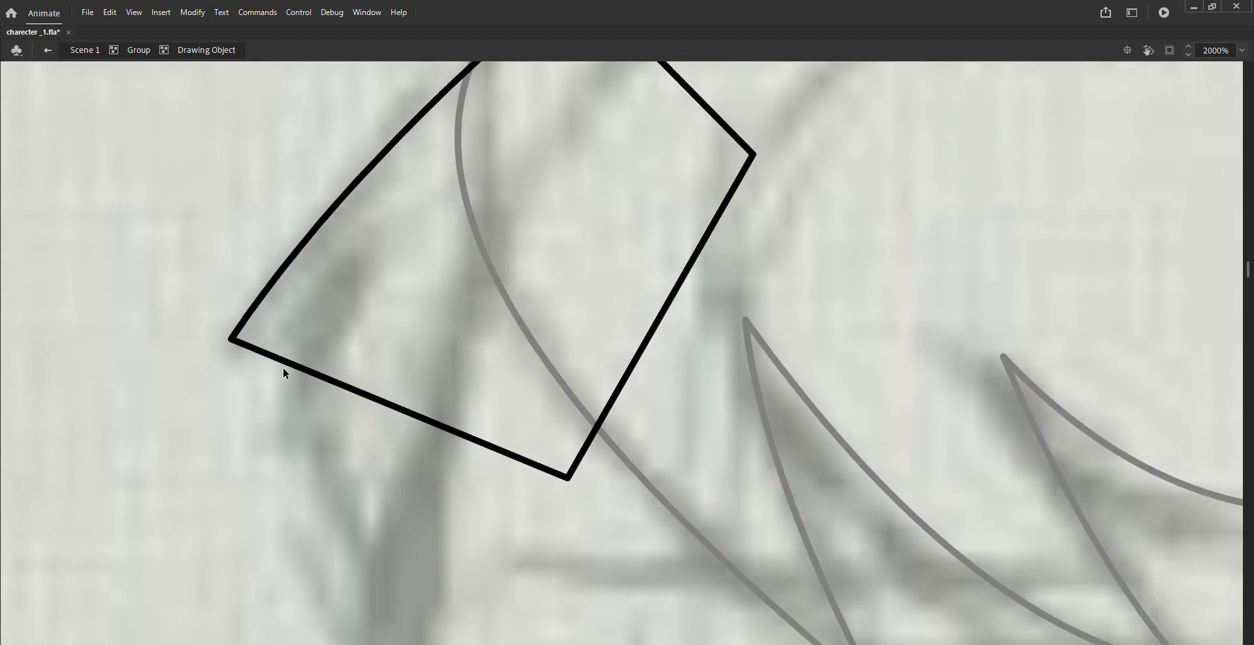
left_click_drag(302, 373, 351, 267)
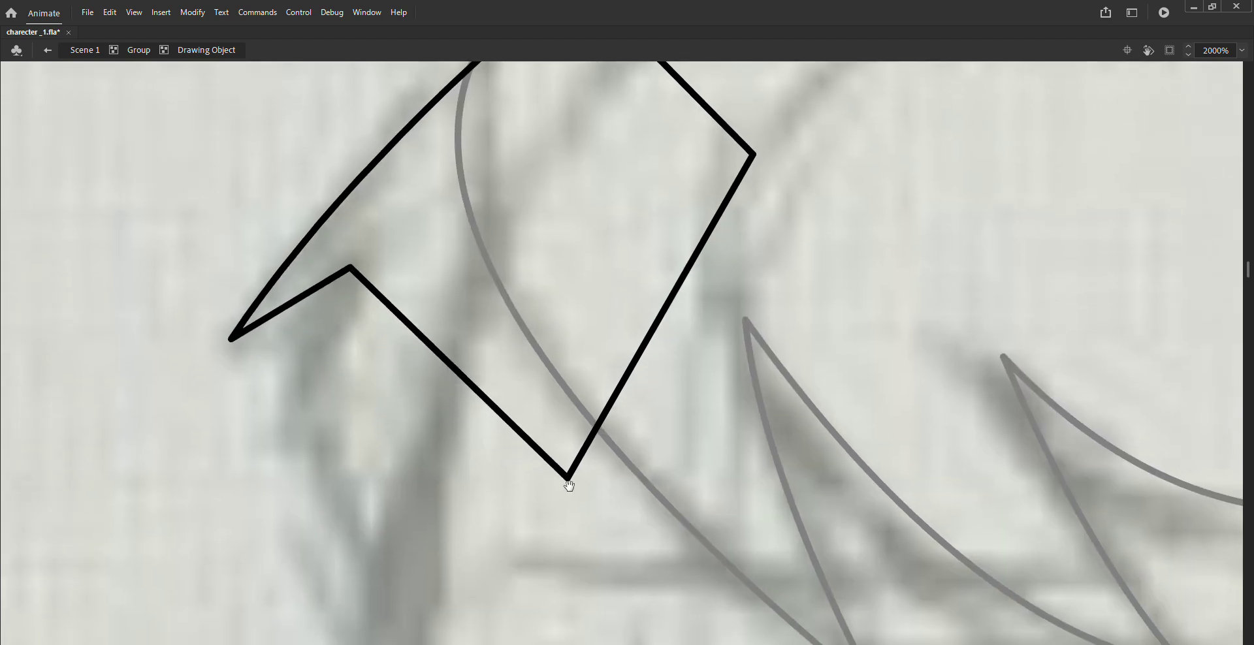
mouse_move(569, 486)
left_mouse_down()
mouse_move(521, 279)
mouse_move(458, 595)
left_mouse_up()
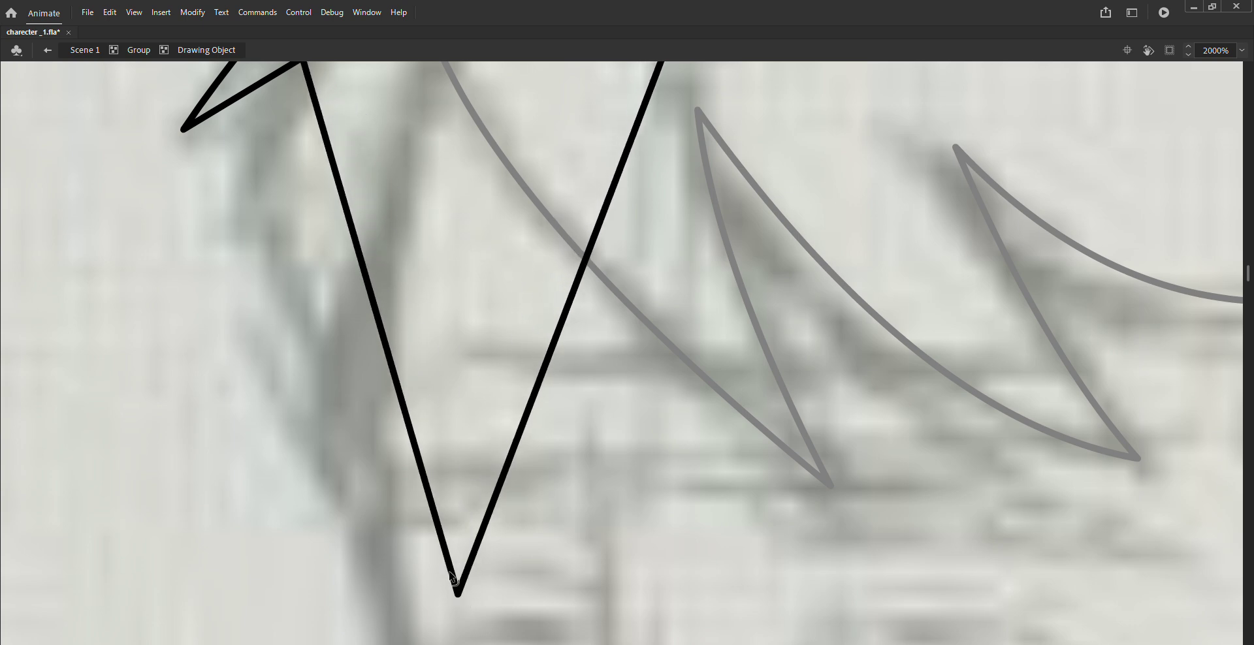
left_click_drag(425, 559, 259, 478)
scroll(534, 292, "left", 3)
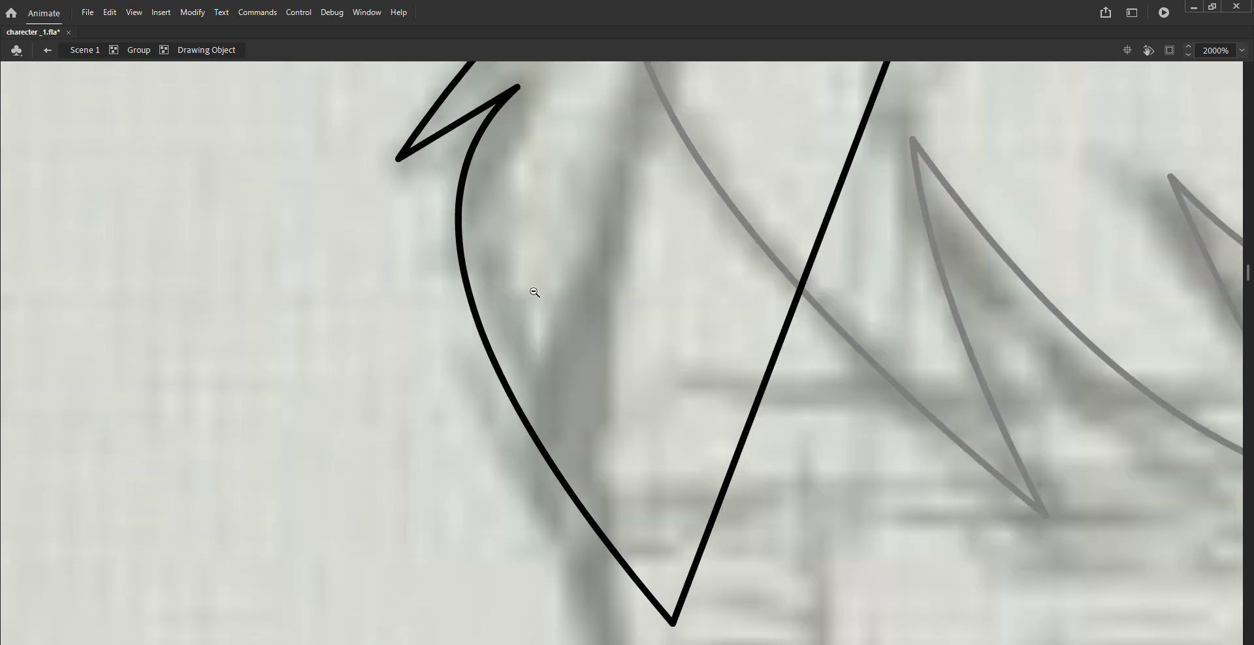
key("ctrl+minus")
key("ctrl+minus")
scroll(621, 340, "down", 2)
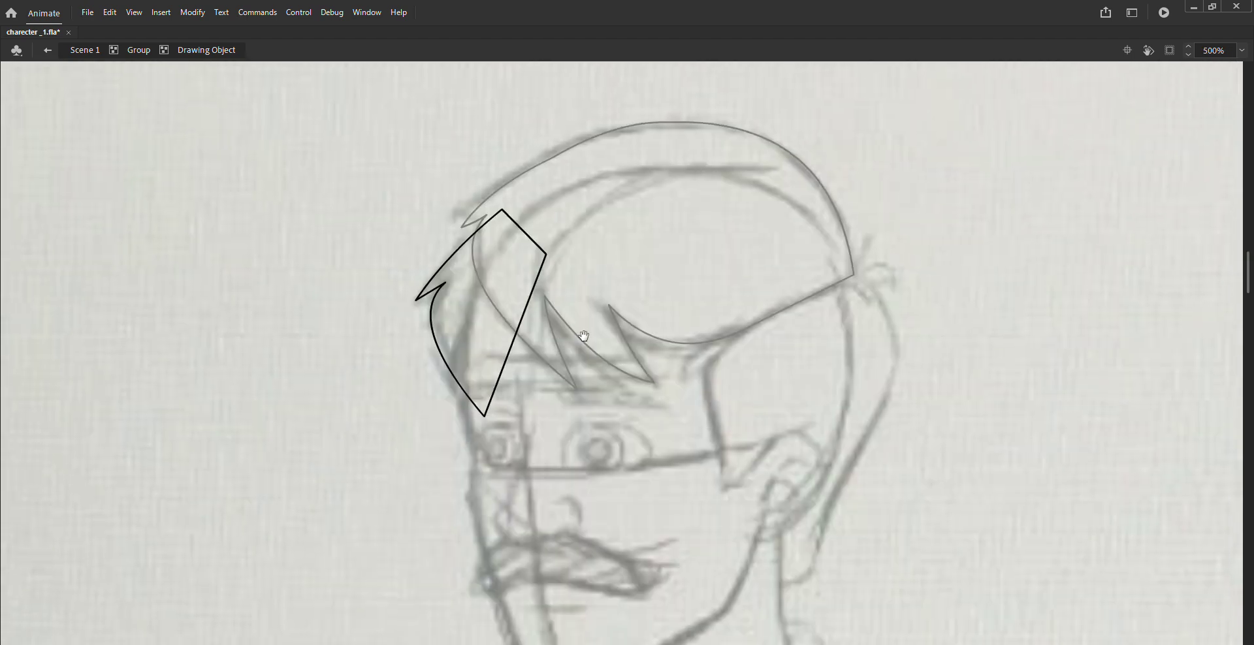
Step: Draw a fill-free rectangle at the temple below the hair
double_click(578, 354)
left_click_drag(756, 398, 621, 414)
key("r")
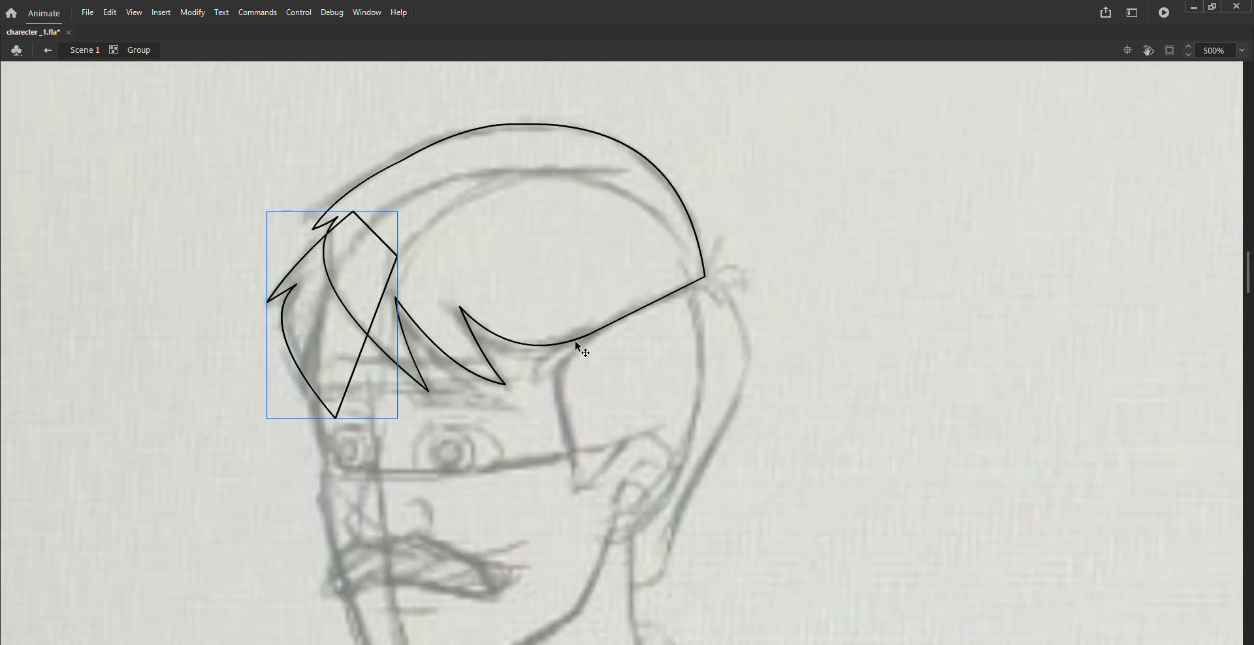
left_click_drag(599, 356, 665, 419)
key("v")
double_click(641, 392)
key("Delete")
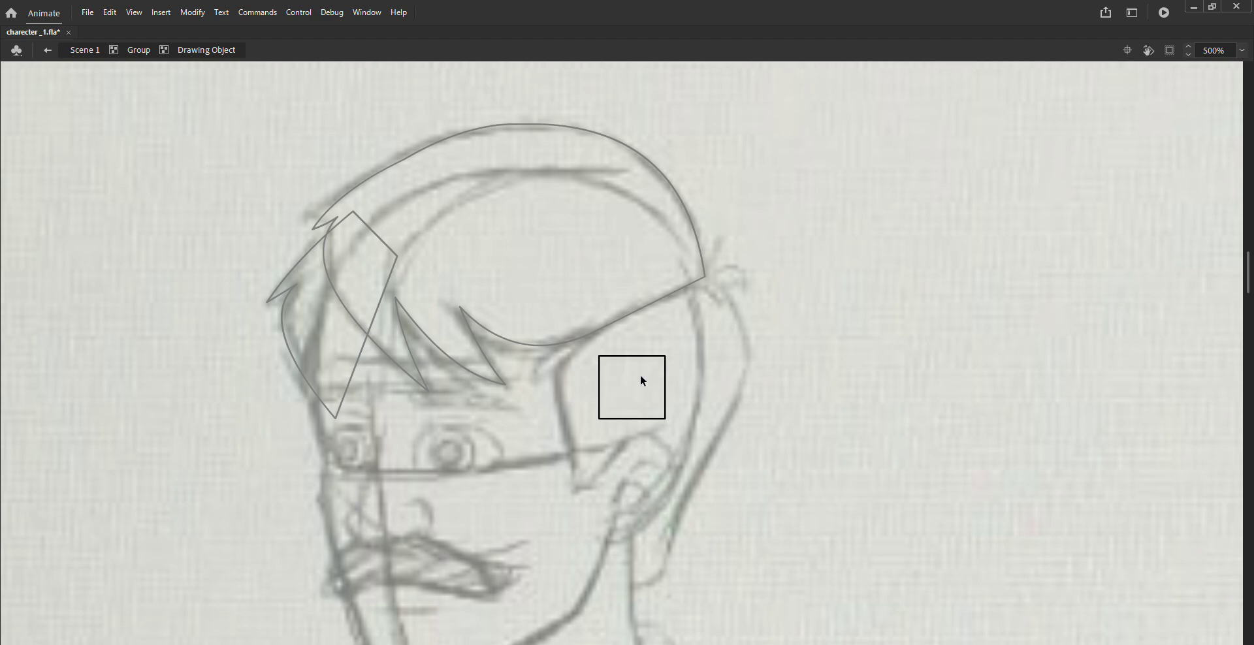
key("z")
scroll(661, 418, "up", 5)
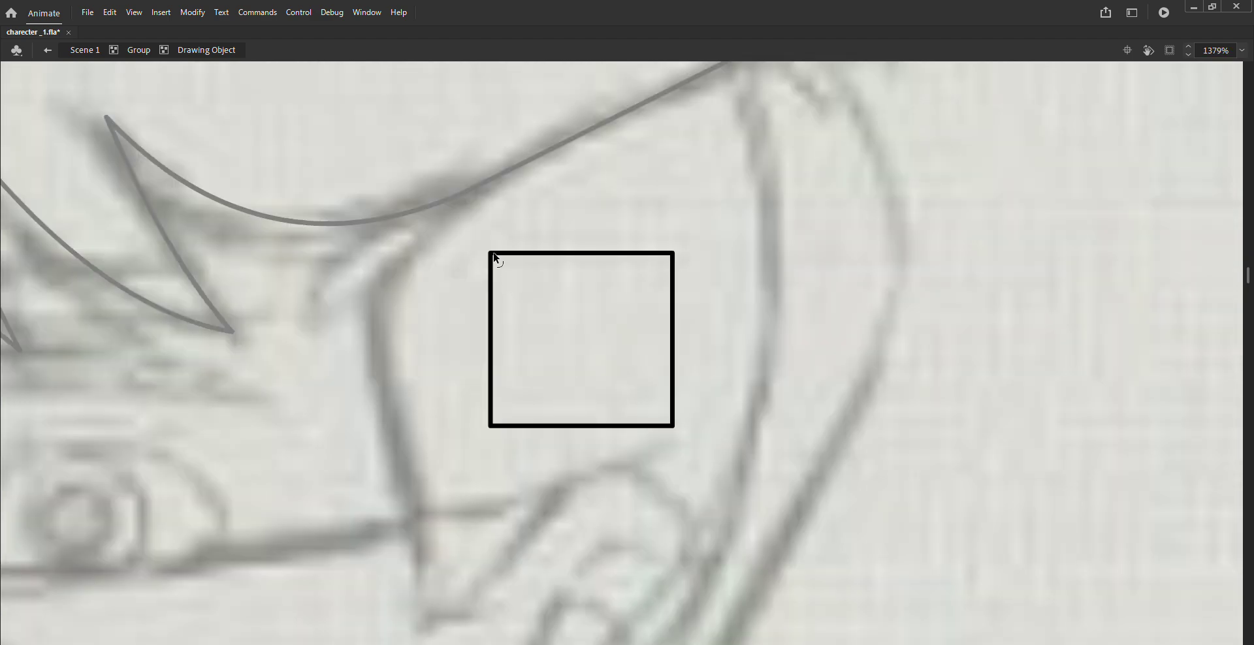
Step: Pull the left corners up and down into a curled, pointed tip along the hair
left_click_drag(494, 256, 492, 173)
scroll(535, 431, "down", 3)
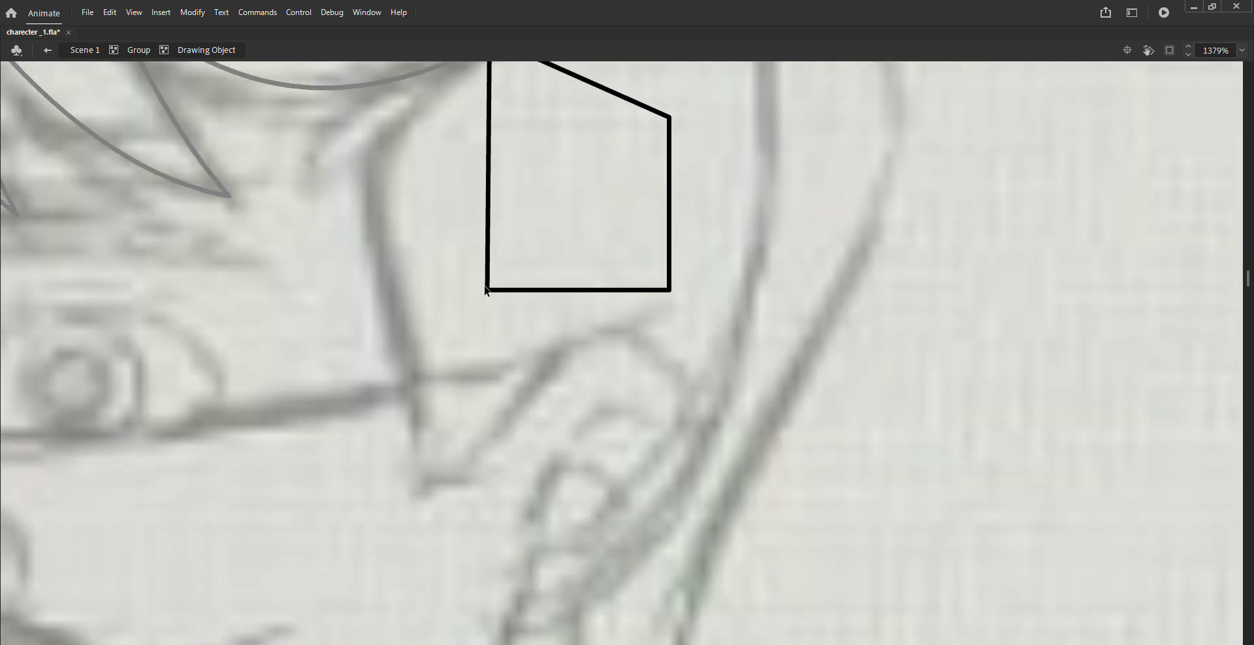
mouse_move(490, 296)
left_mouse_down()
mouse_move(453, 508)
mouse_move(420, 512)
left_mouse_up()
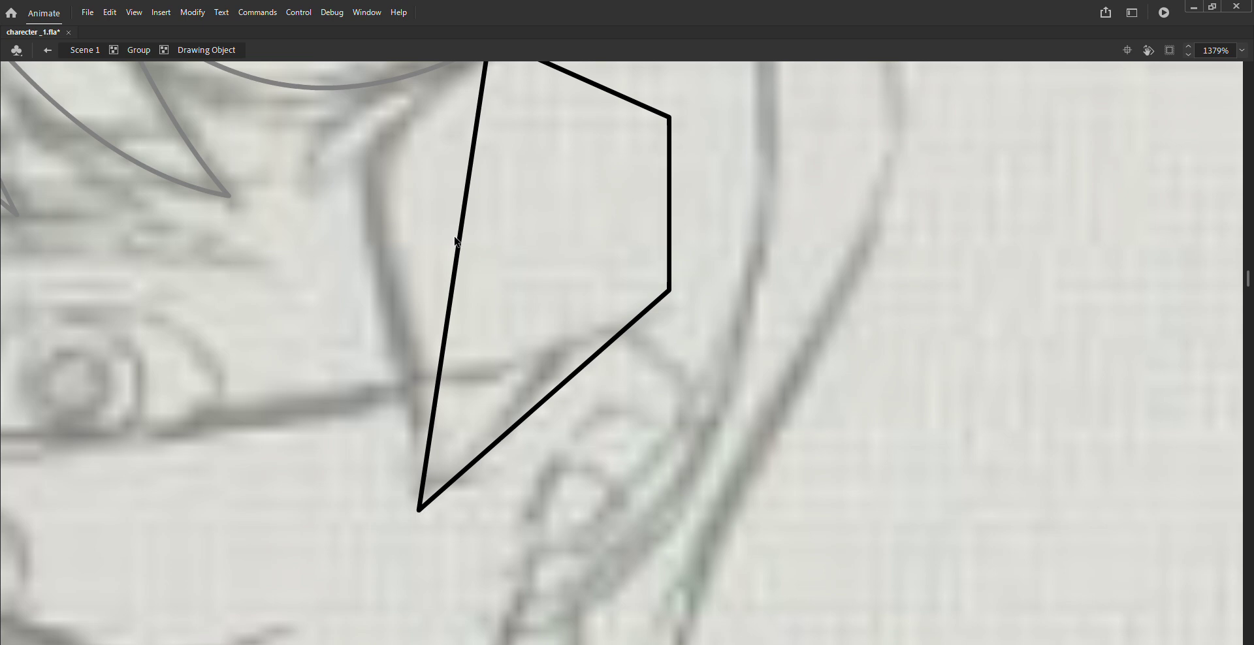
mouse_move(462, 242)
left_mouse_down()
mouse_move(392, 280)
mouse_move(419, 309)
mouse_move(420, 257)
mouse_move(383, 286)
mouse_move(392, 270)
left_mouse_up()
scroll(431, 300, "up", 3)
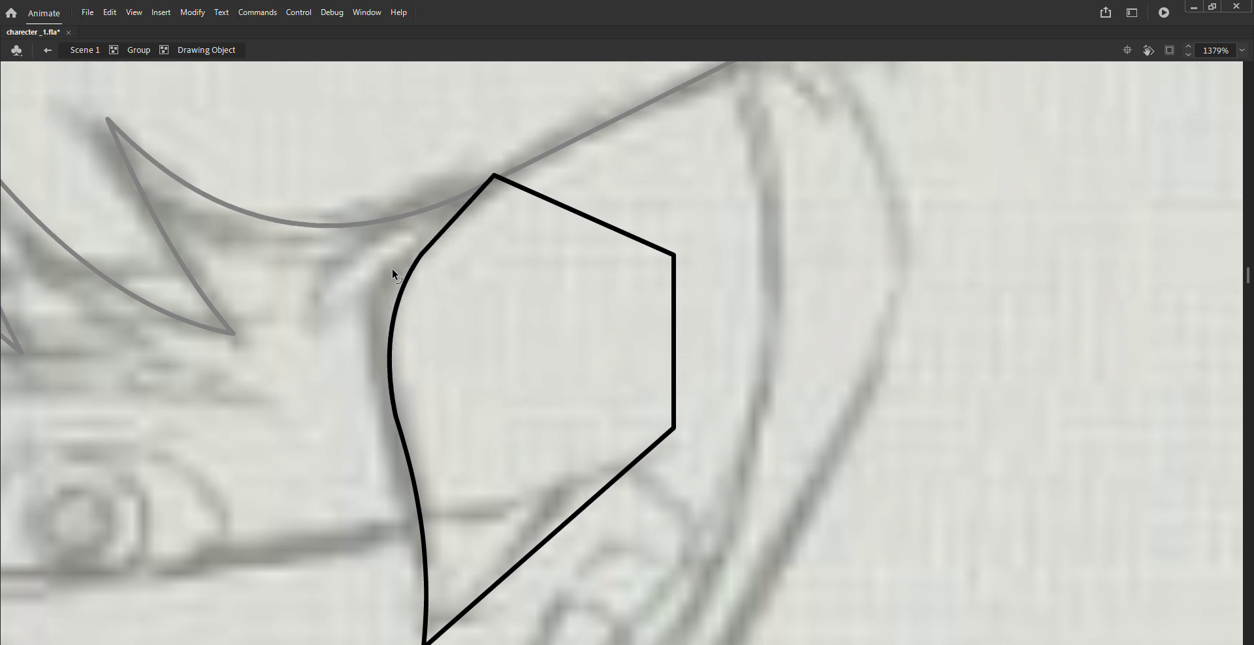
mouse_move(446, 237)
left_mouse_down()
mouse_move(372, 265)
mouse_move(330, 323)
left_mouse_up()
left_click_drag(400, 268, 357, 260)
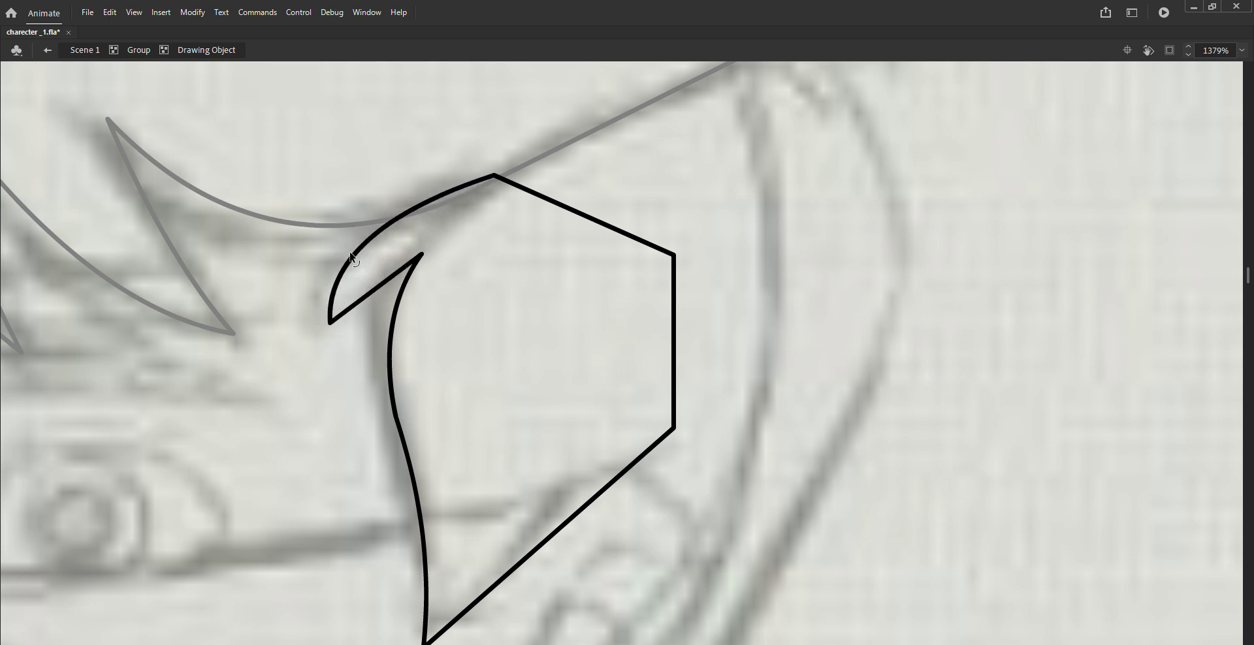
Step: Move the right corners to the head's back edge and toward the ear
left_click_drag(490, 276, 338, 410)
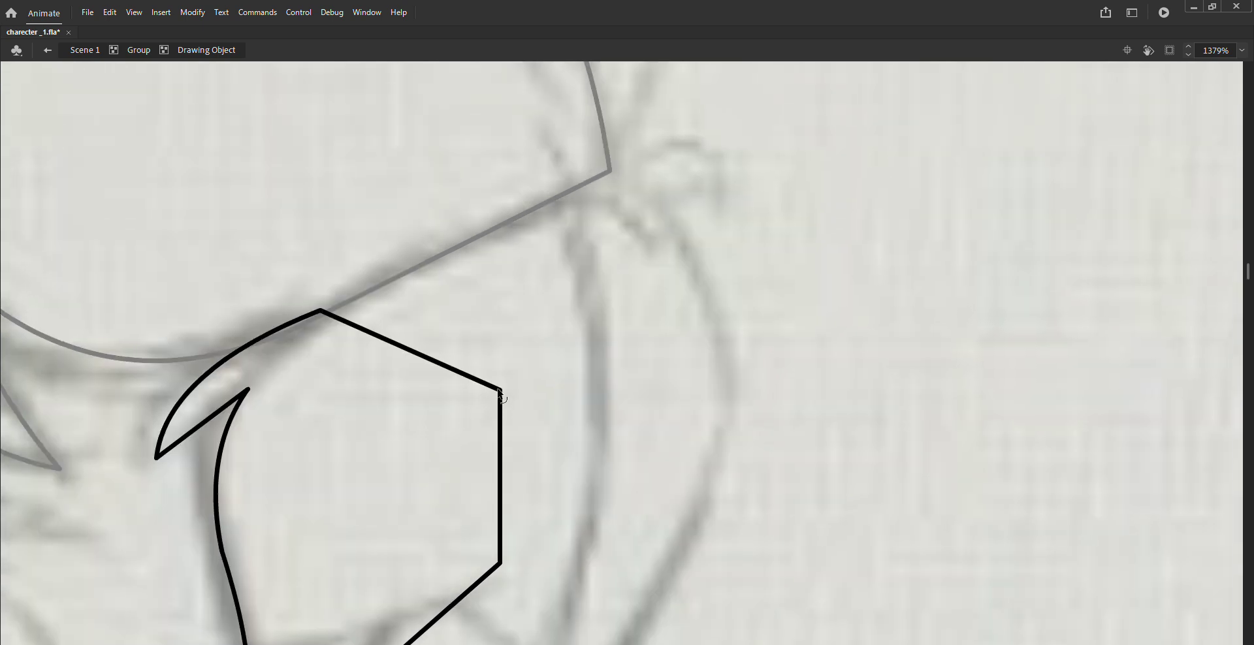
mouse_move(501, 396)
left_mouse_down()
mouse_move(495, 404)
mouse_move(609, 172)
left_mouse_up()
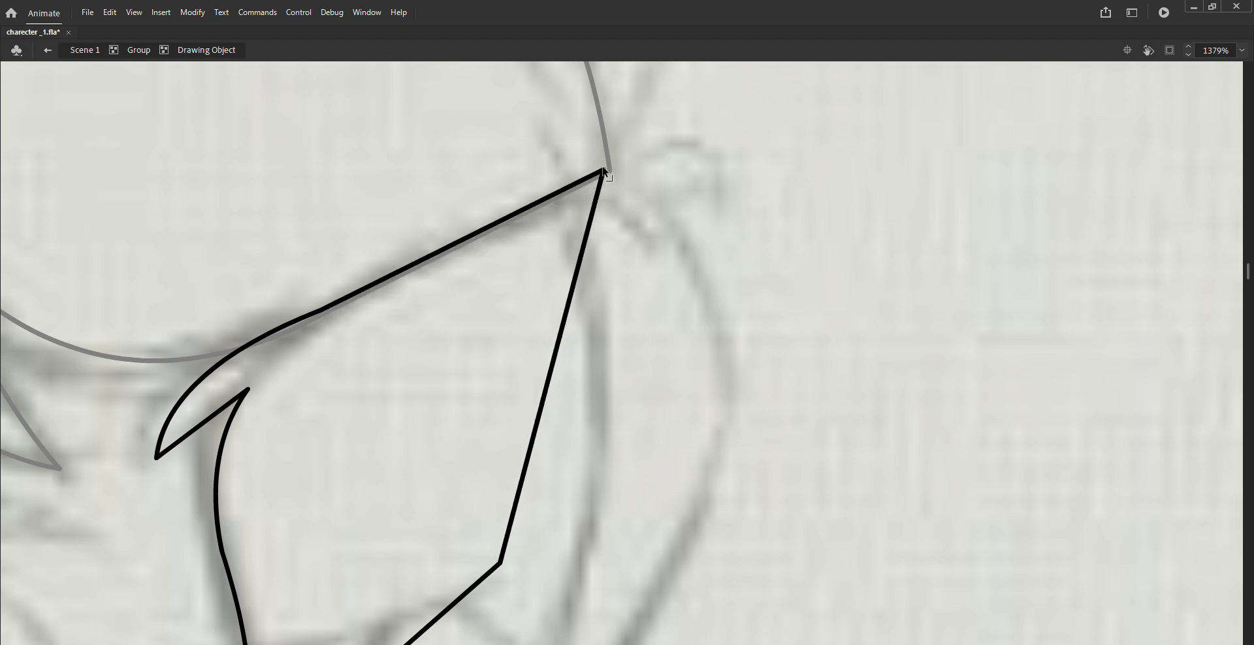
scroll(604, 460, "down", 5)
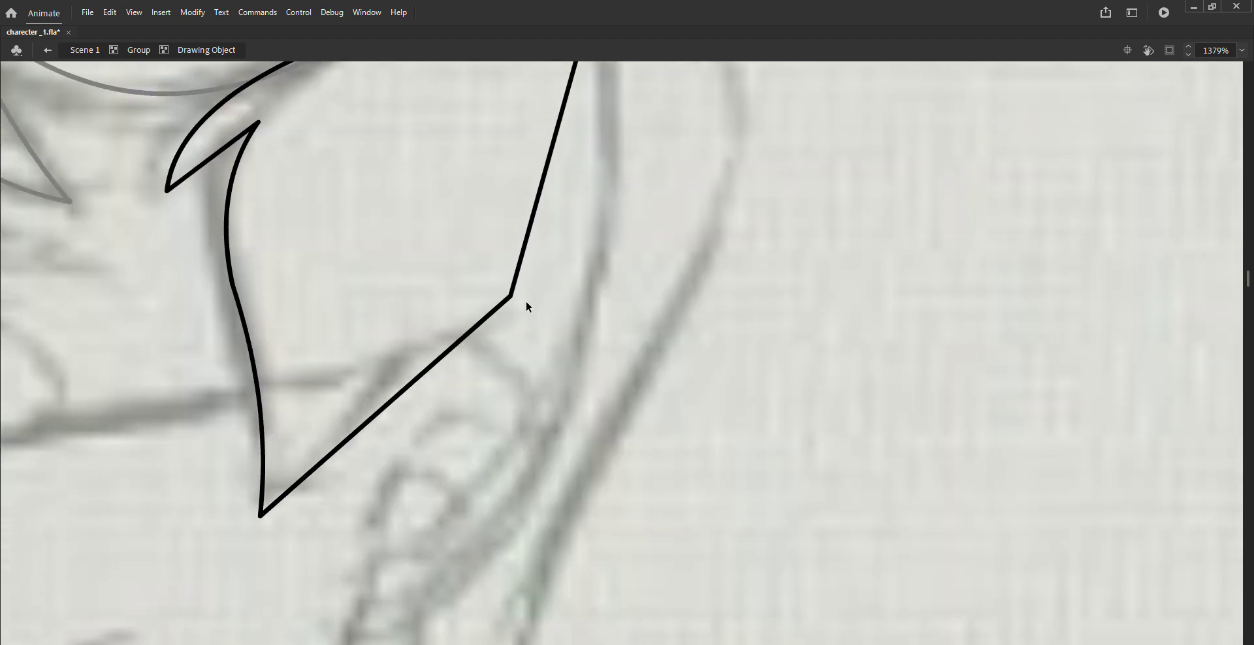
mouse_move(509, 299)
left_mouse_down()
mouse_move(438, 356)
mouse_move(395, 363)
left_mouse_up()
Step: Extend the side lock's right edge to the head outline and curve its back edge
key("ctrl+minus")
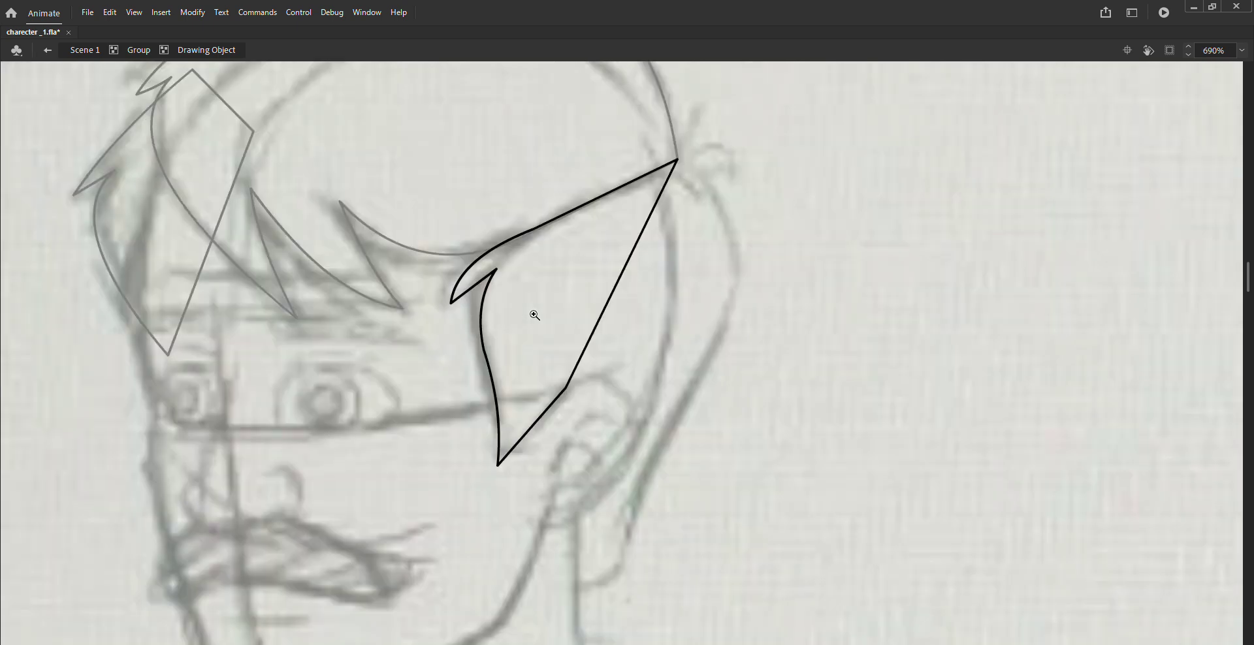
left_click_drag(588, 323, 554, 333)
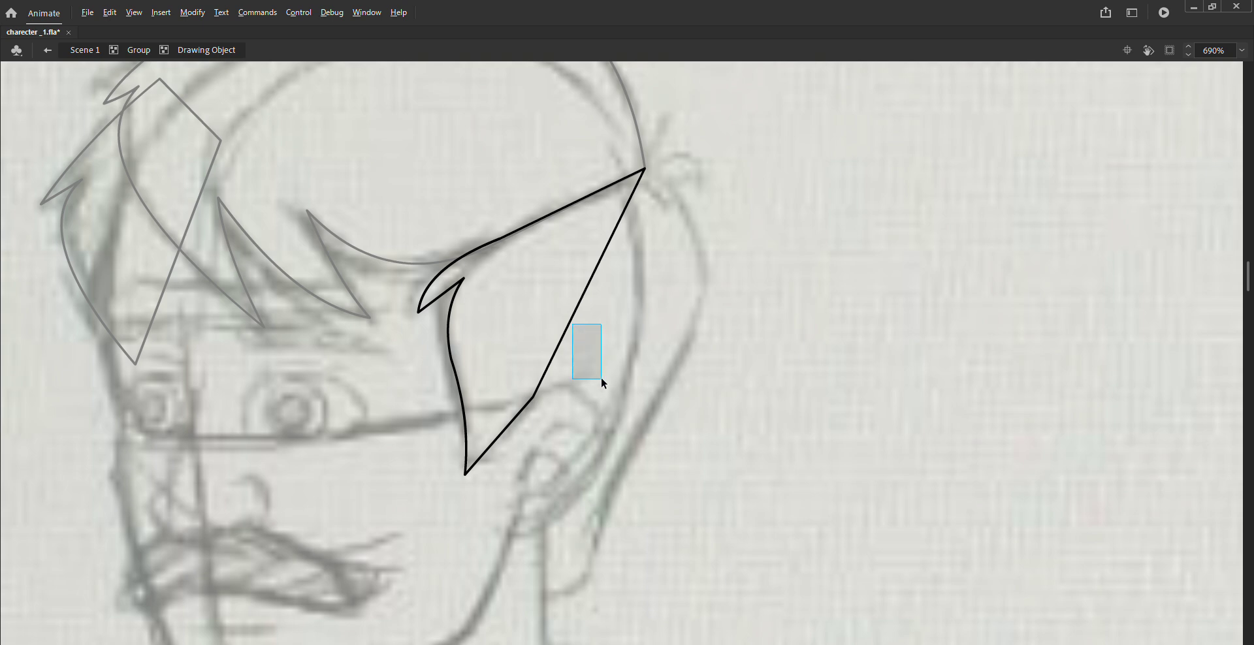
mouse_move(601, 378)
left_mouse_down()
mouse_move(560, 319)
mouse_move(701, 312)
left_mouse_up()
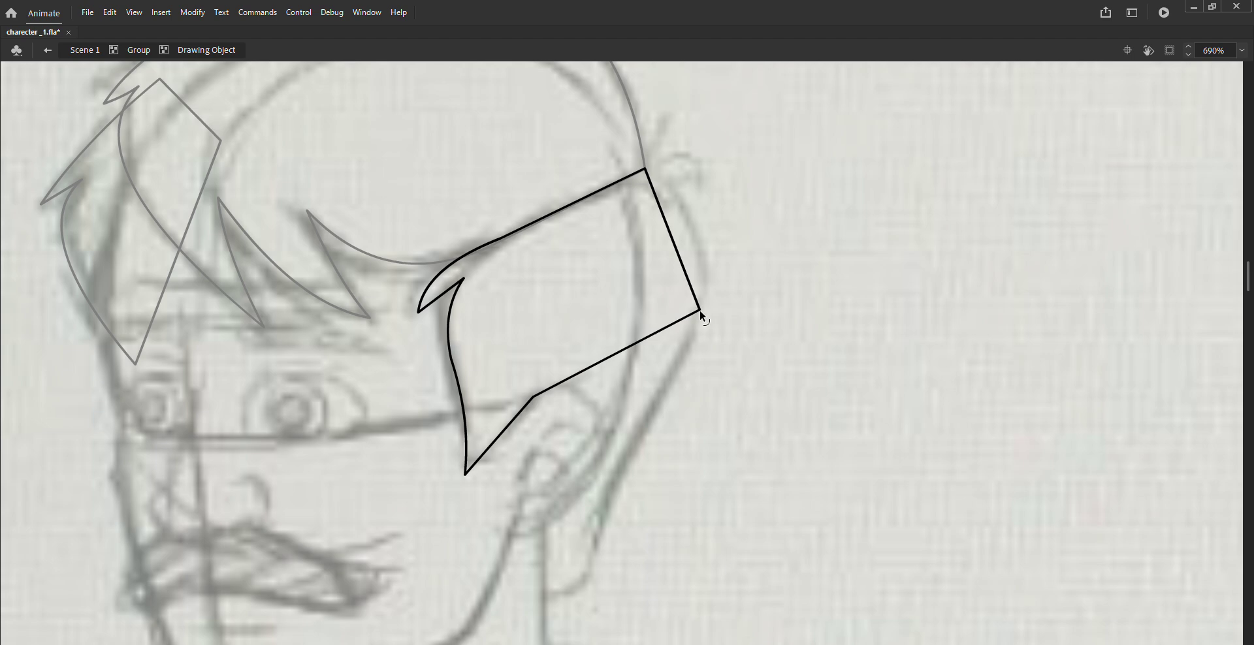
left_click(714, 197)
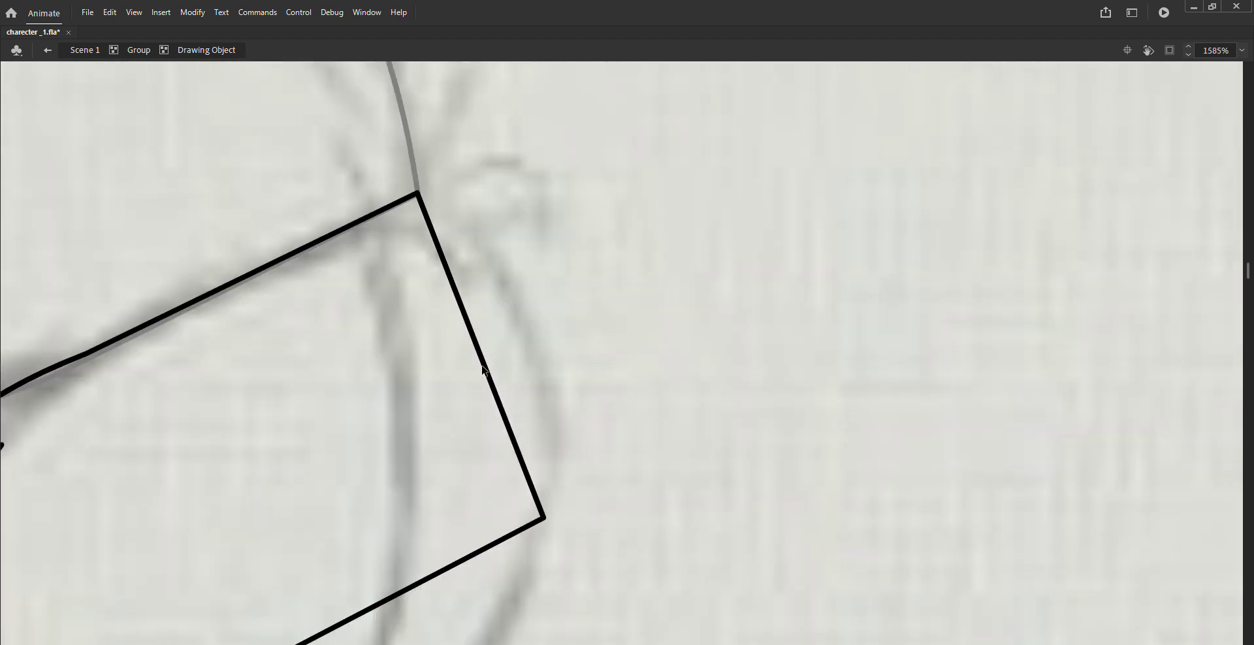
mouse_move(485, 364)
left_mouse_down()
mouse_move(541, 442)
mouse_move(635, 208)
left_mouse_up()
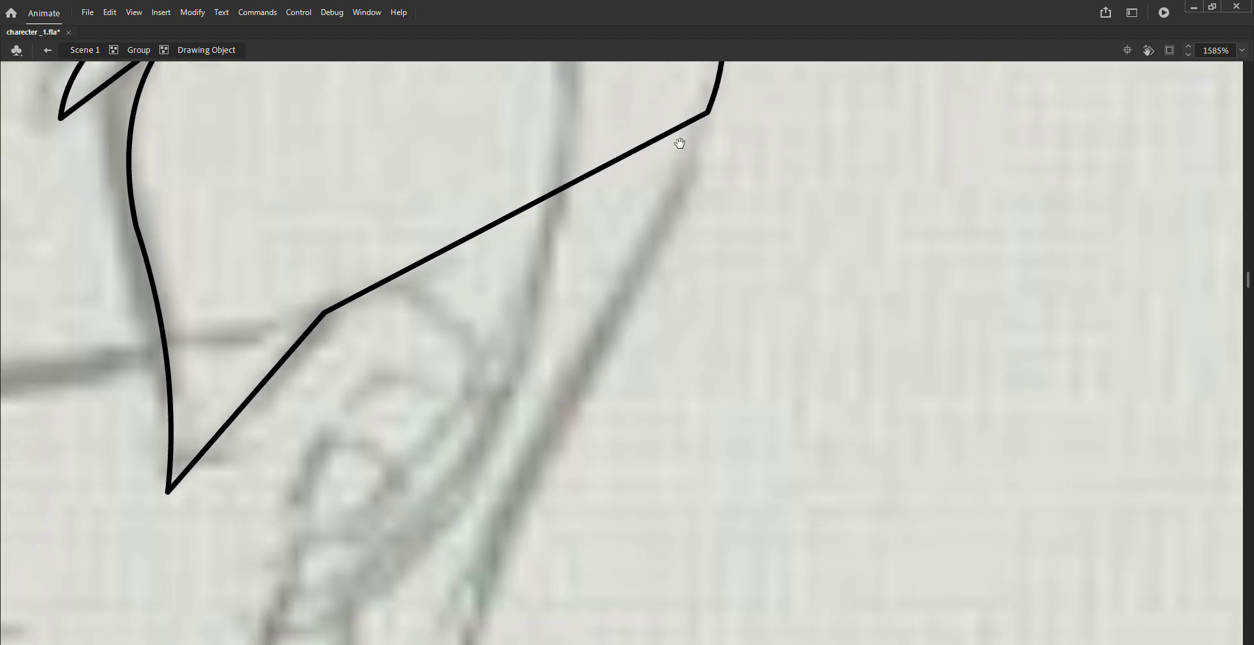
Step: Pull the lower edge into a zigzag V with a rounded bottom by the ear
mouse_move(611, 168)
left_mouse_down()
mouse_move(611, 456)
mouse_move(580, 562)
mouse_move(537, 556)
left_mouse_up()
left_click_drag(541, 600, 541, 604)
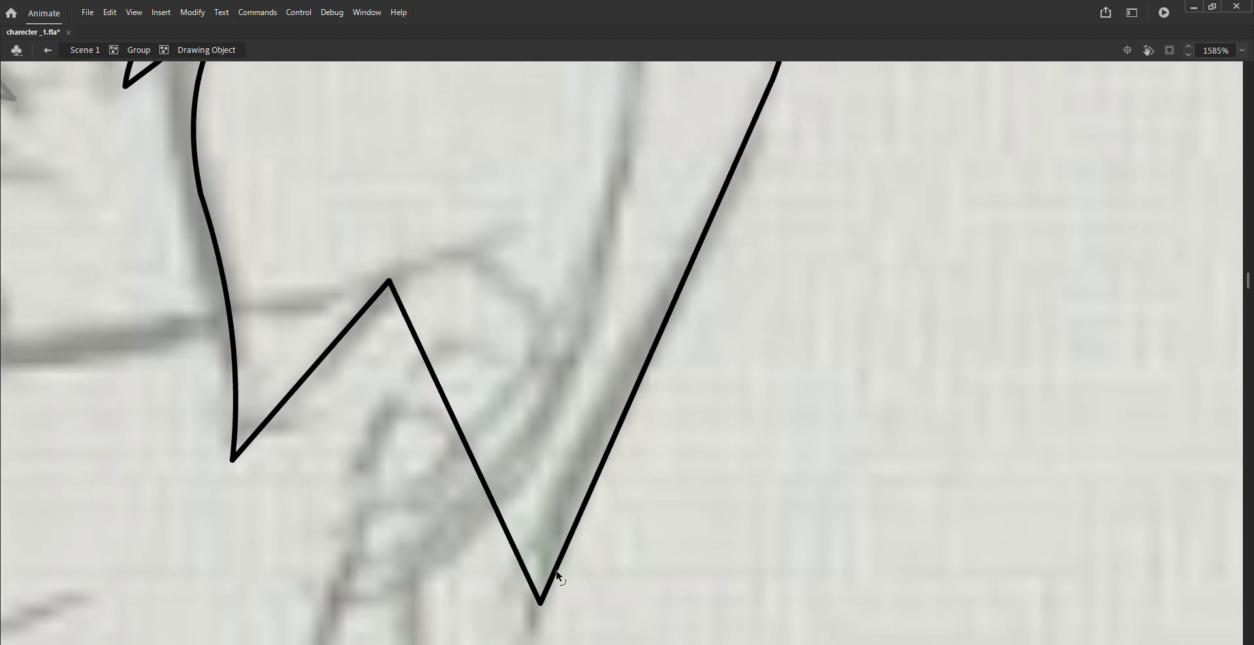
scroll(597, 340, "down", 5)
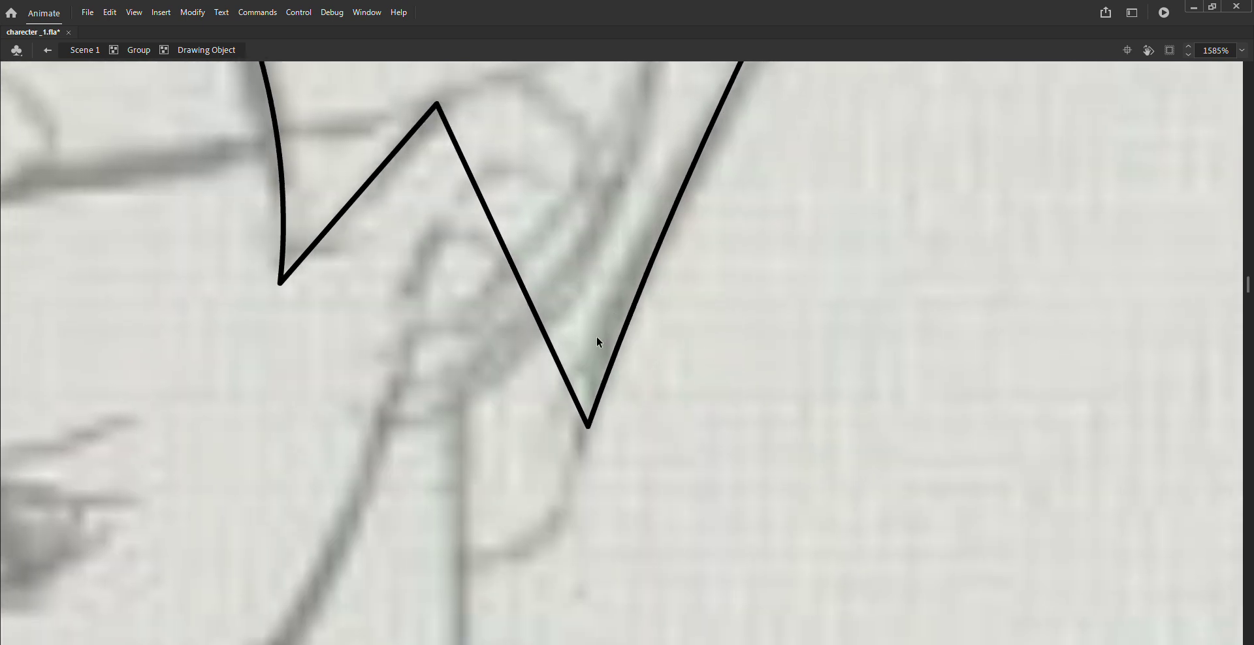
mouse_move(559, 364)
left_mouse_down()
mouse_move(515, 574)
mouse_move(464, 550)
left_mouse_up()
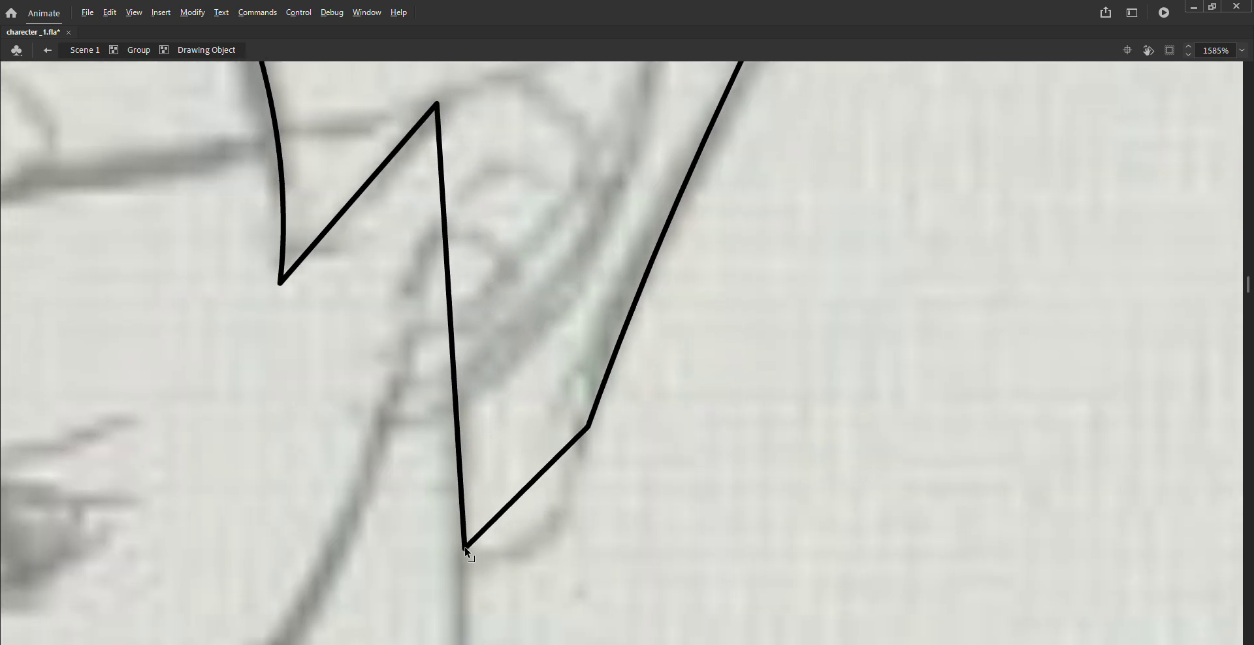
left_click_drag(515, 506, 534, 532)
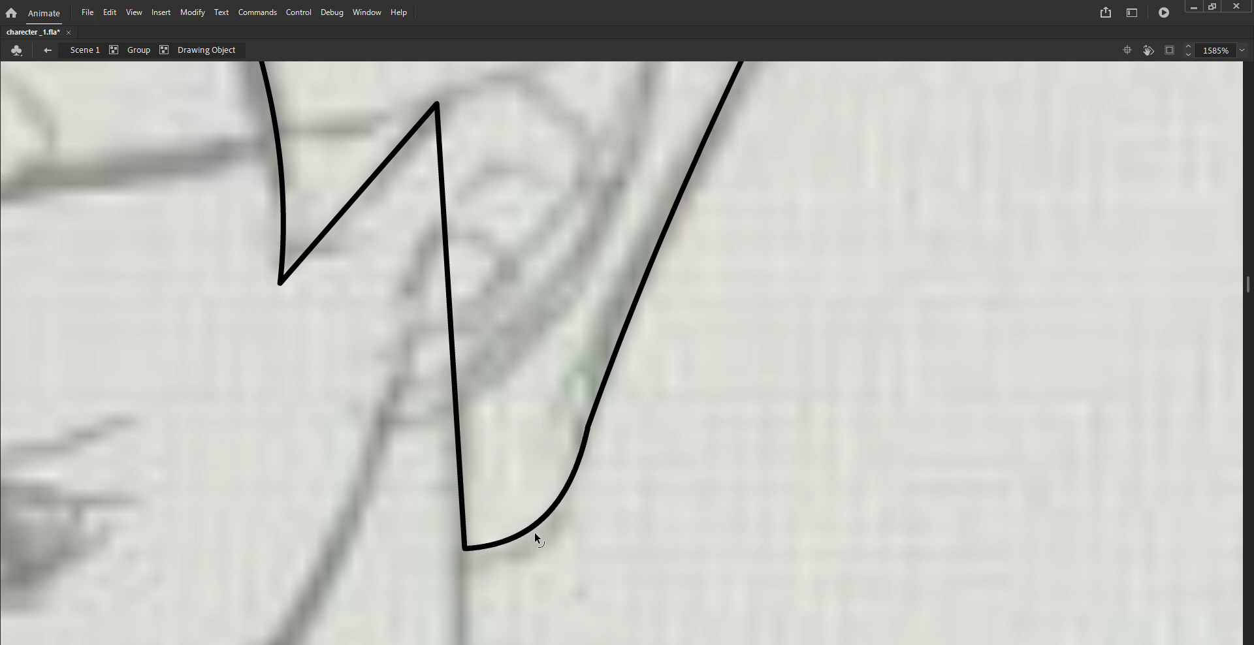
scroll(527, 372, "up", 4)
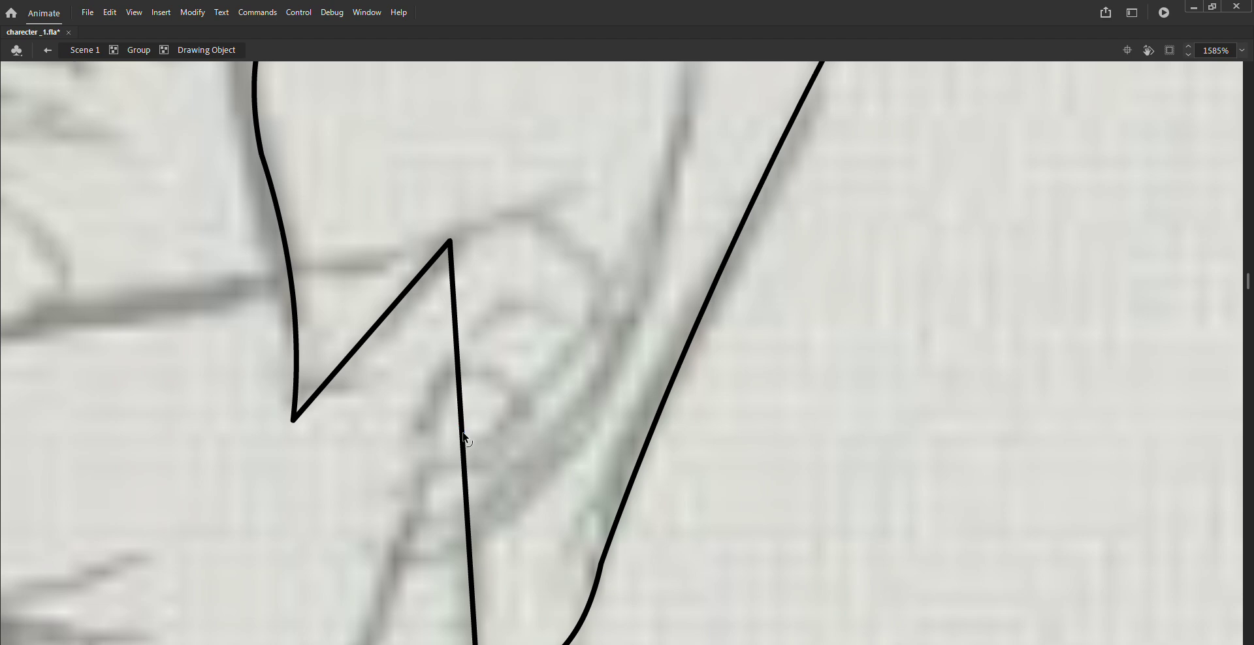
left_click_drag(460, 432, 453, 441)
Step: Sharpen the corner below the ear and draw a curved earlobe line reaching it
left_click(526, 356, "alt")
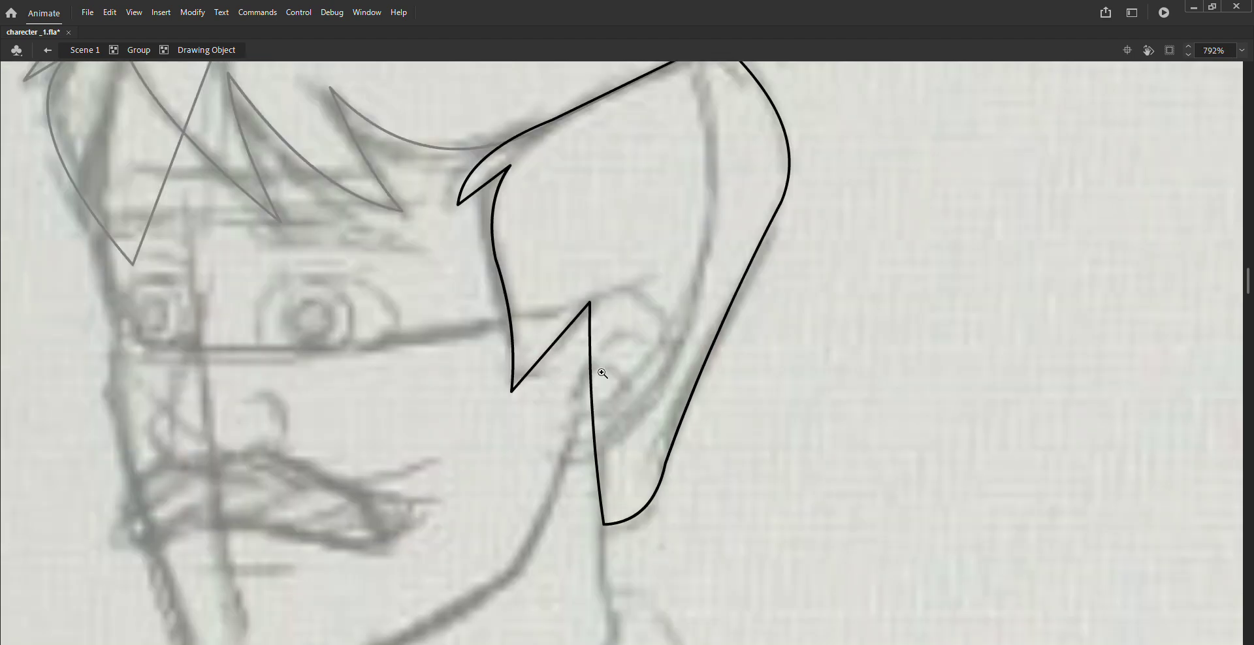
left_click(617, 357)
mouse_move(563, 400)
left_mouse_down()
mouse_move(705, 297)
mouse_move(704, 202)
left_mouse_up()
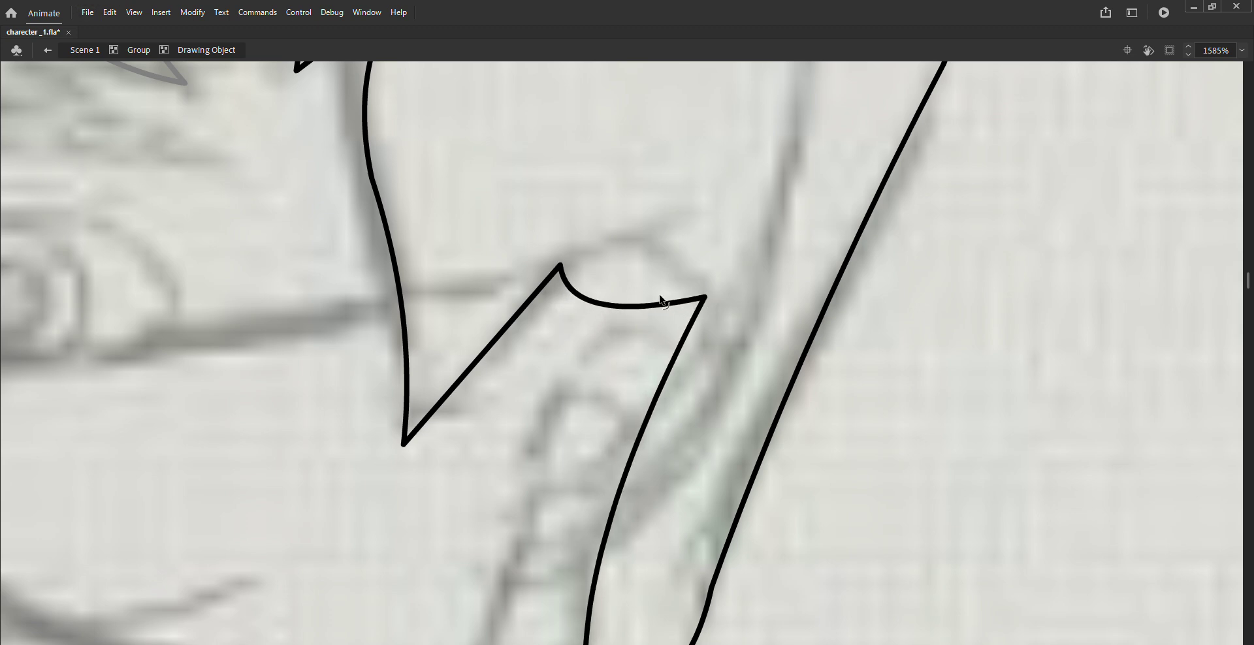
scroll(662, 384, "down", 3)
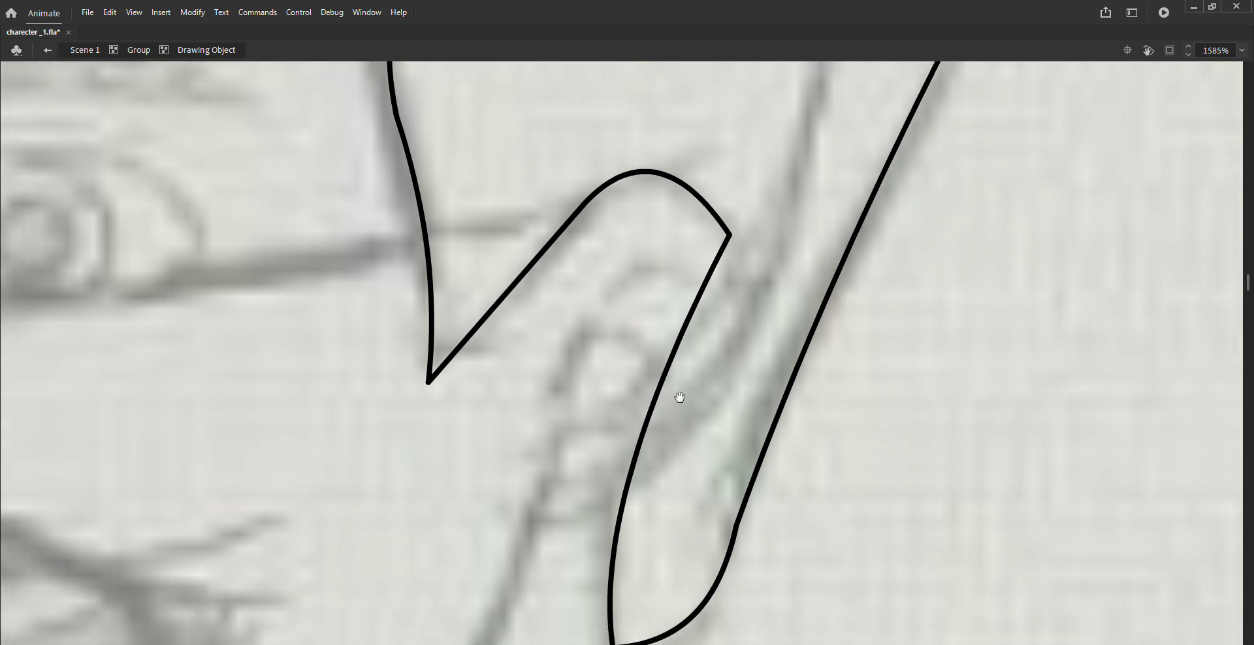
left_click_drag(639, 448, 637, 443)
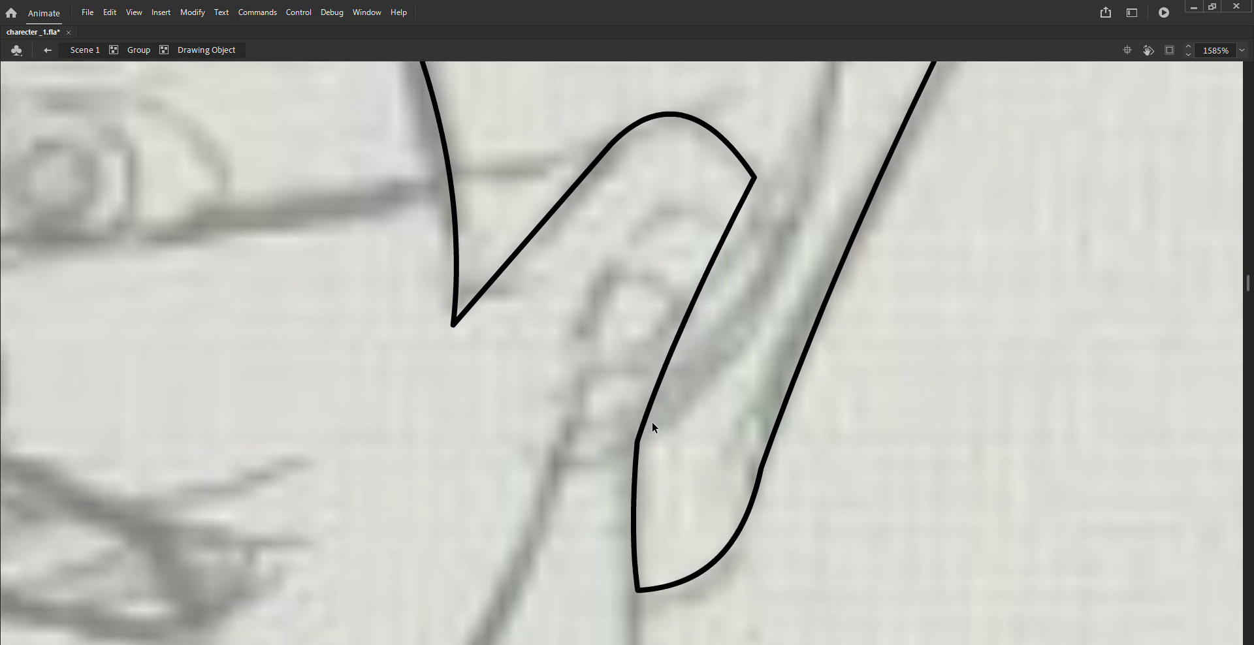
left_click_drag(654, 402, 761, 371)
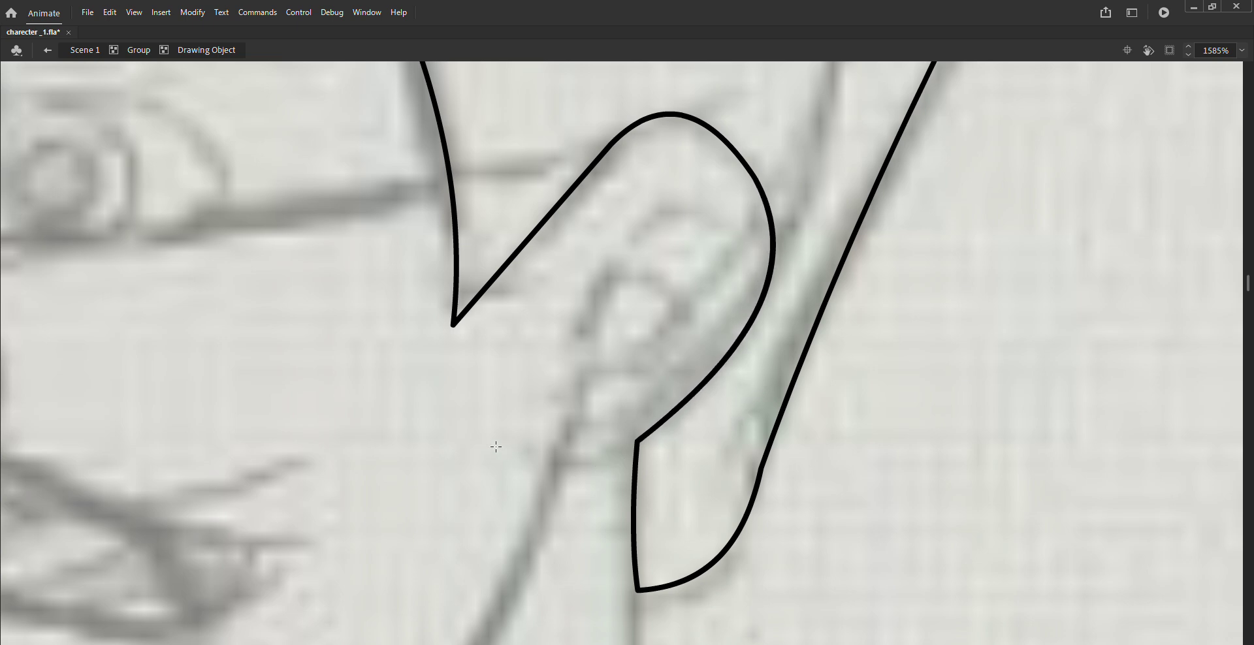
mouse_move(503, 446)
left_mouse_down()
mouse_move(635, 444)
mouse_move(613, 468)
mouse_move(628, 481)
left_mouse_up()
left_click_drag(639, 444, 642, 443)
Step: Draw the inner-ear line and bend it into a curve ending in a small downward hook
left_click_drag(505, 449, 566, 472)
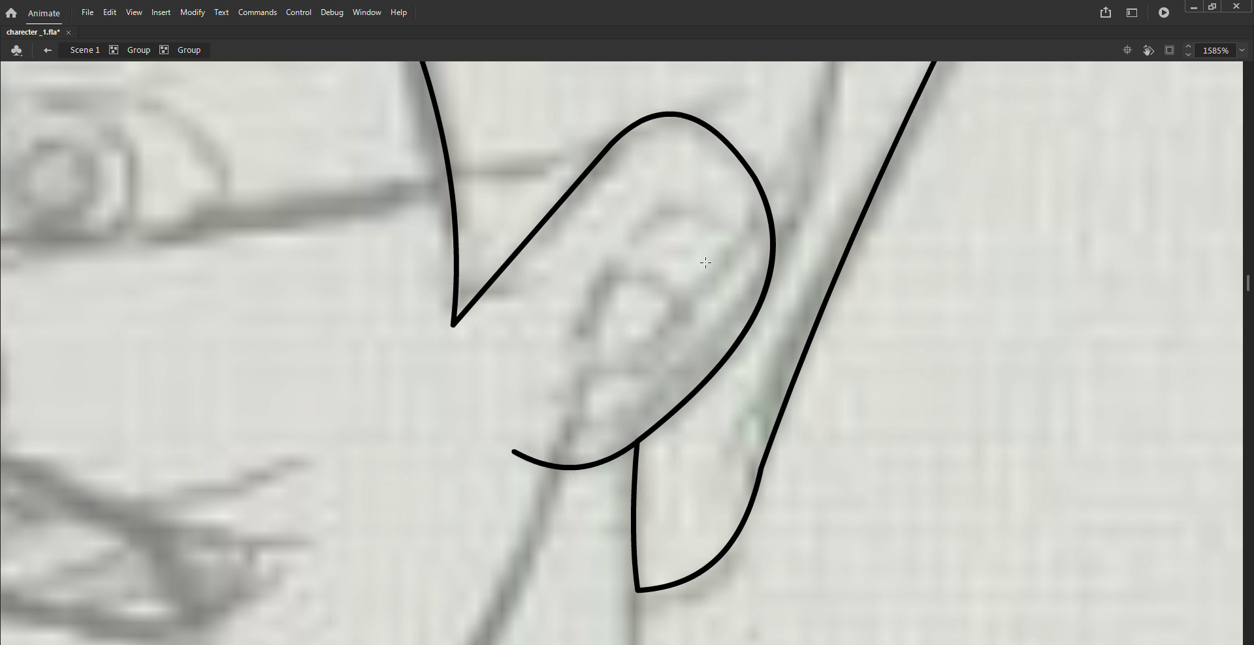
left_click_drag(721, 213, 599, 405)
key("v")
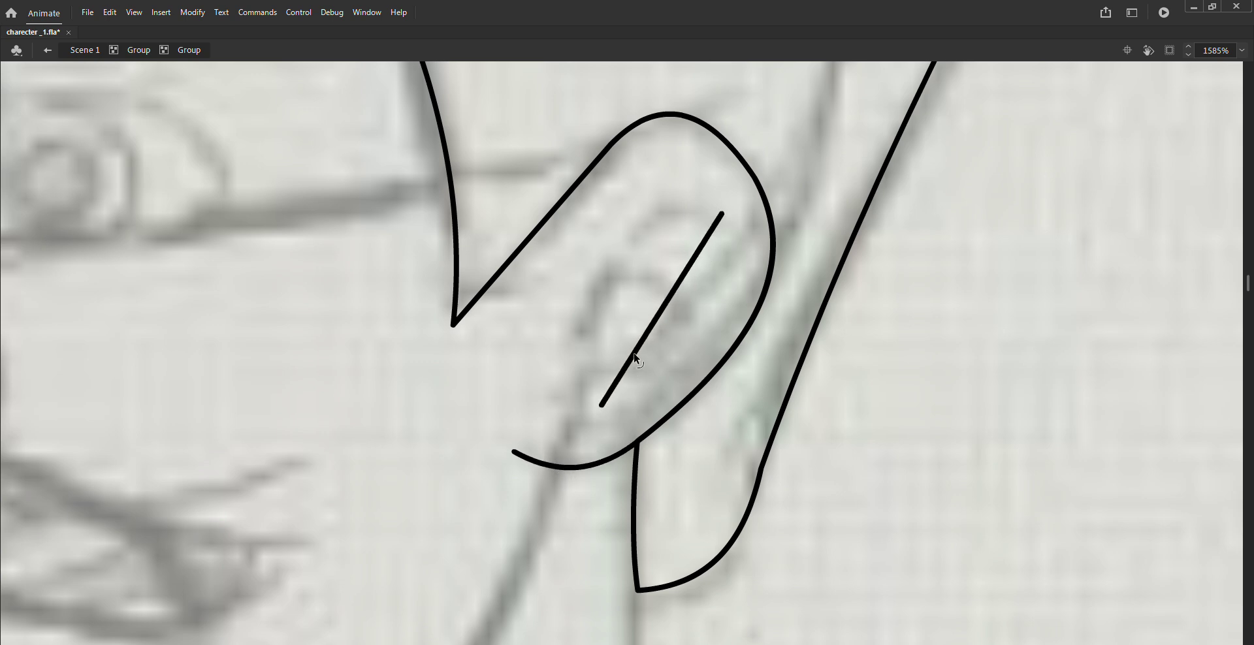
left_click_drag(633, 358, 528, 358)
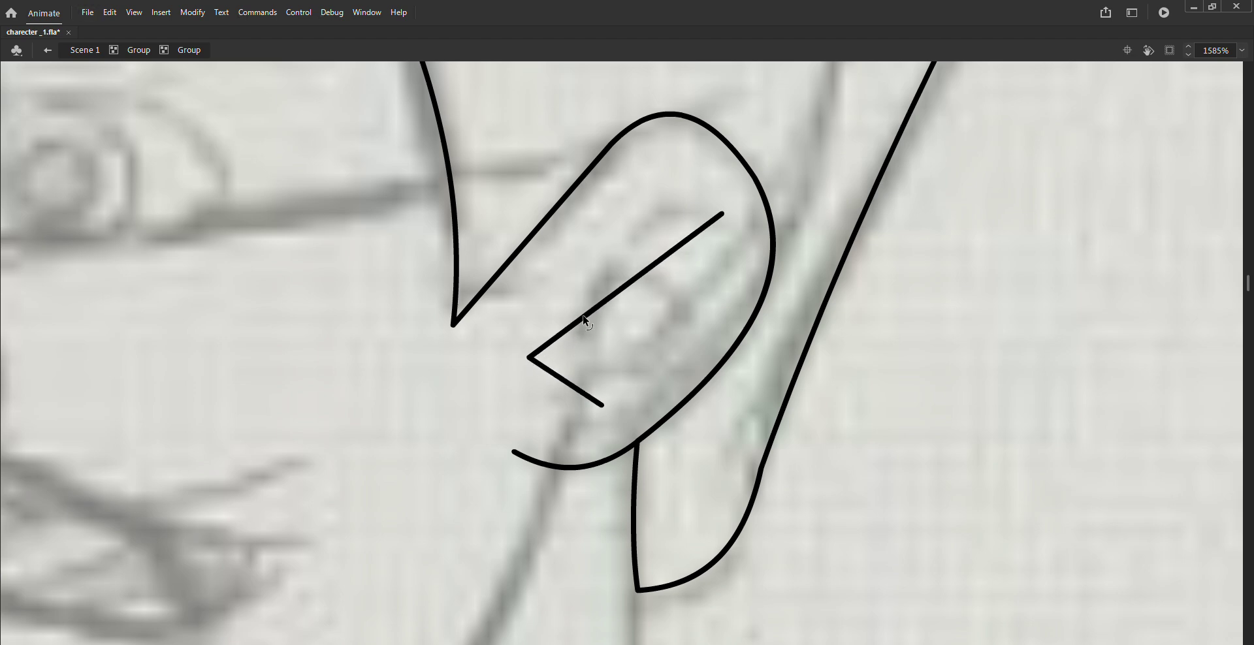
left_click_drag(585, 316, 588, 275)
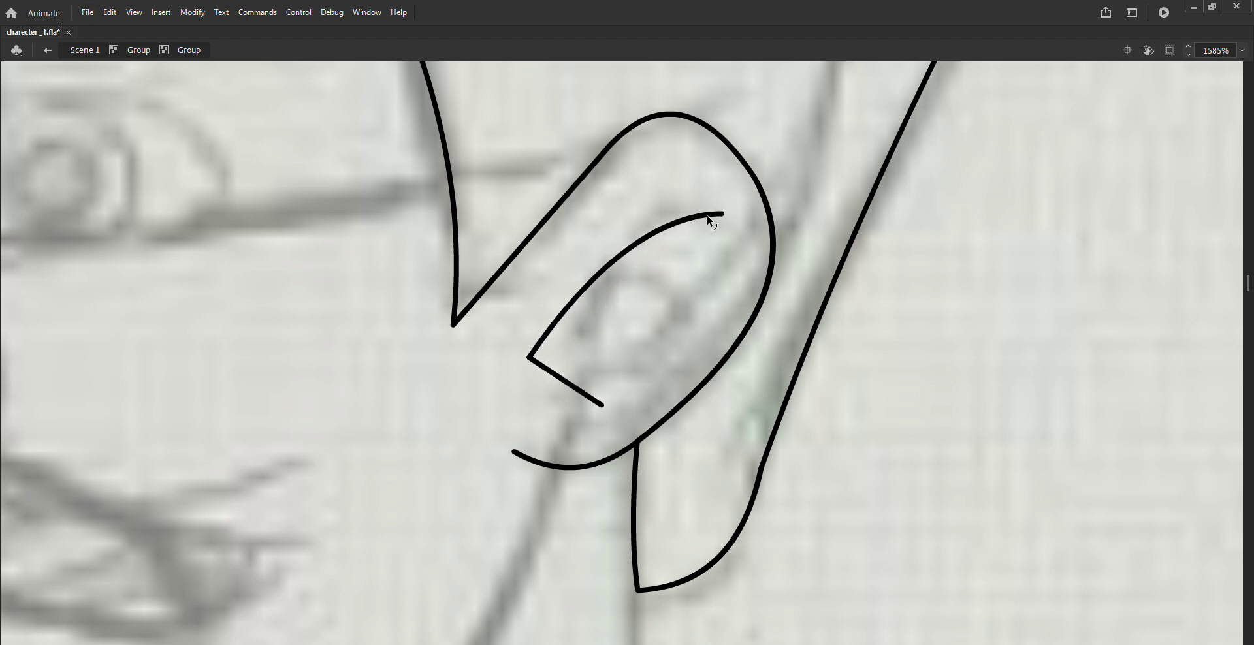
mouse_move(722, 214)
left_mouse_down()
mouse_move(707, 243)
mouse_move(676, 230)
left_mouse_up()
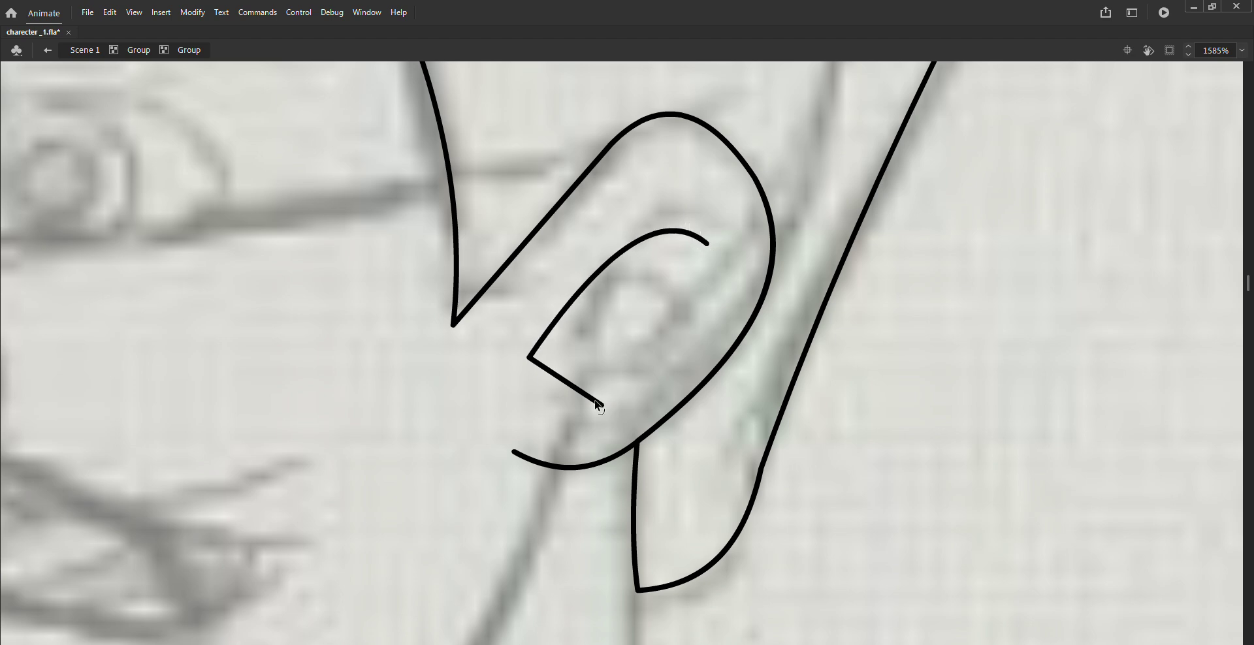
left_click_drag(598, 405, 624, 371)
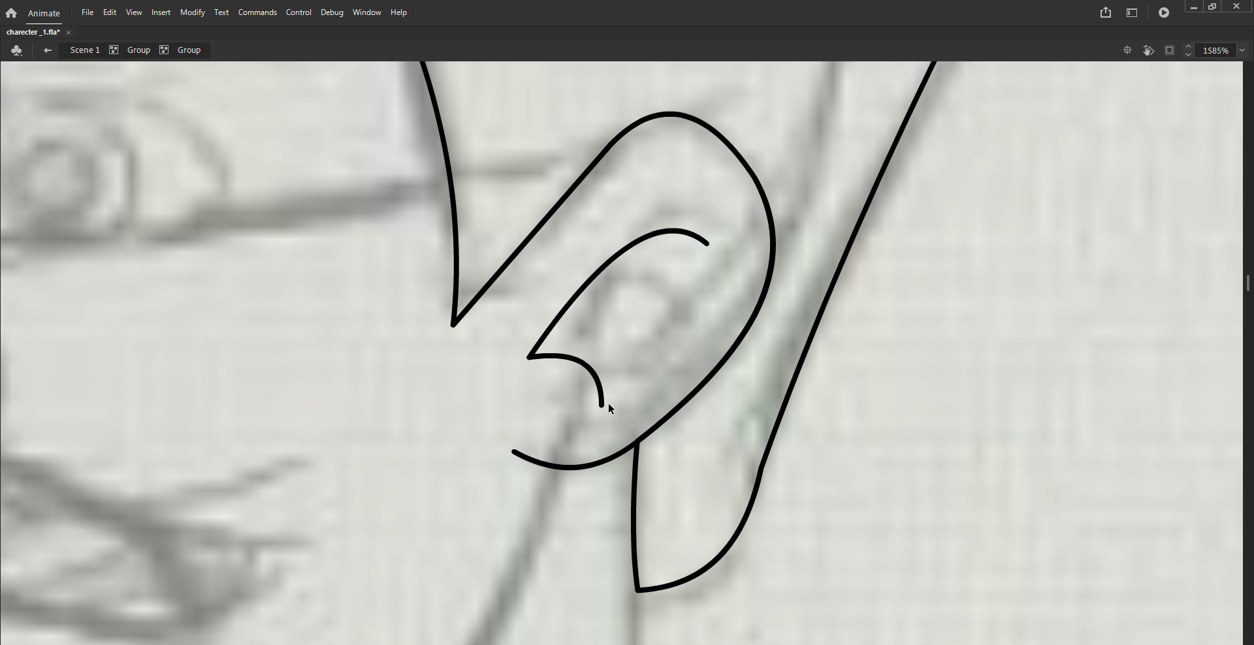
left_click_drag(602, 405, 613, 392)
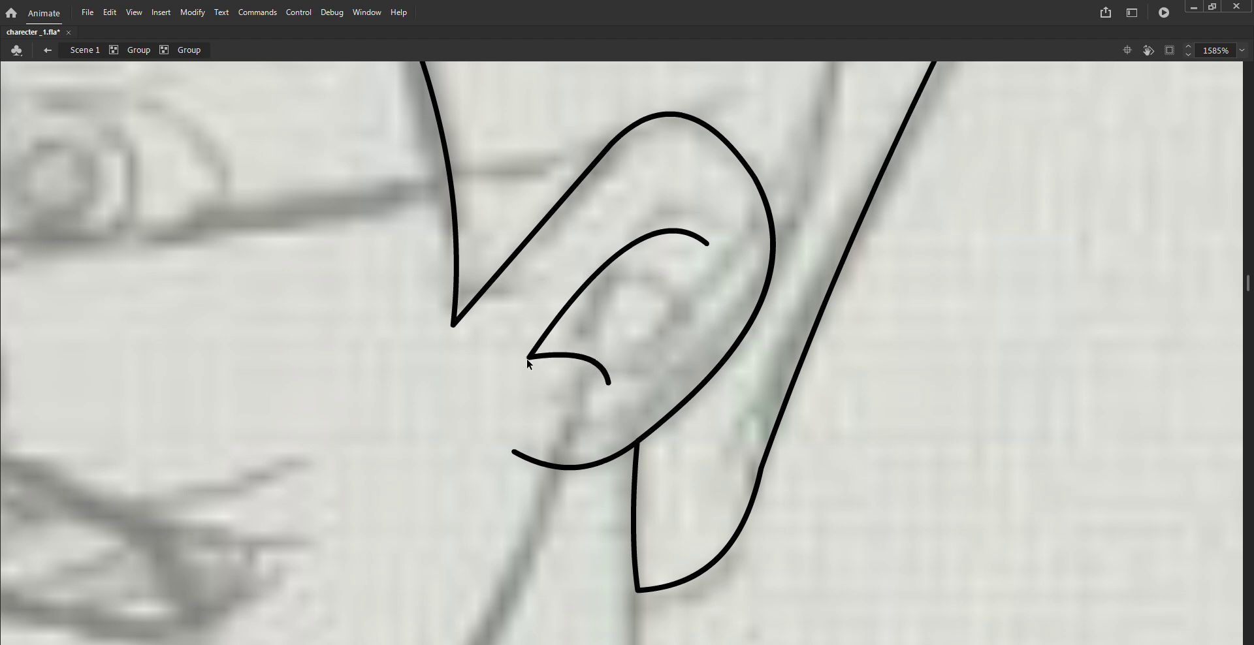
left_click_drag(527, 358, 548, 362)
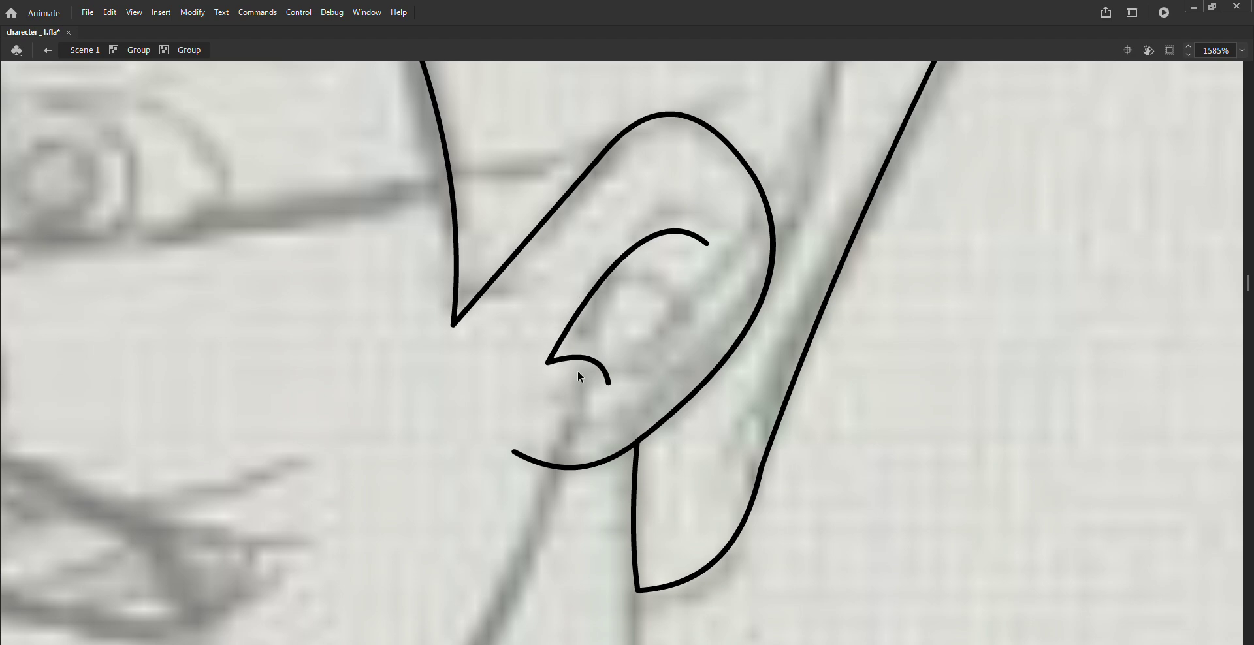
left_click_drag(609, 385, 620, 404)
key("ctrl+minus")
key("ctrl+minus")
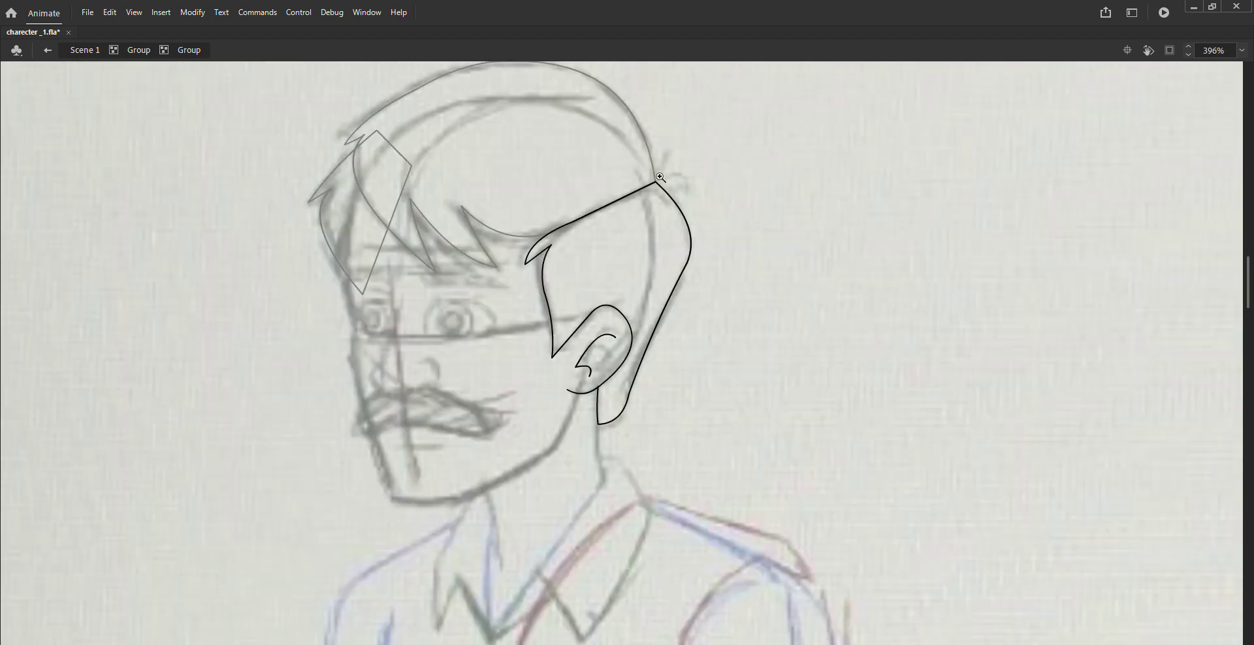
Step: Zoom to 2000% on the hair's back corner and draw an outline-only rectangle beside it
left_click(659, 177)
double_click(672, 291)
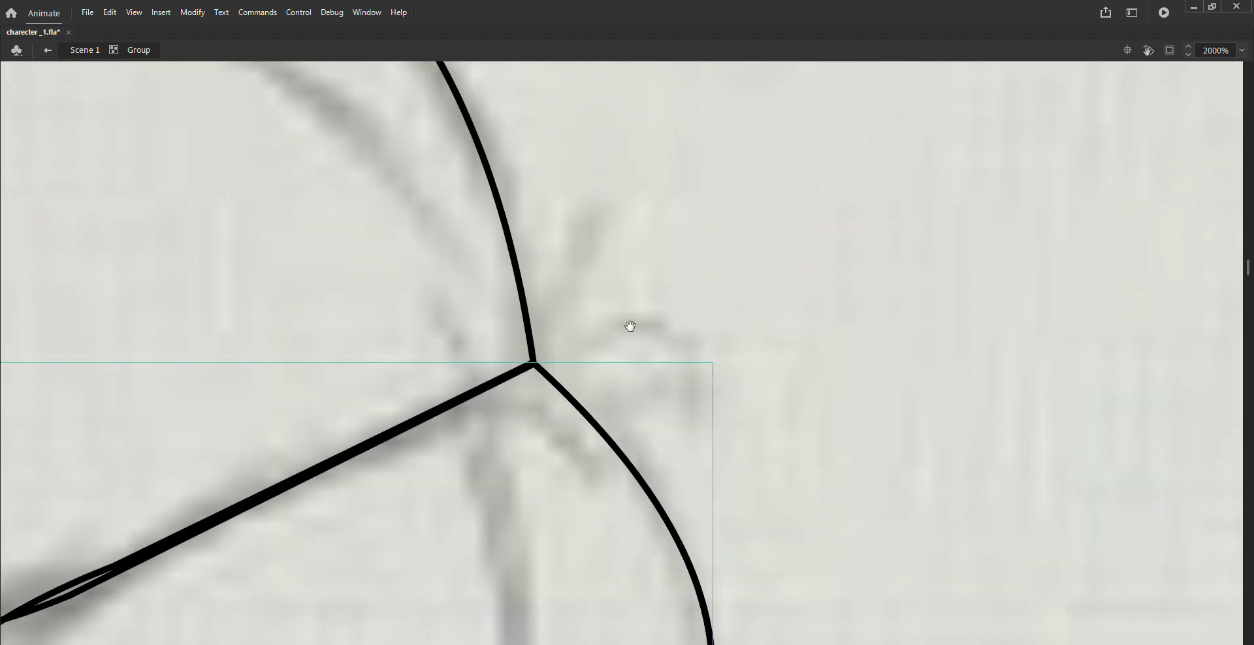
key("r")
left_click_drag(582, 272, 677, 350)
key("v")
double_click(646, 316)
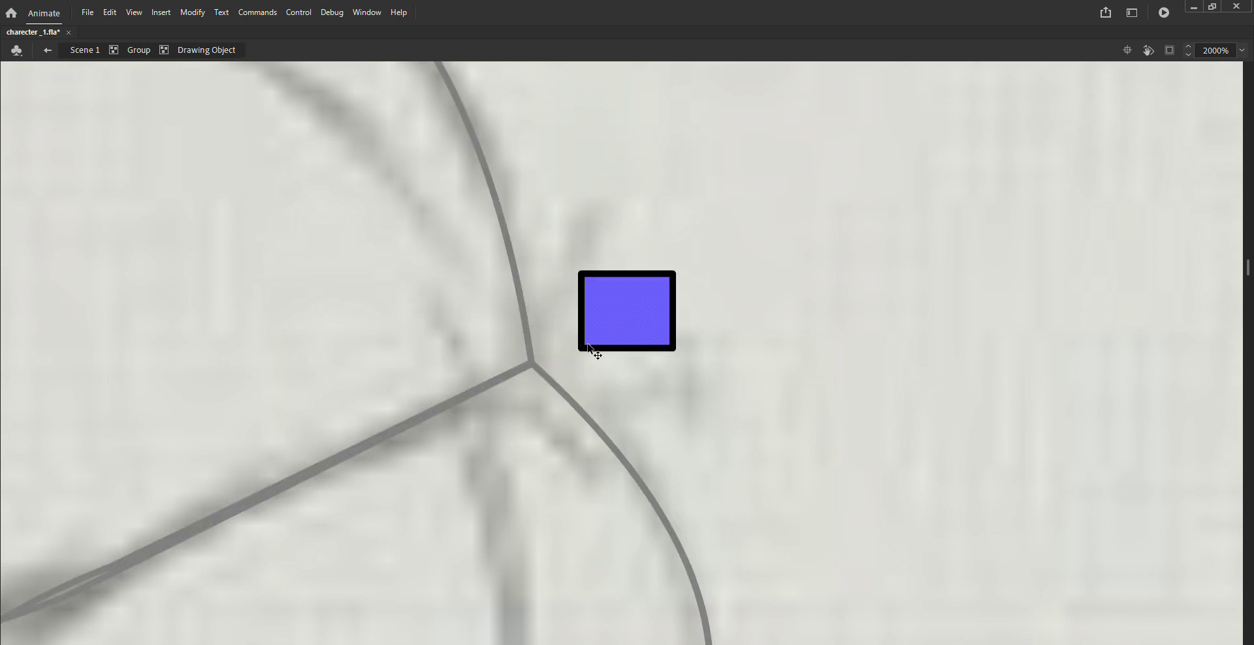
key("Delete")
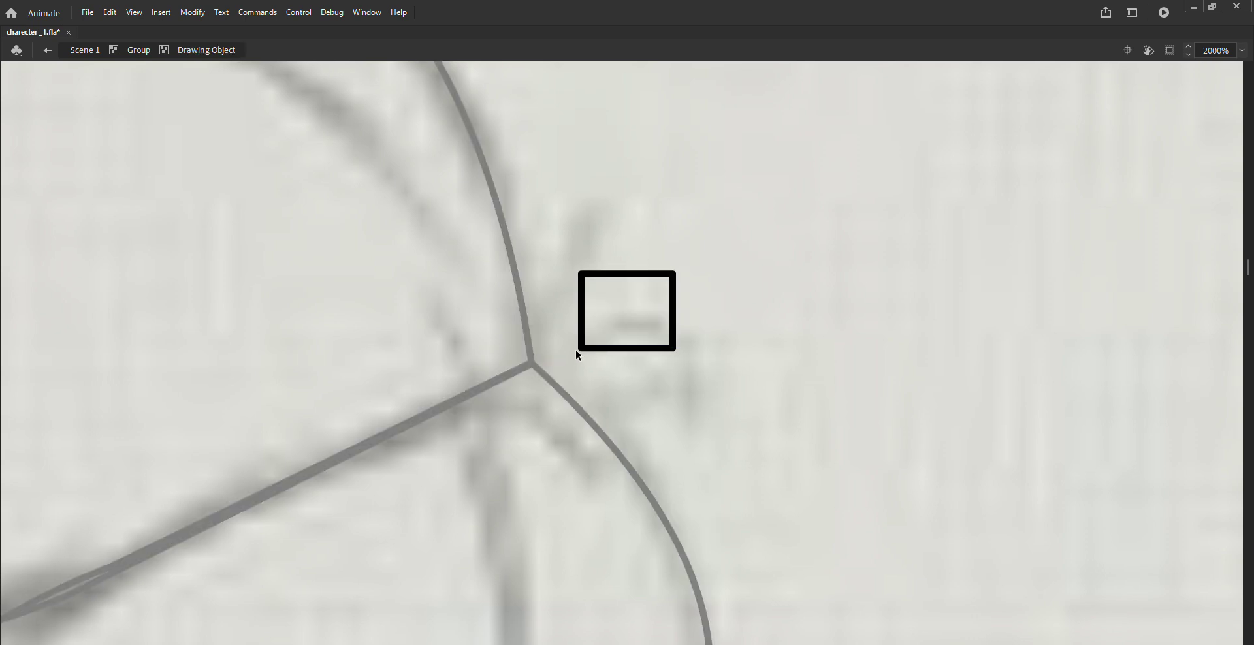
Step: Drag the rectangle's corners onto the hair junction and pull out two pointed spikes
left_click_drag(575, 350, 536, 369)
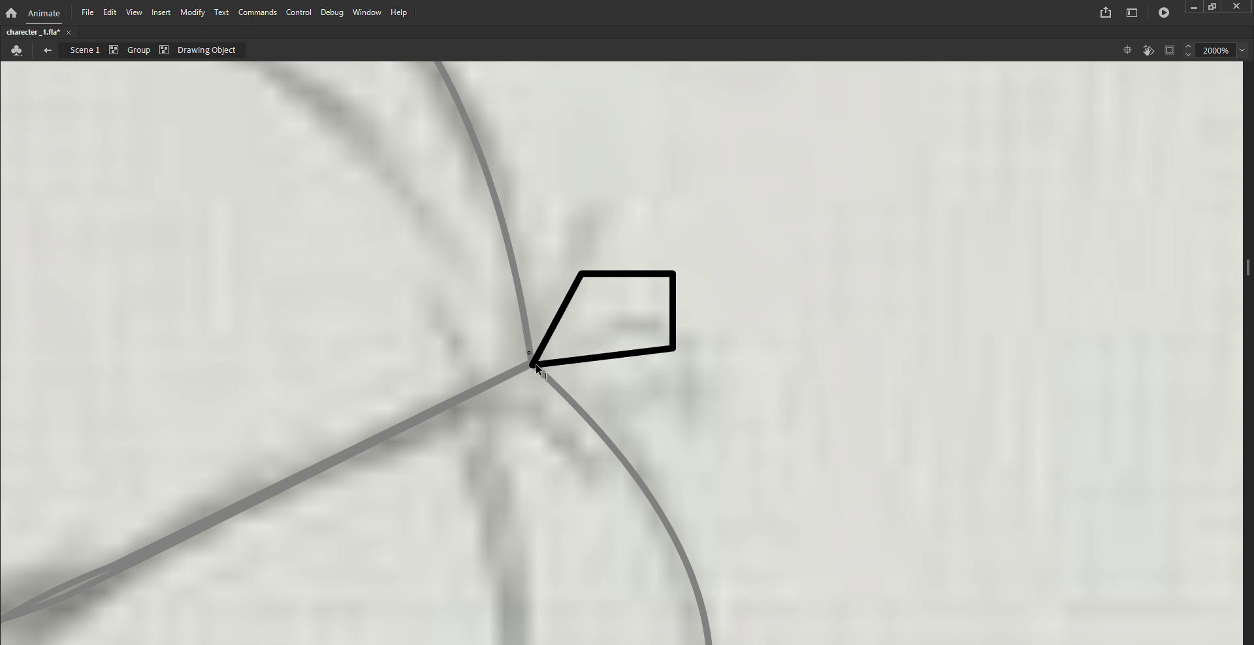
left_click_drag(583, 274, 595, 201)
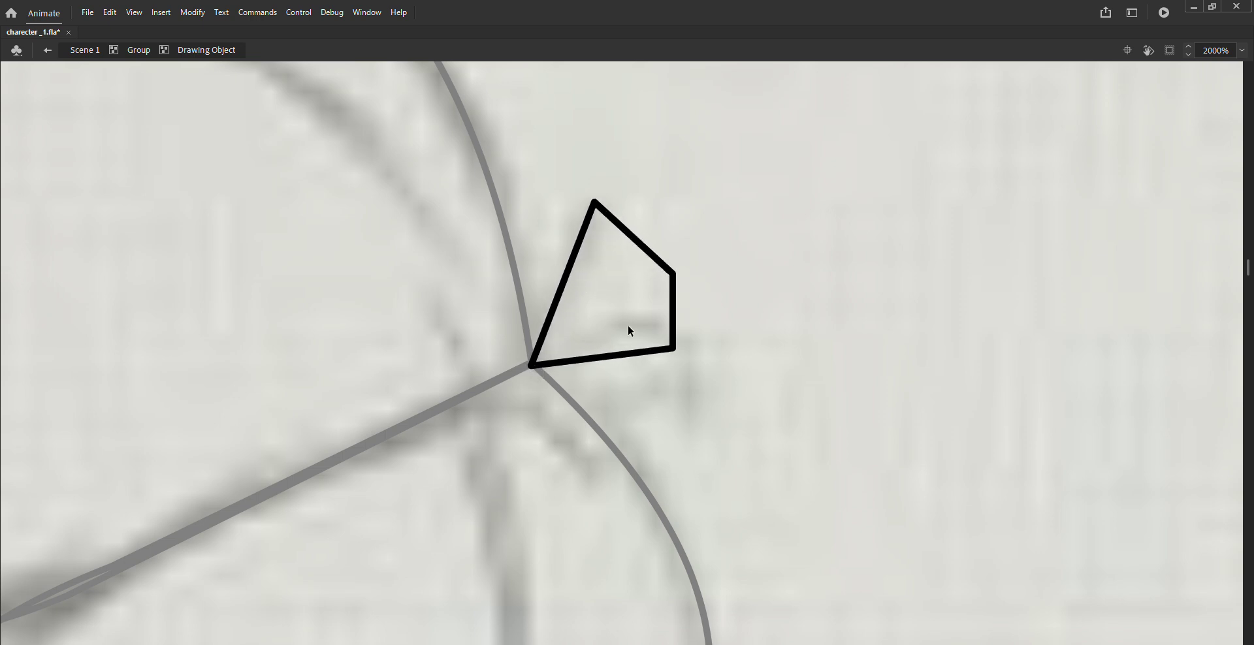
left_click_drag(668, 352, 557, 385)
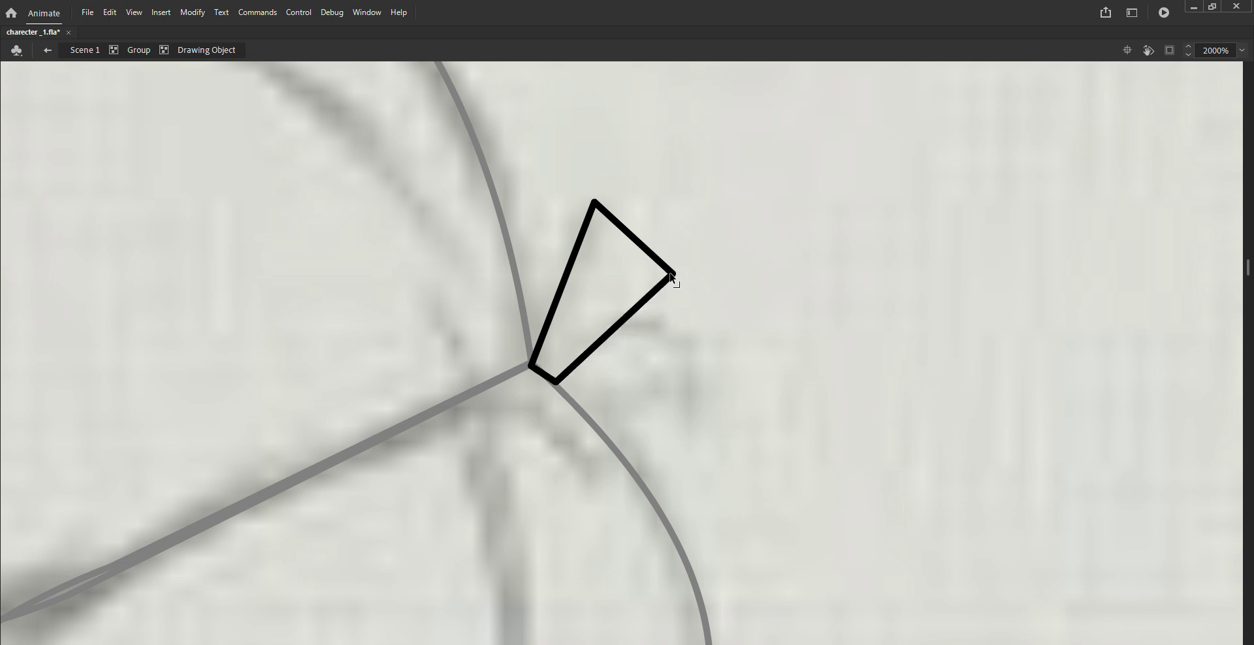
mouse_move(673, 278)
left_mouse_down()
mouse_move(666, 358)
mouse_move(685, 385)
left_mouse_up()
left_click_drag(637, 291, 582, 341)
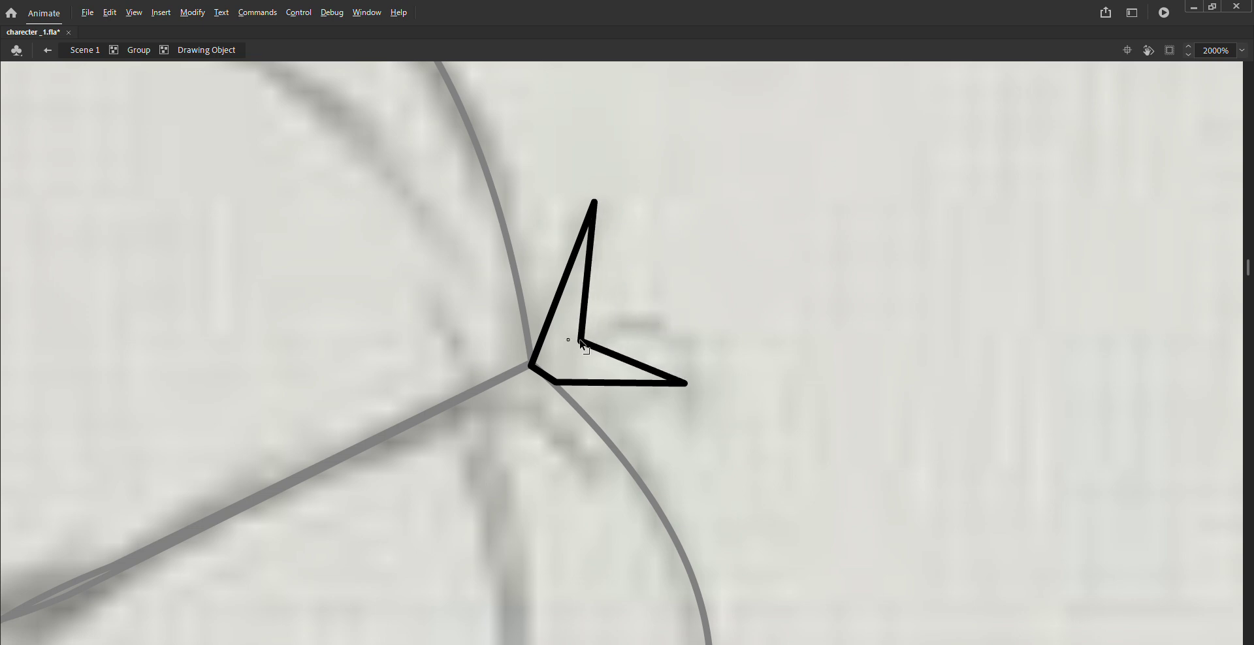
mouse_move(591, 244)
left_mouse_down()
mouse_move(657, 272)
mouse_move(665, 299)
mouse_move(657, 265)
left_mouse_up()
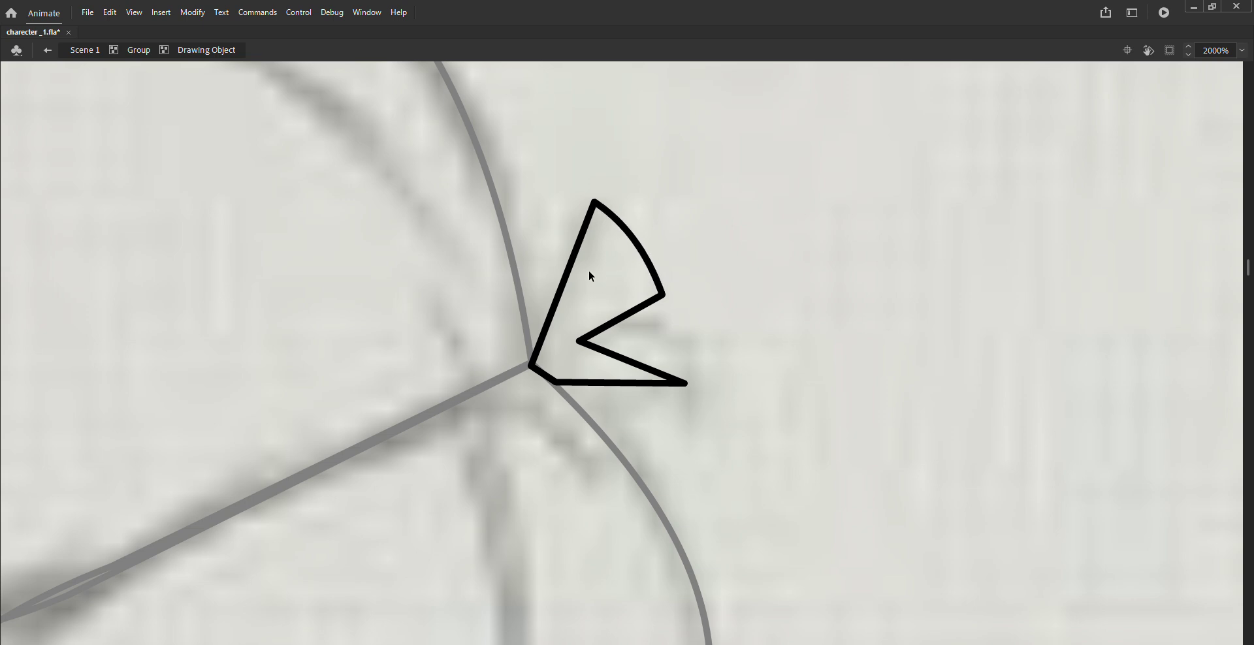
Step: Curve the tuft's edges and adjust both prong tips into a fanned cowlick shape
left_click_drag(572, 271, 550, 270)
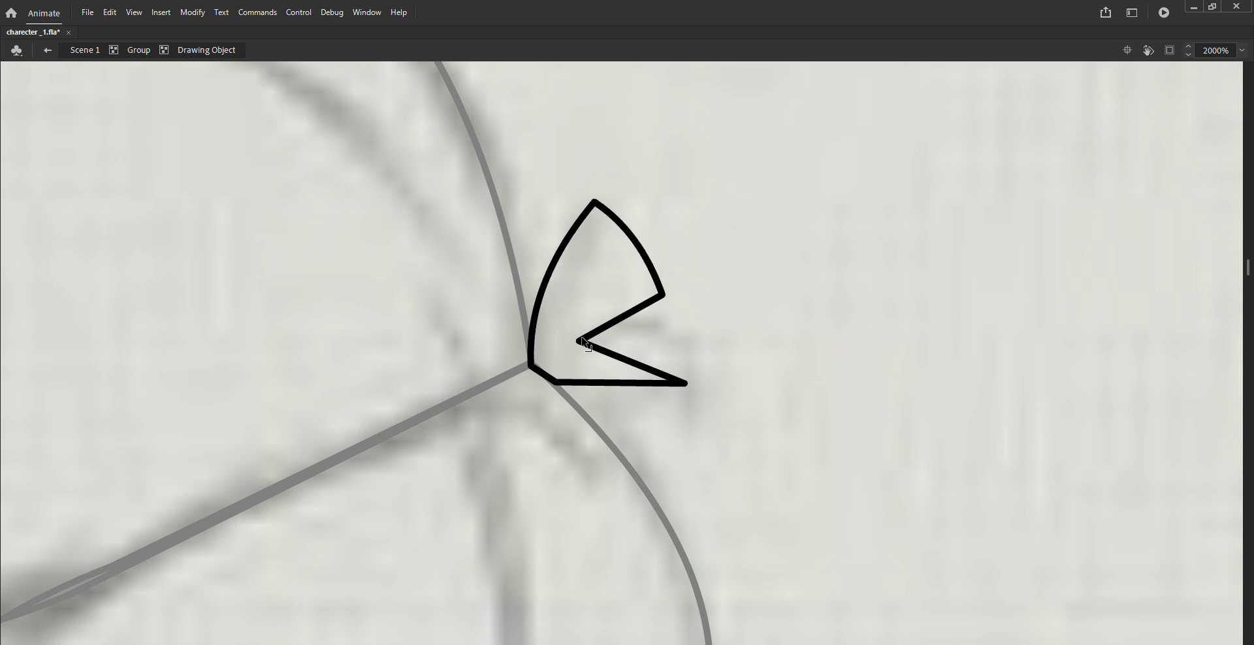
mouse_move(583, 341)
left_mouse_down()
mouse_move(567, 363)
mouse_move(591, 323)
left_mouse_up()
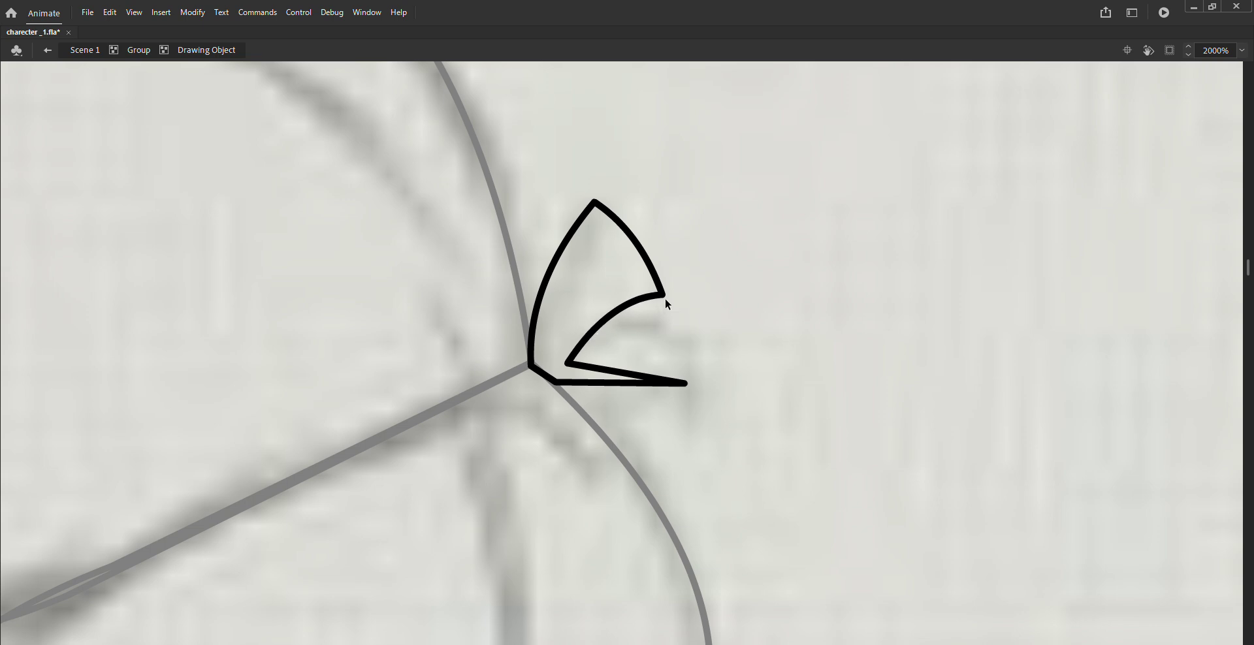
left_click_drag(663, 296, 647, 266)
left_click_drag(617, 312, 587, 303)
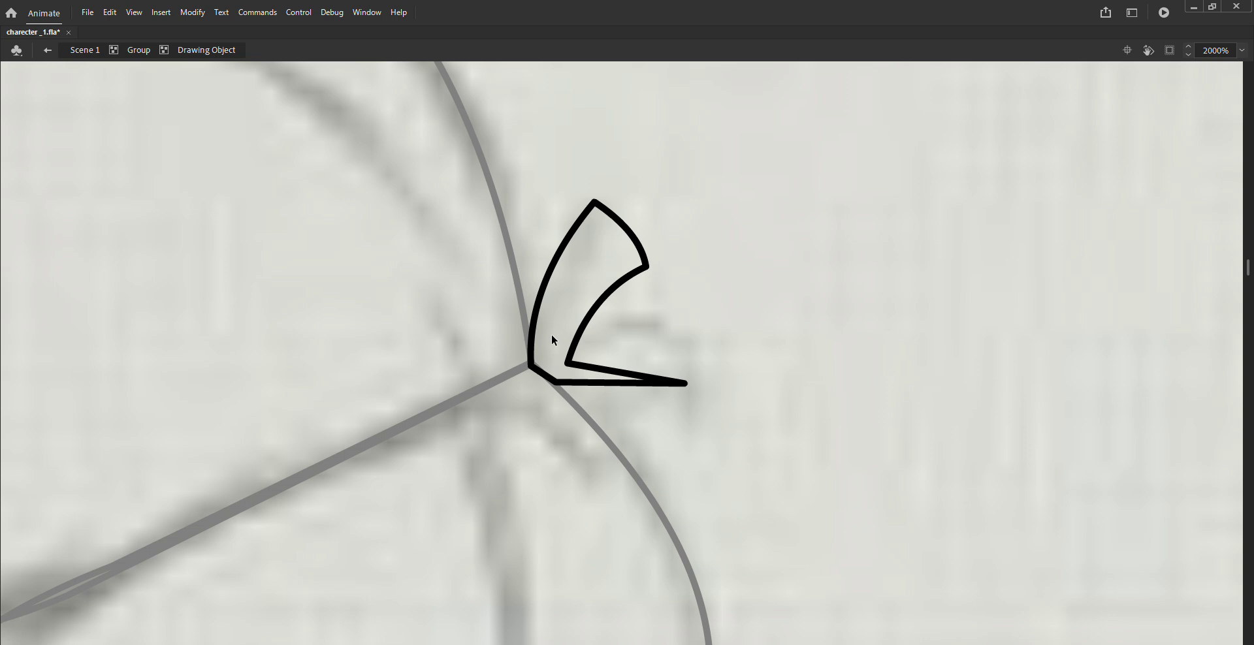
left_click_drag(532, 322, 545, 322)
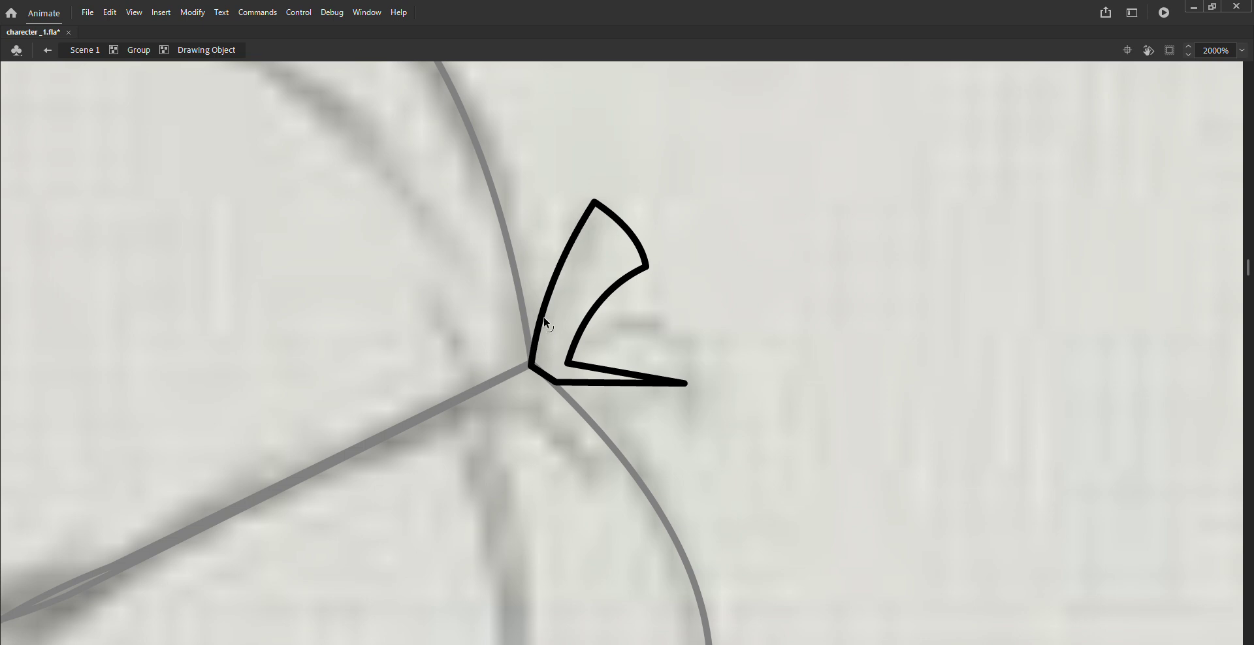
mouse_move(624, 377)
left_mouse_down()
mouse_move(623, 344)
mouse_move(565, 351)
left_mouse_up()
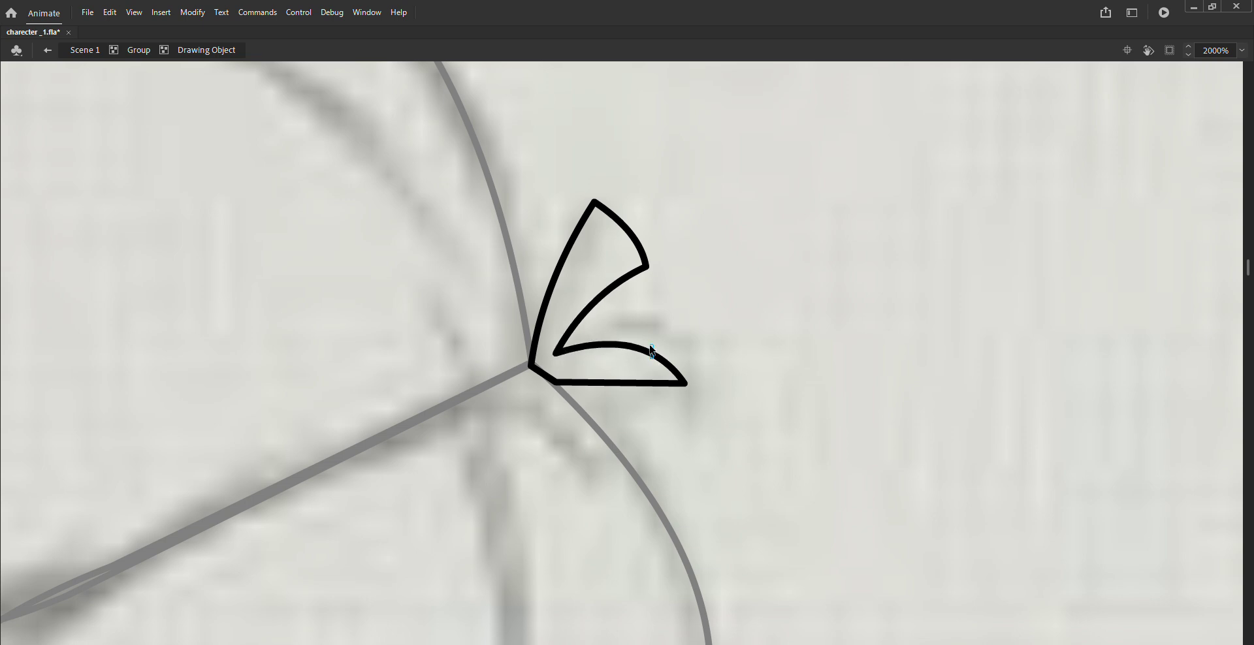
left_click_drag(658, 356, 655, 341)
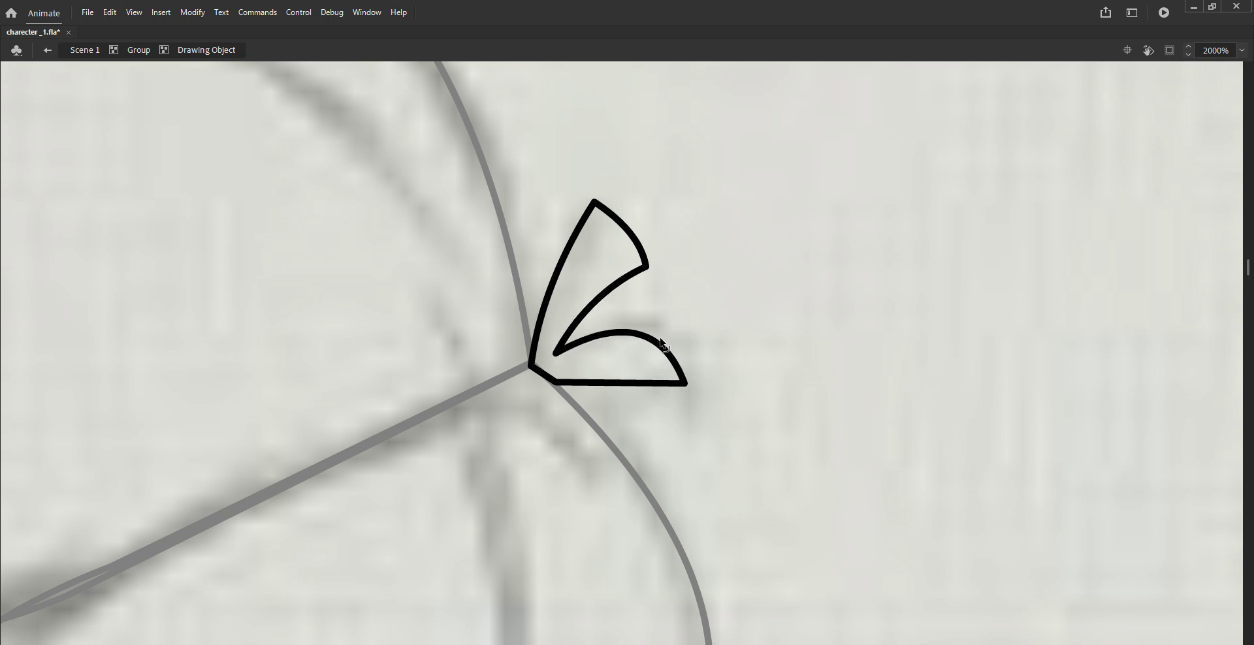
mouse_move(686, 384)
left_mouse_down()
mouse_move(691, 374)
mouse_move(658, 359)
left_mouse_up()
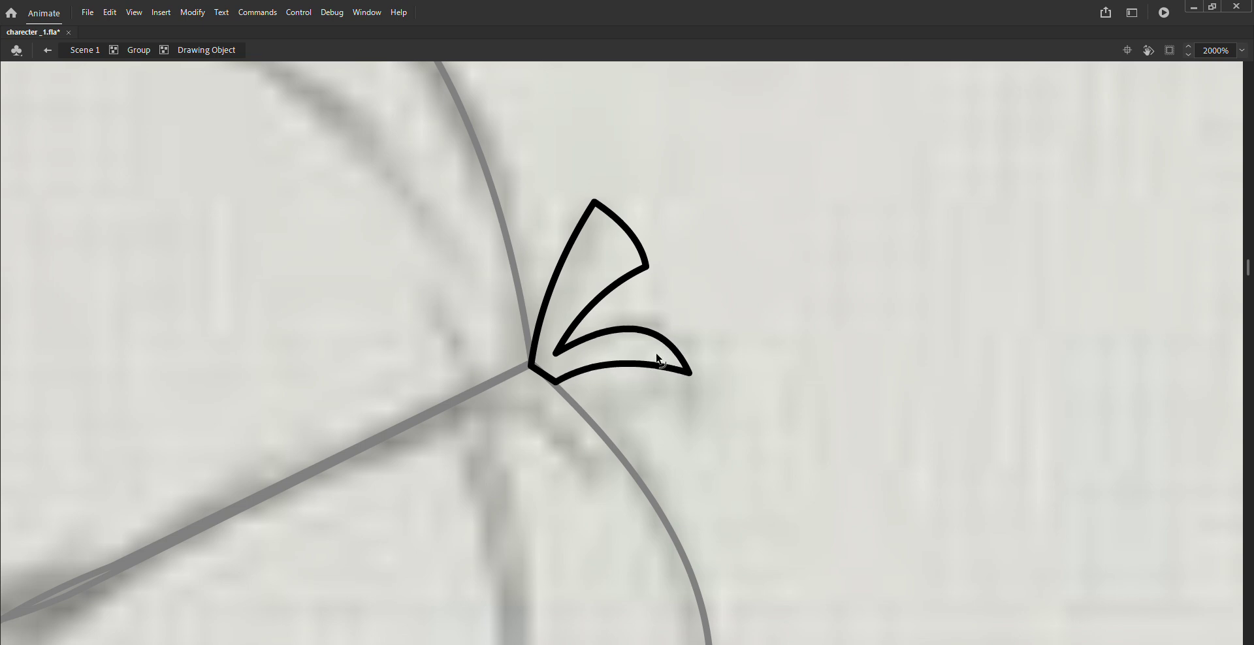
left_click_drag(562, 387, 556, 351)
double_click(781, 304)
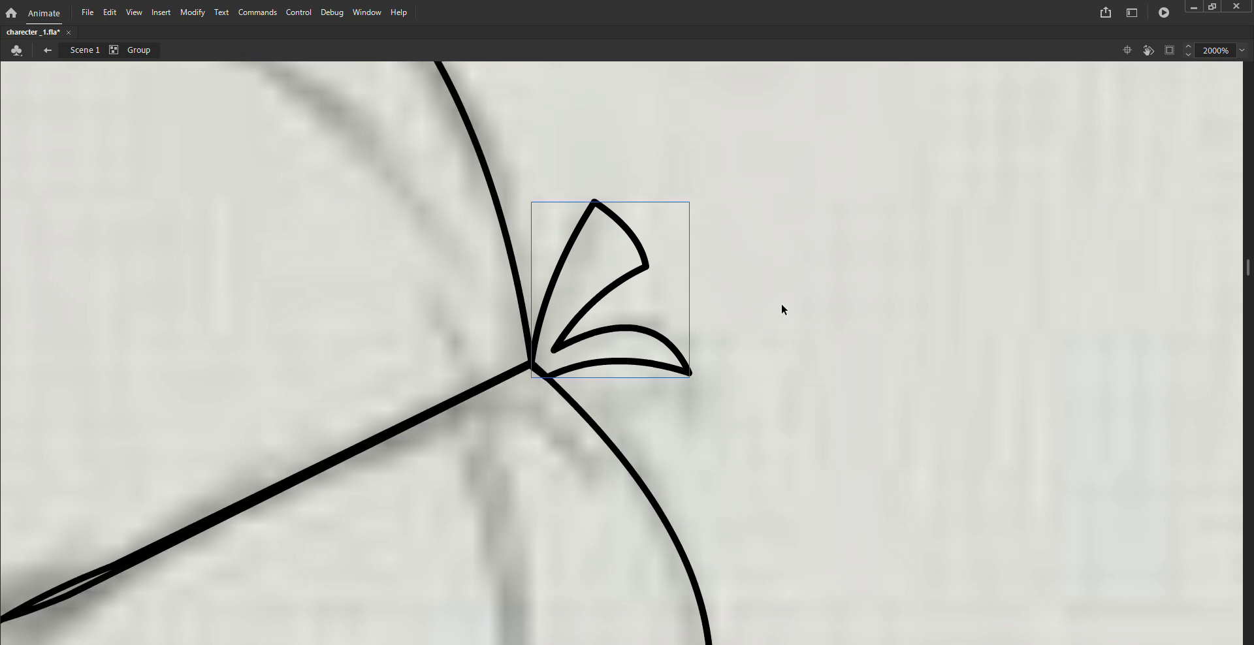
Step: Draw a rectangle over the sketch's face and delete its fill, leaving the outline
scroll(645, 352, "down", 3)
scroll(543, 429, "down", 2)
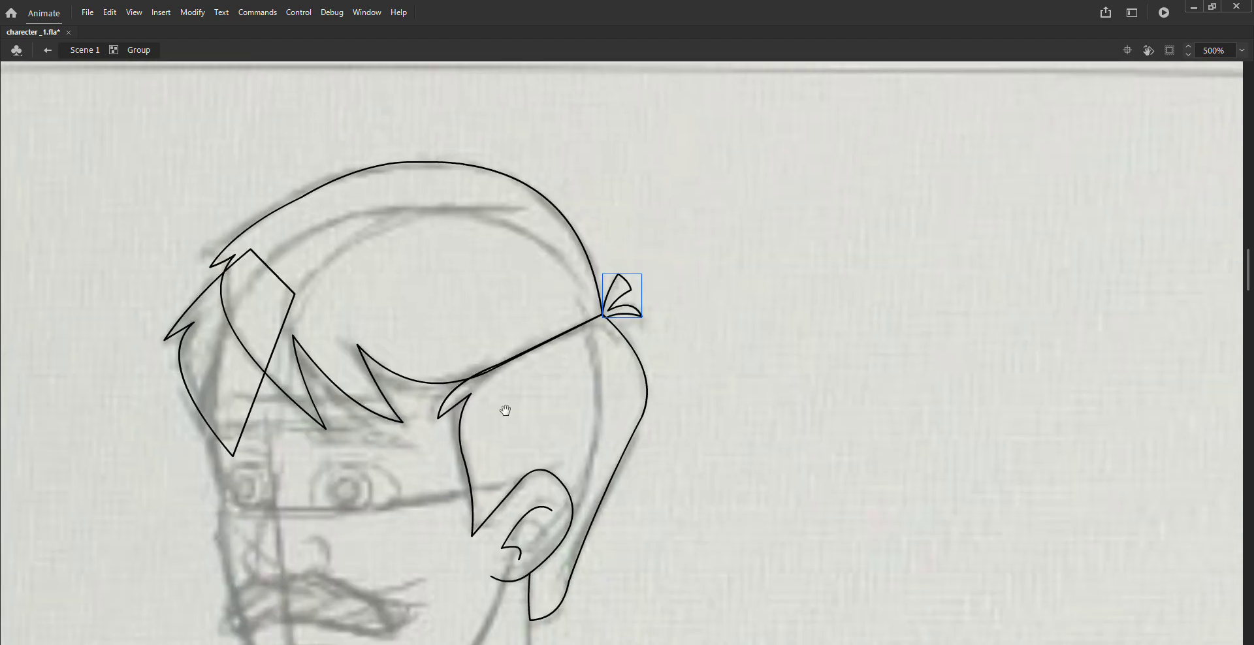
scroll(459, 449, "left", 3)
left_click_drag(362, 344, 530, 488)
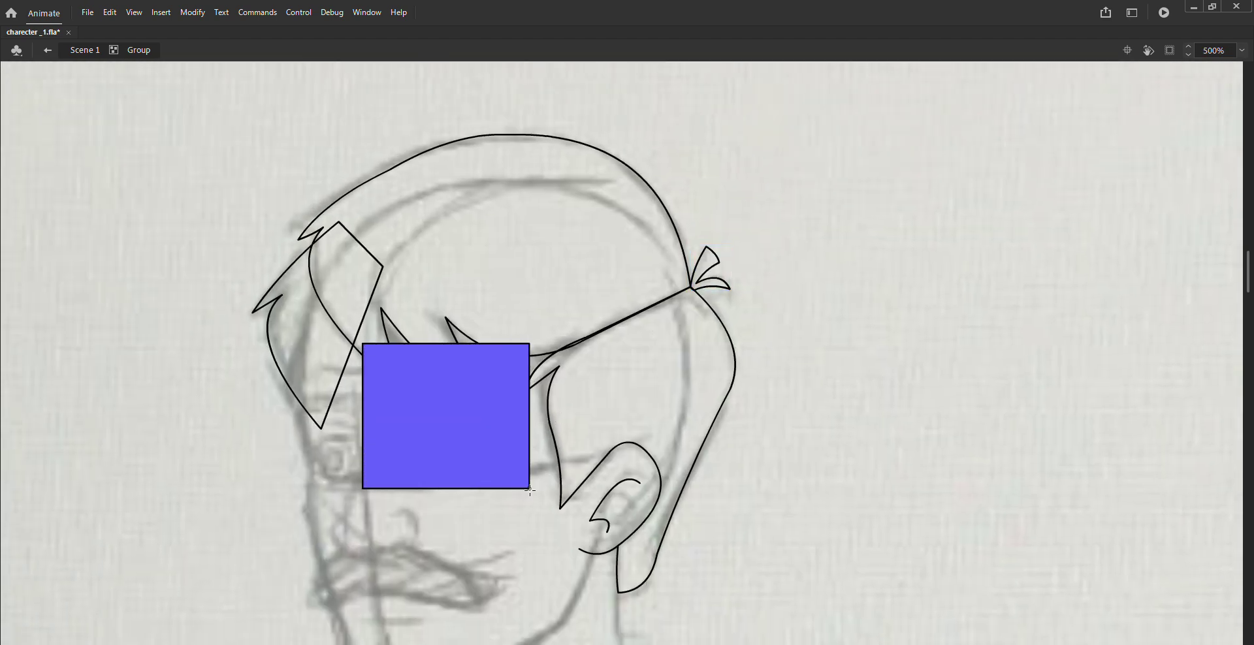
double_click(485, 428)
left_click(452, 361)
key("Delete")
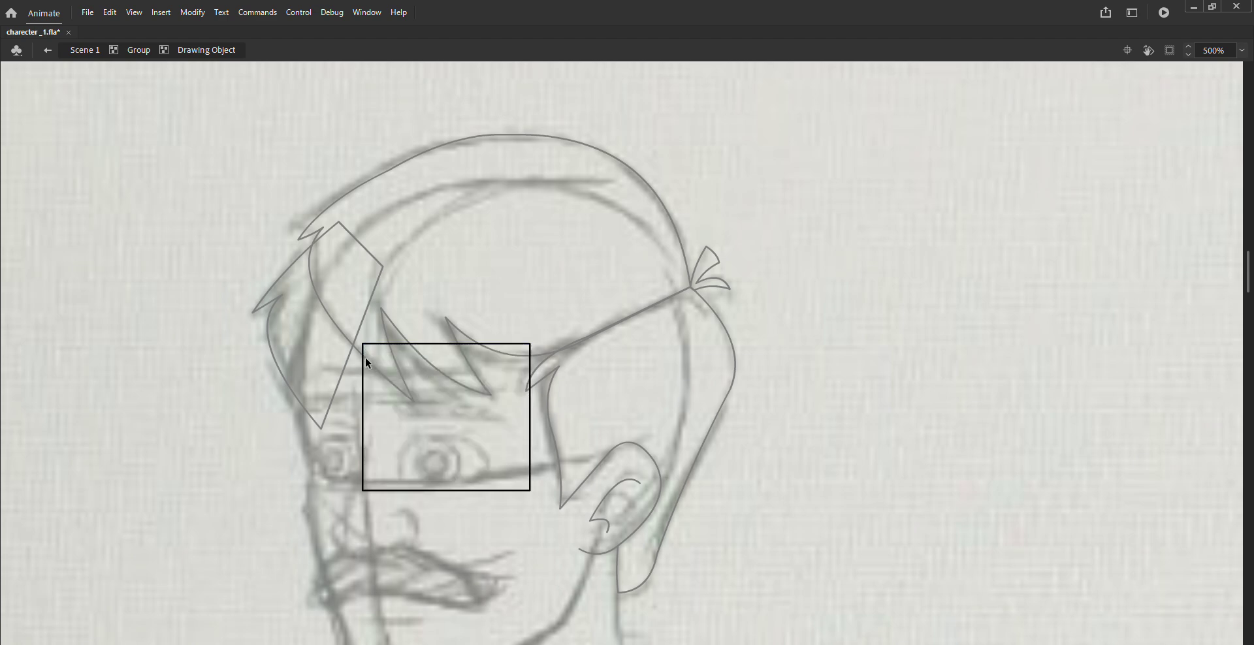
Step: Drag the outline's top corners and edge up to follow the face front and skull arc
left_click_drag(364, 345, 325, 275)
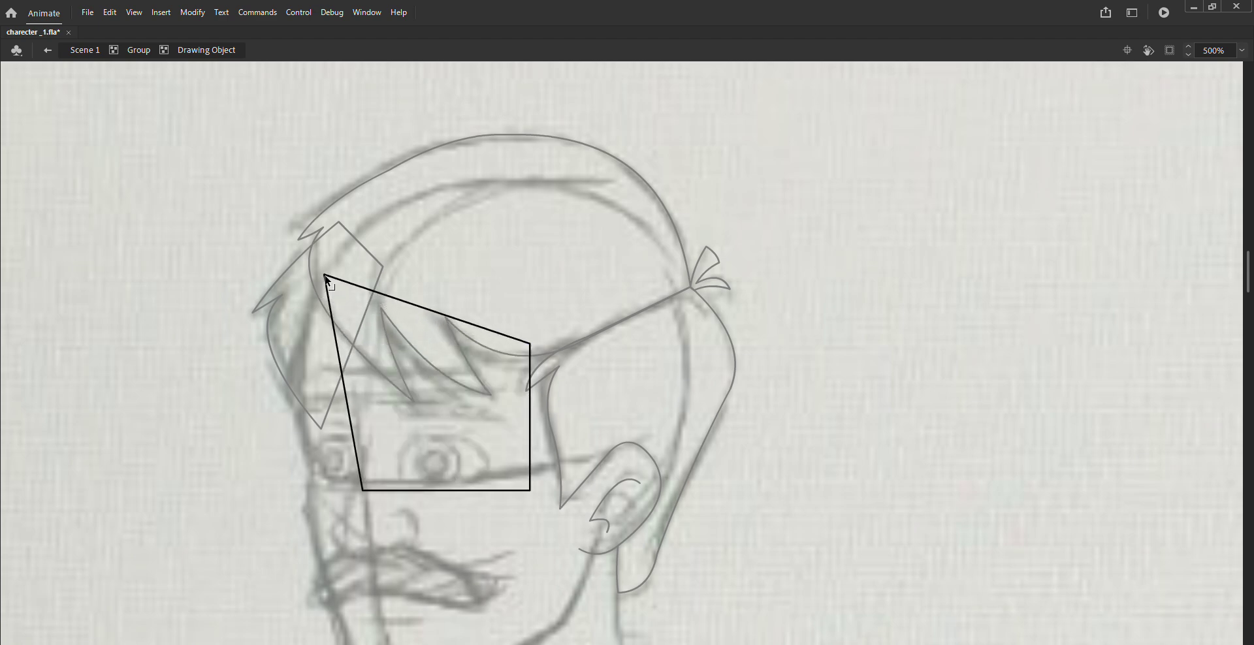
mouse_move(364, 490)
left_mouse_down()
mouse_move(304, 400)
mouse_move(304, 345)
left_mouse_up()
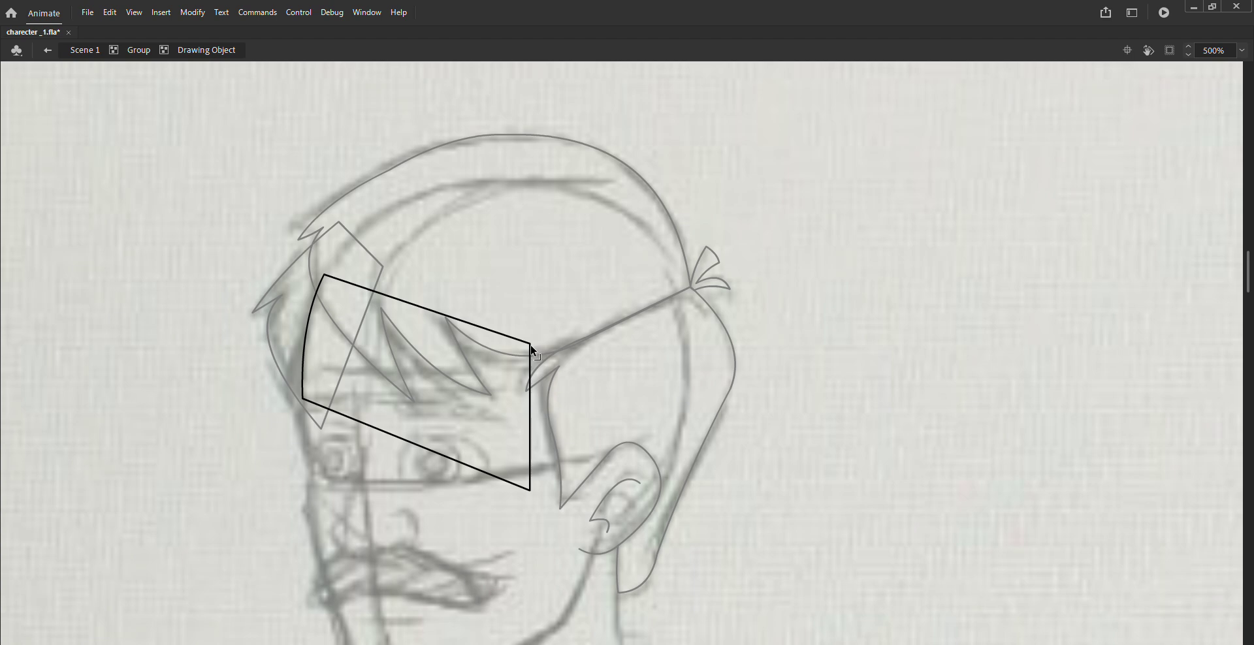
left_click_drag(535, 346, 624, 215)
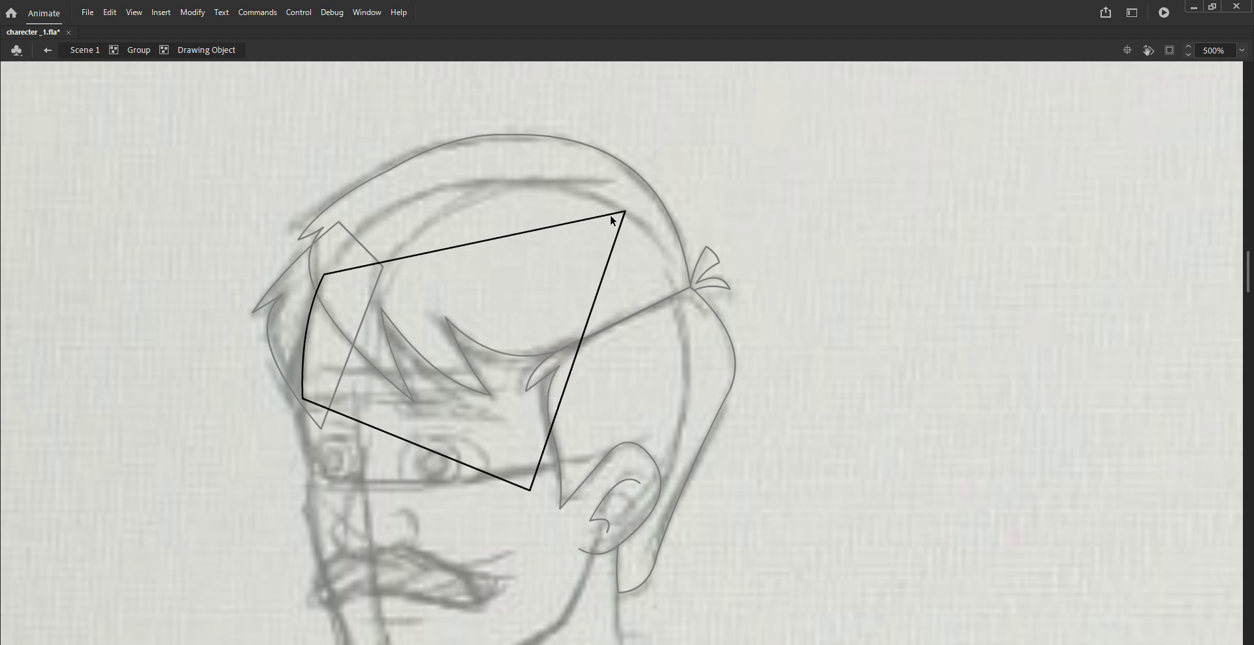
left_click_drag(571, 224, 522, 139)
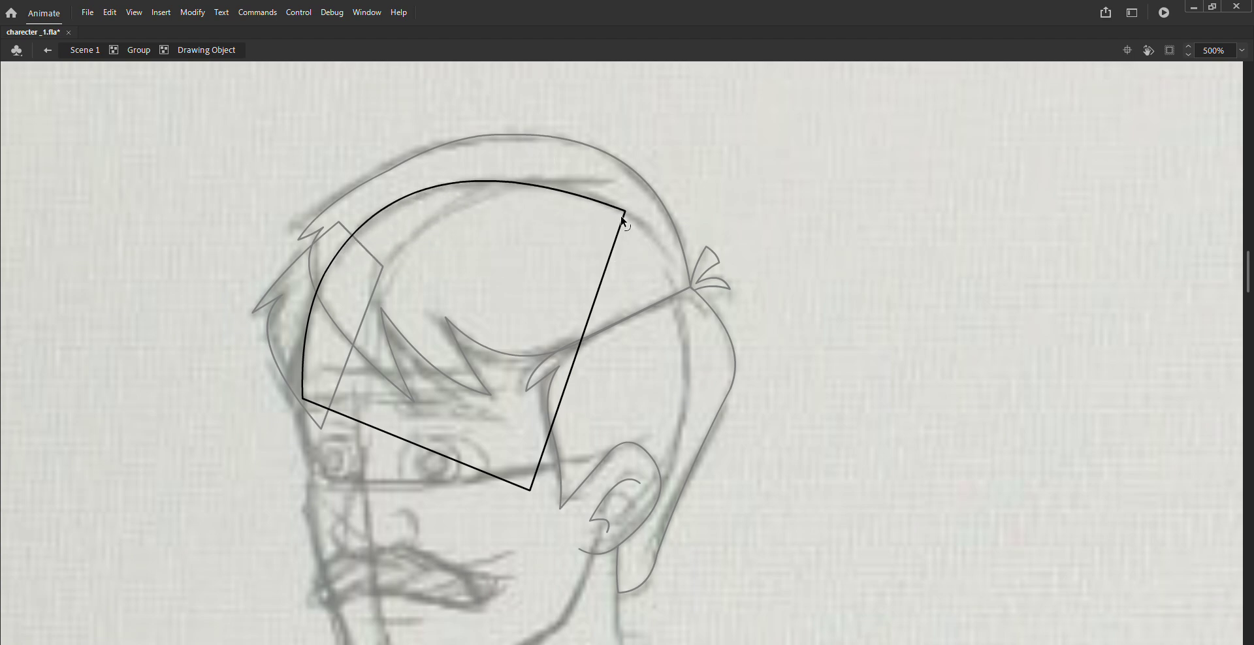
left_click_drag(621, 217, 597, 201)
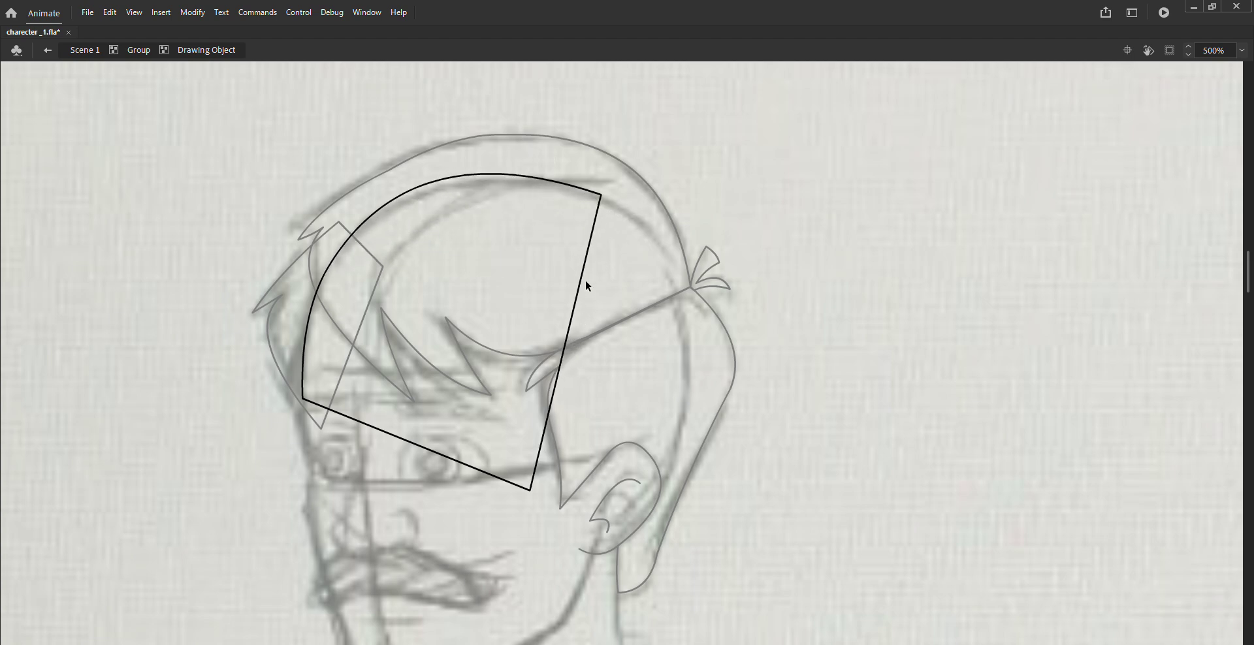
Step: Pull the bottom corners toward the ear and below it, adding a chin corner
mouse_move(529, 490)
left_mouse_down()
mouse_move(656, 489)
mouse_move(752, 393)
left_mouse_up()
key("alt")
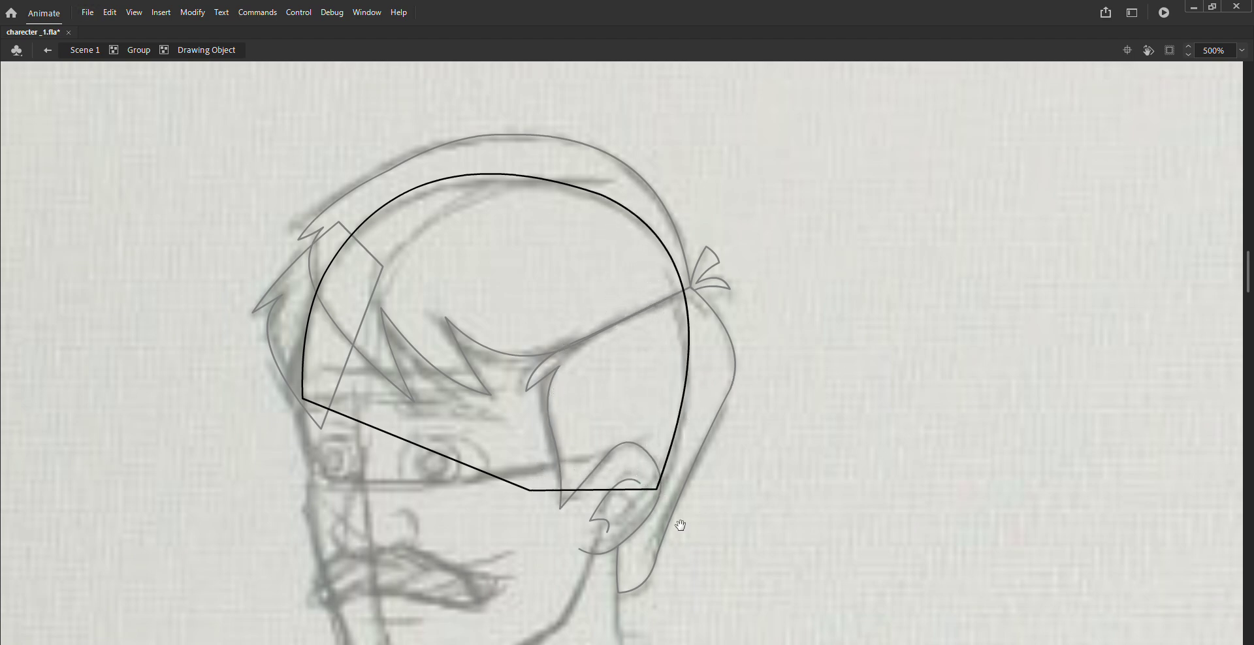
left_click_drag(680, 525, 686, 386)
left_click_drag(609, 355, 666, 416)
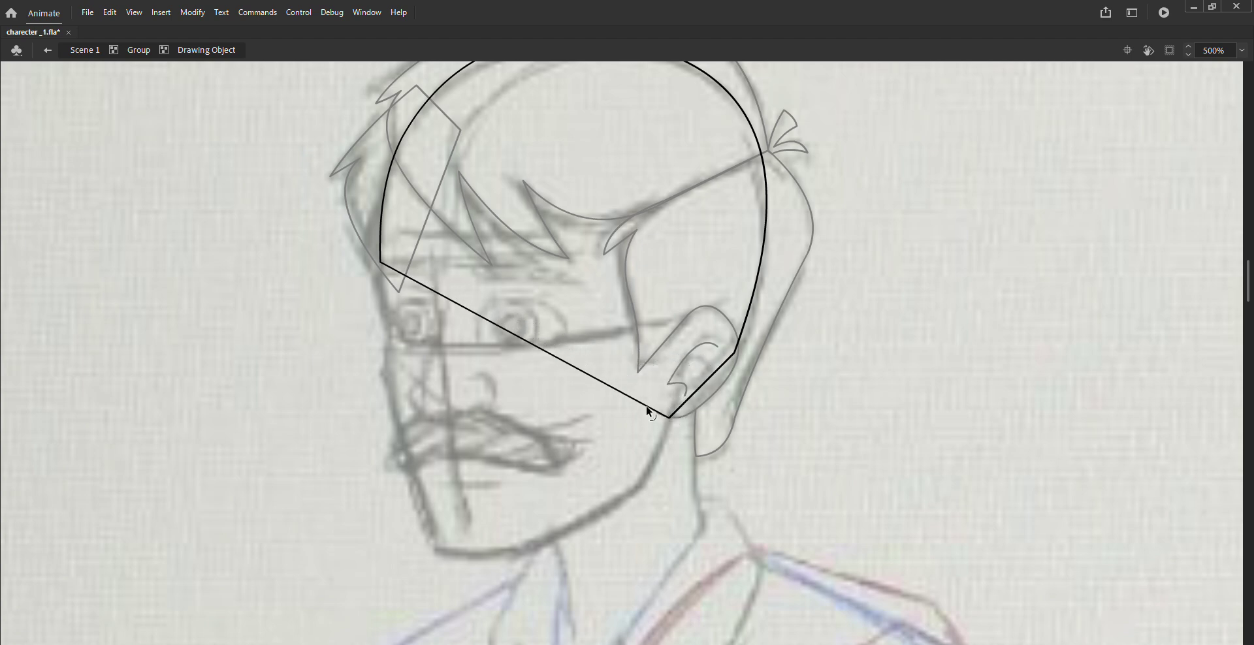
mouse_move(648, 411)
left_mouse_down()
mouse_move(434, 545)
mouse_move(525, 552)
mouse_move(509, 544)
left_mouse_up()
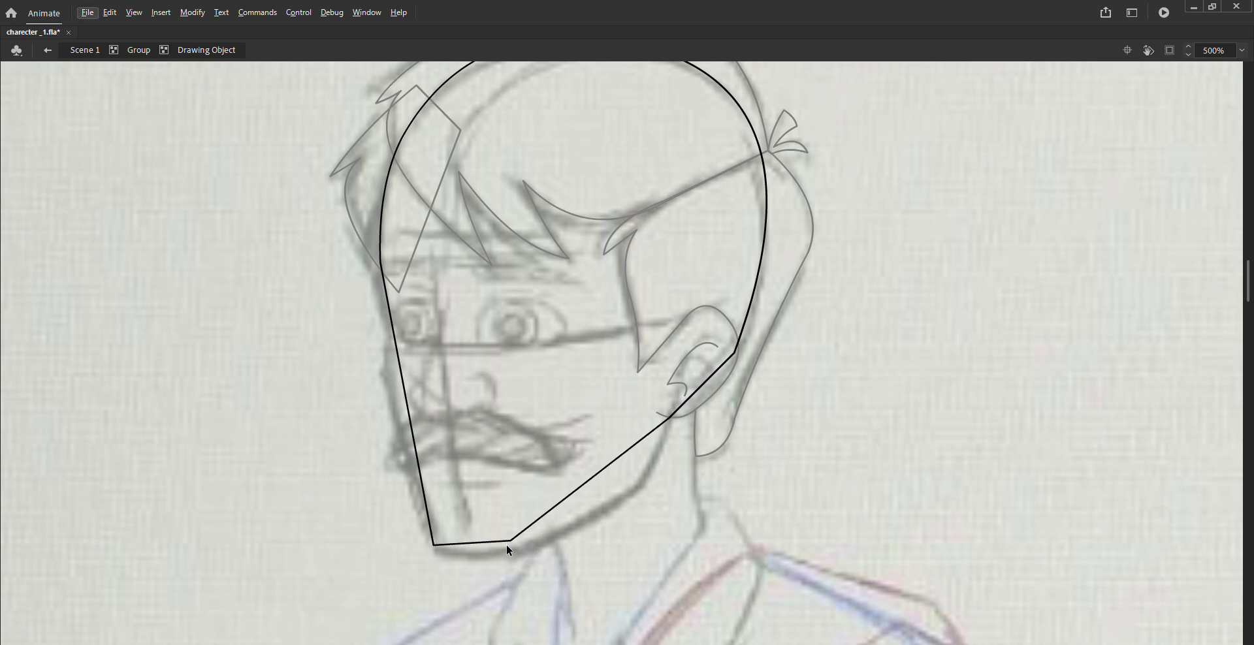
Step: Move and round the chin onto the sketch and curve the jawline toward the ear
key("z")
left_click_drag(491, 488, 541, 602)
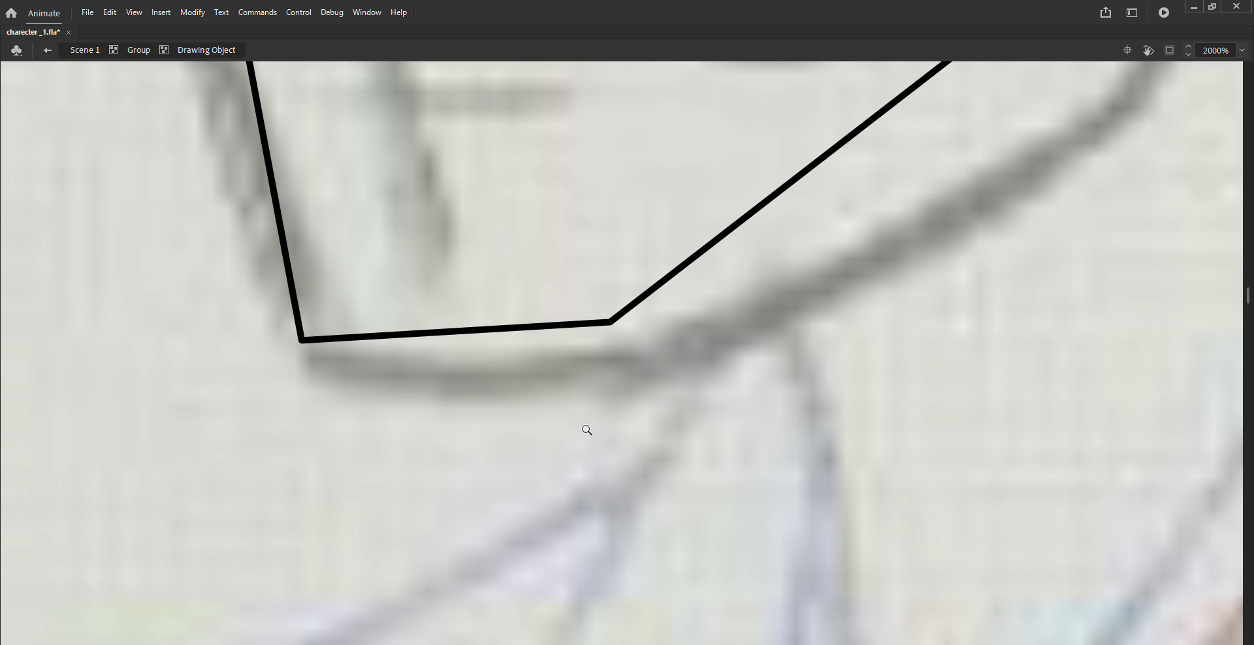
mouse_move(604, 334)
left_mouse_down()
mouse_move(621, 360)
mouse_move(524, 382)
left_mouse_up()
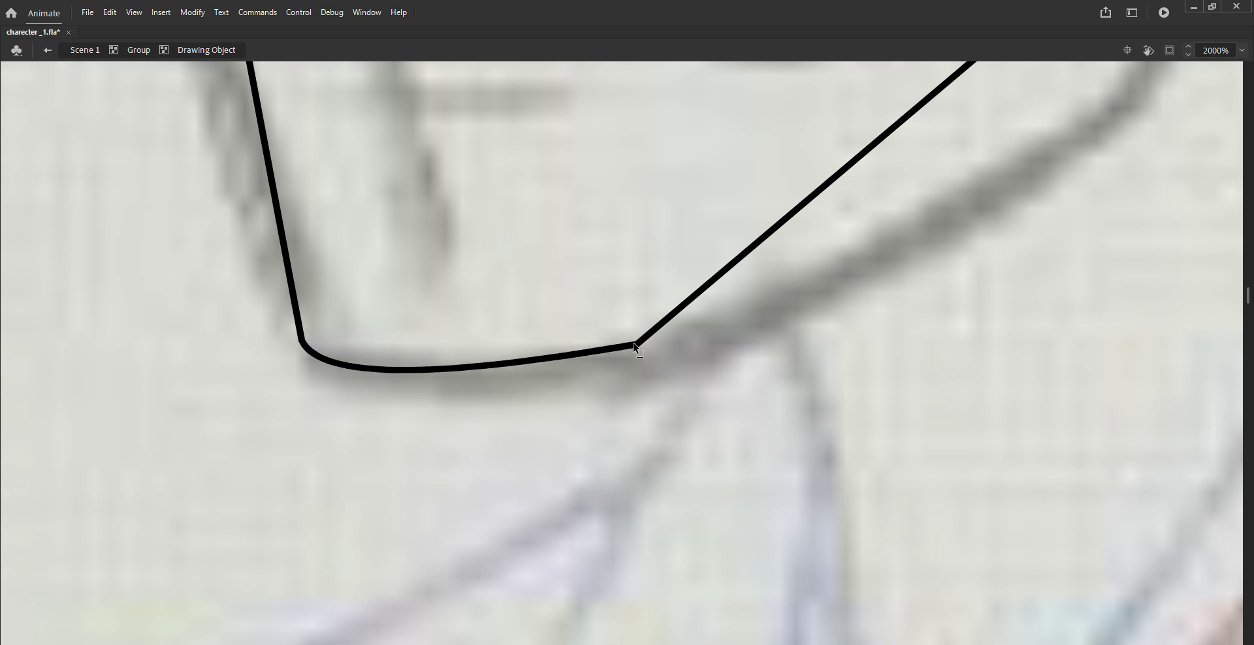
left_click_drag(637, 345, 621, 374)
key("ctrl+minus")
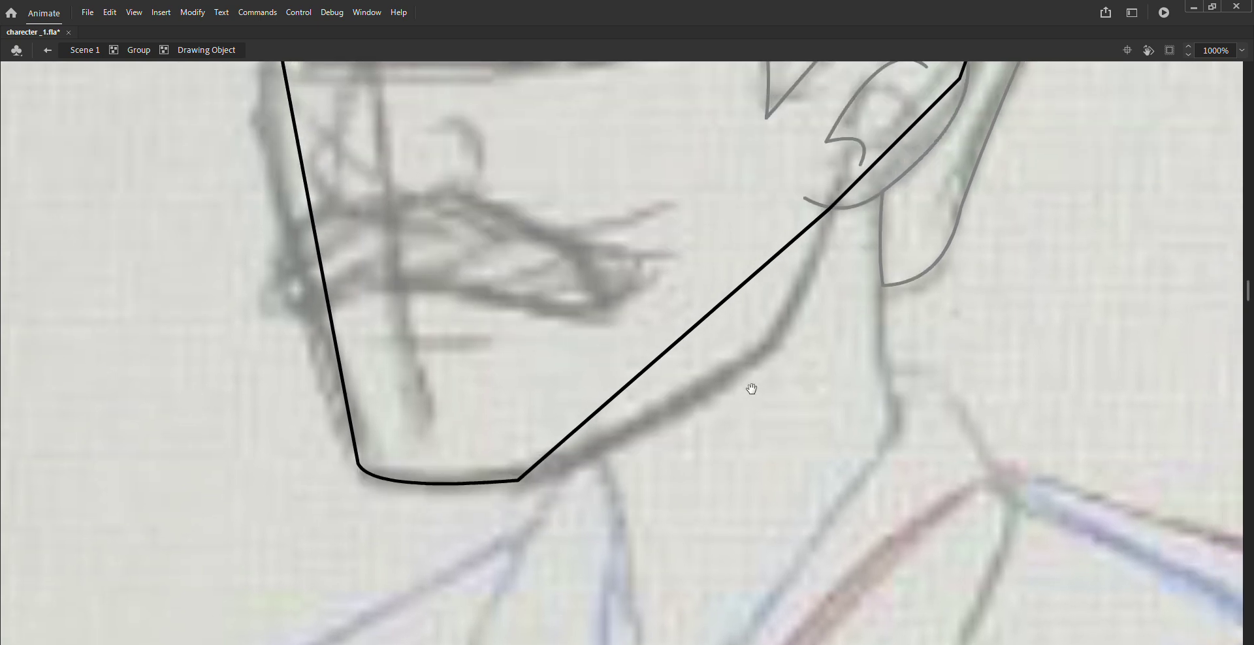
mouse_move(707, 322)
left_mouse_down()
mouse_move(748, 367)
mouse_move(697, 418)
left_mouse_up()
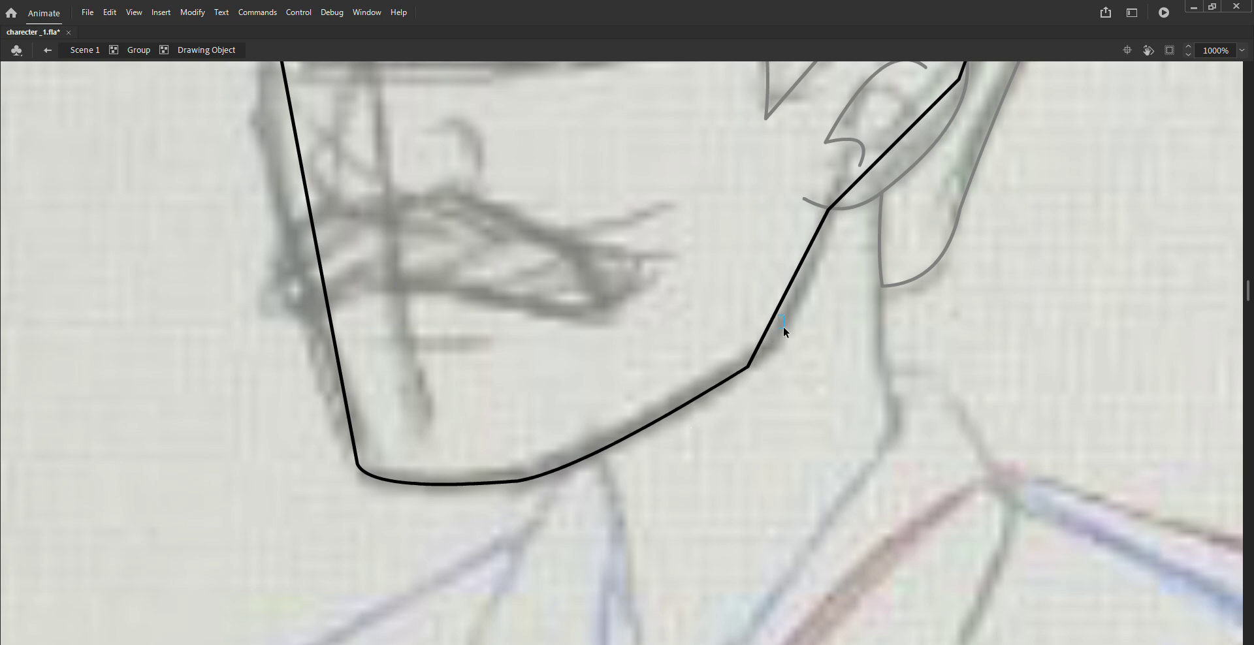
left_click_drag(781, 318, 785, 327)
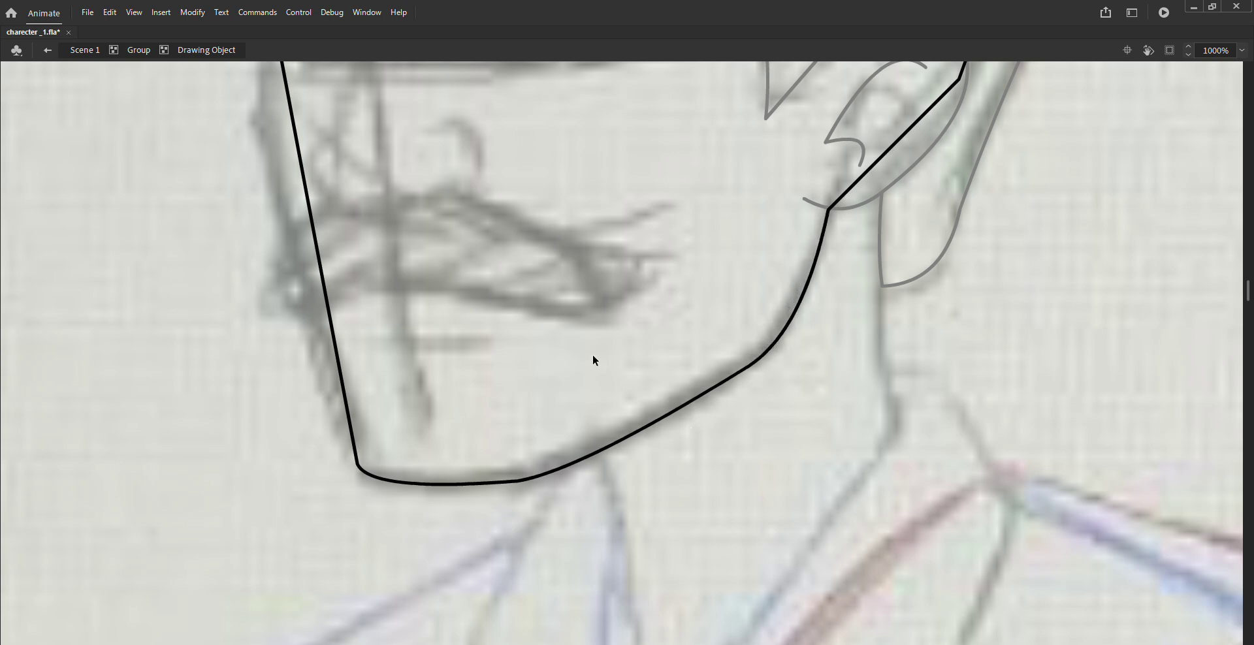
Step: Bend the front face outline outward and add a corner where the brow meets the nose
left_click_drag(456, 308, 479, 447)
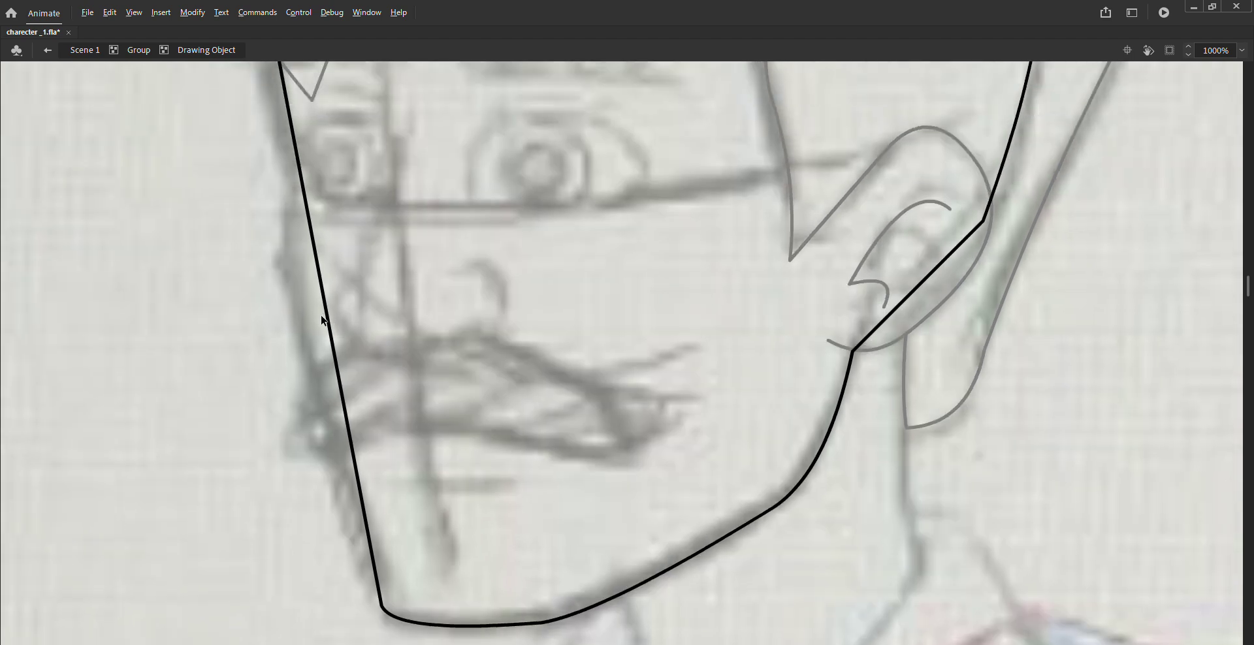
left_click_drag(323, 320, 298, 307)
scroll(348, 291, "up", 5)
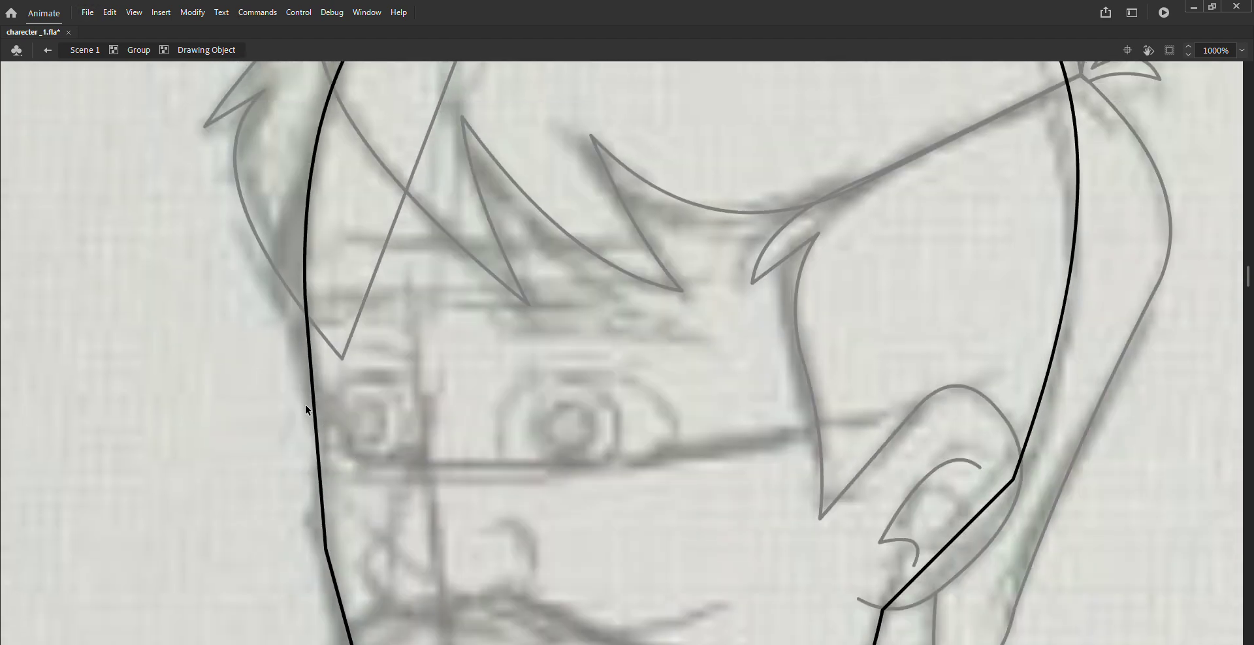
left_click_drag(311, 406, 326, 435)
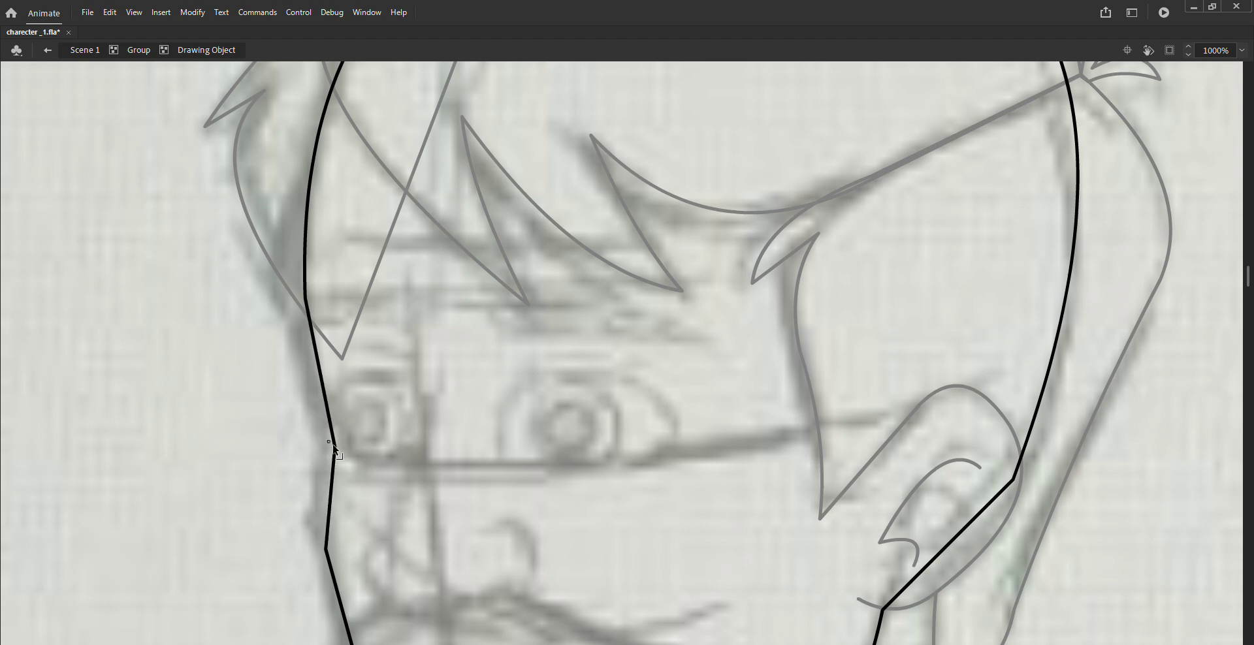
mouse_move(349, 540)
left_mouse_down()
mouse_move(339, 400)
mouse_move(331, 459)
left_mouse_up()
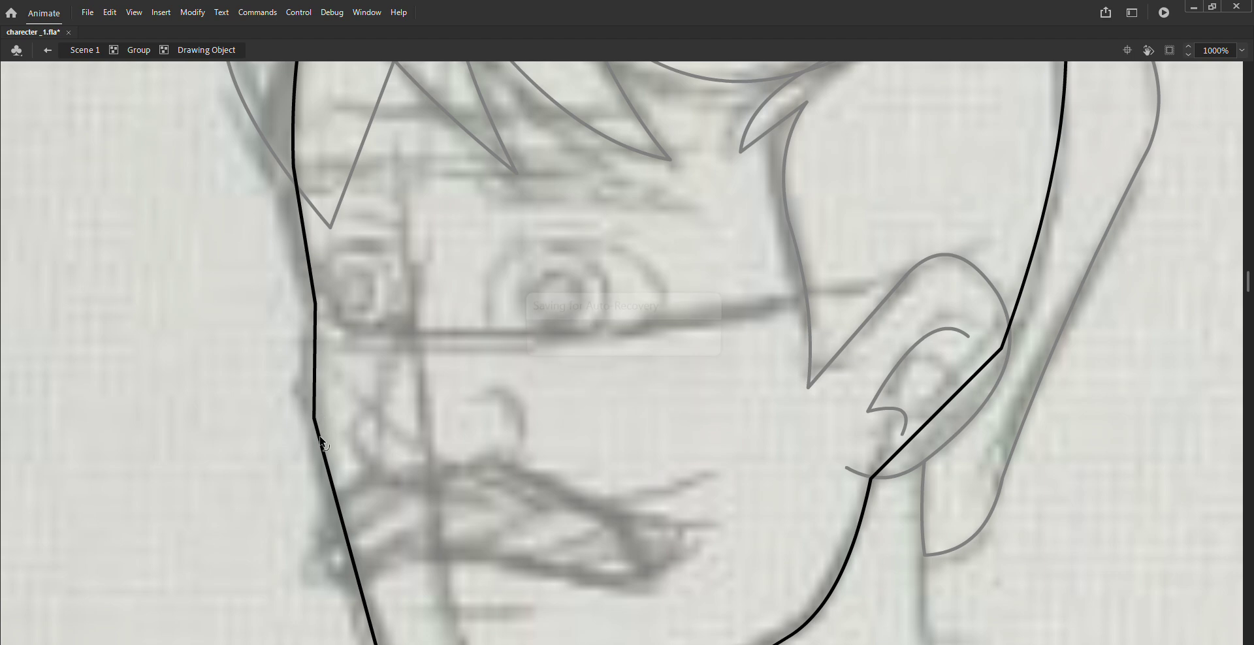
mouse_move(332, 444)
left_mouse_down()
mouse_move(342, 515)
mouse_move(326, 486)
left_mouse_up()
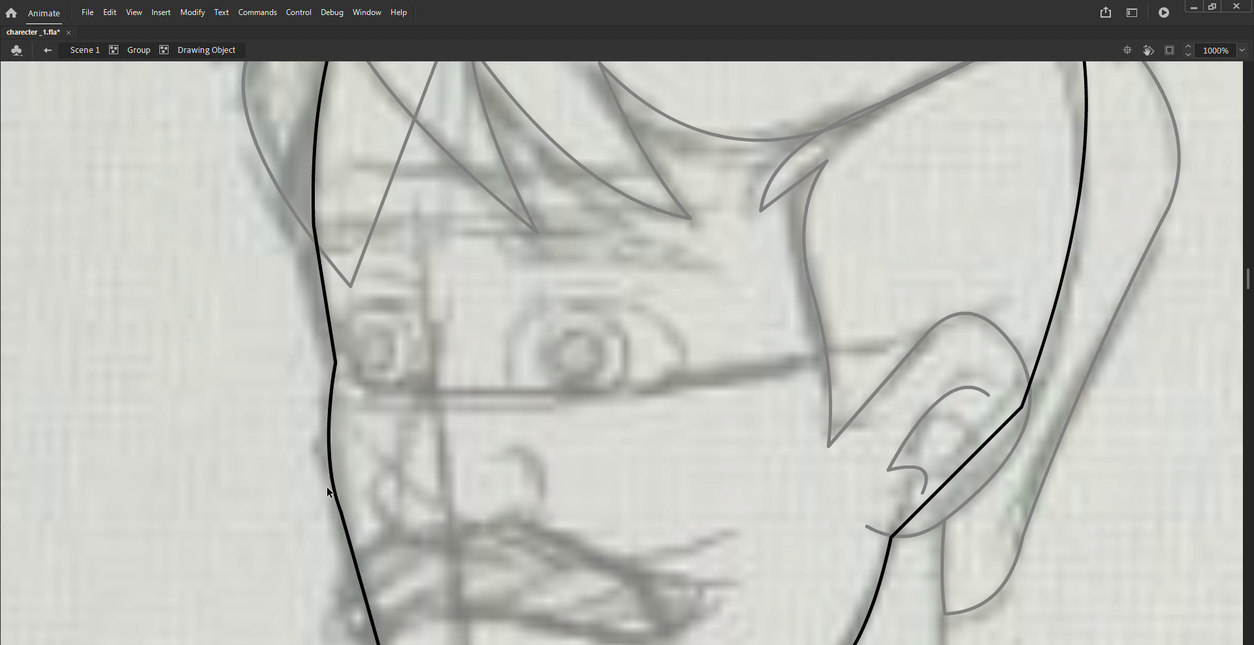
scroll(328, 493, "down", 2)
scroll(409, 468, "down", 2)
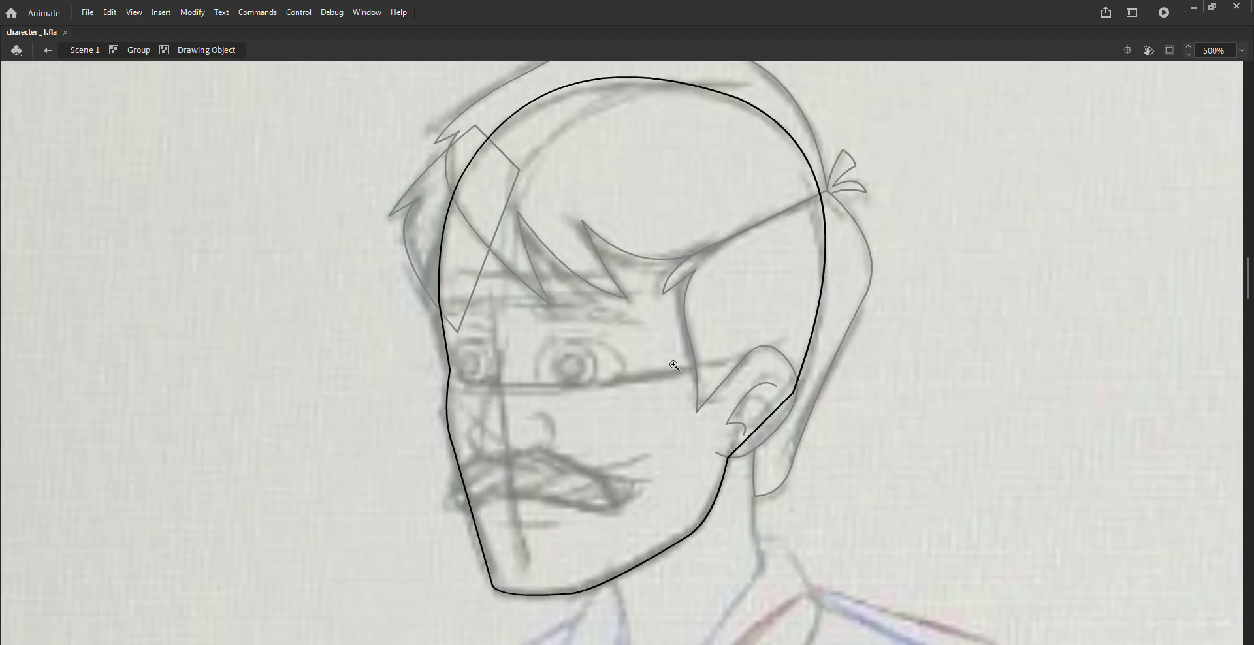
Step: Save, then draw a nose line from between the eyes, bent sharply above the moustache
key("ctrl+s")
left_click_drag(506, 219, 620, 454)
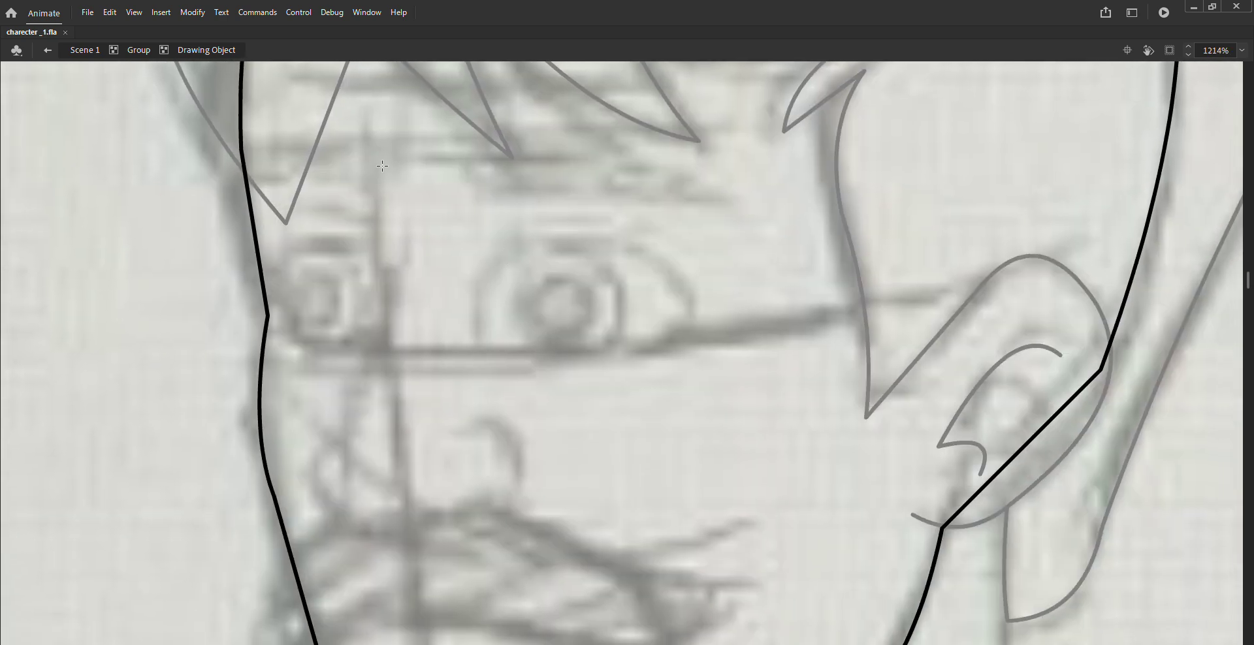
left_click_drag(382, 165, 421, 495)
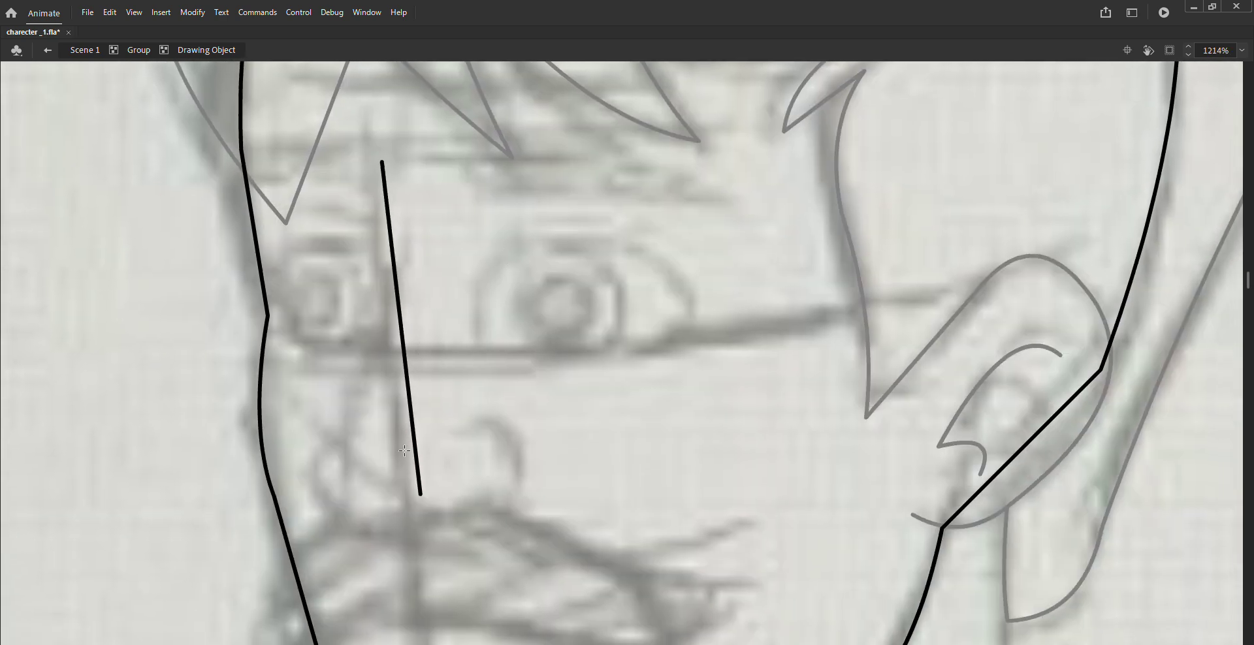
left_click_drag(405, 400, 354, 388)
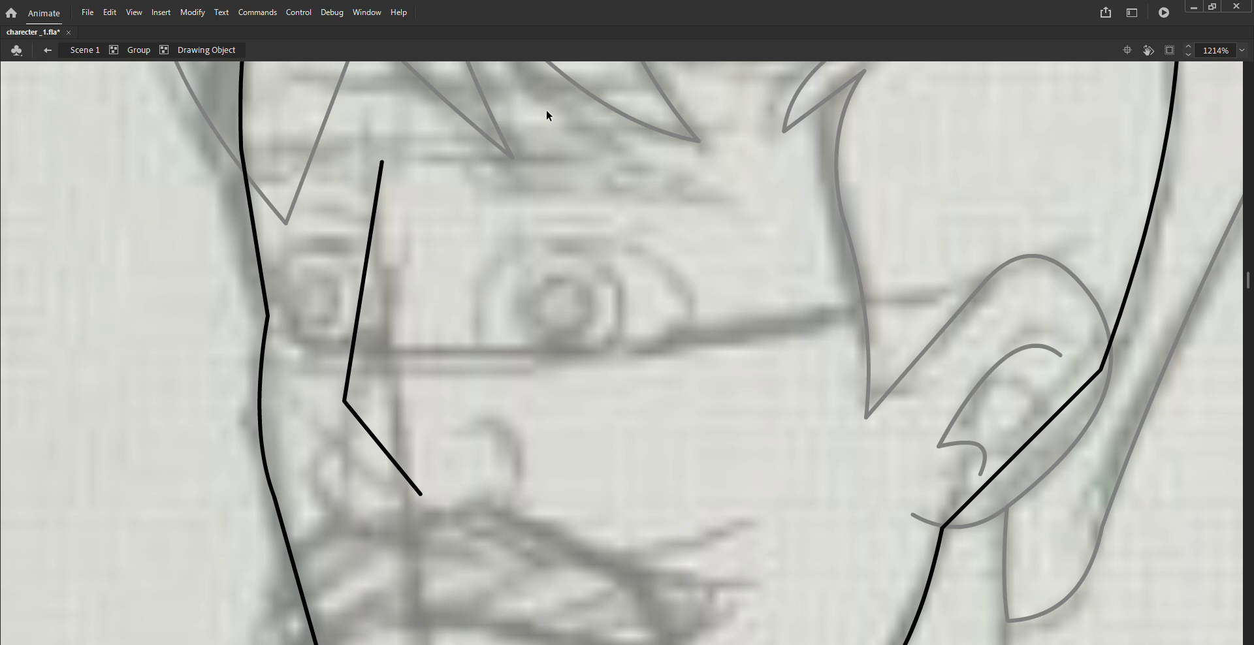